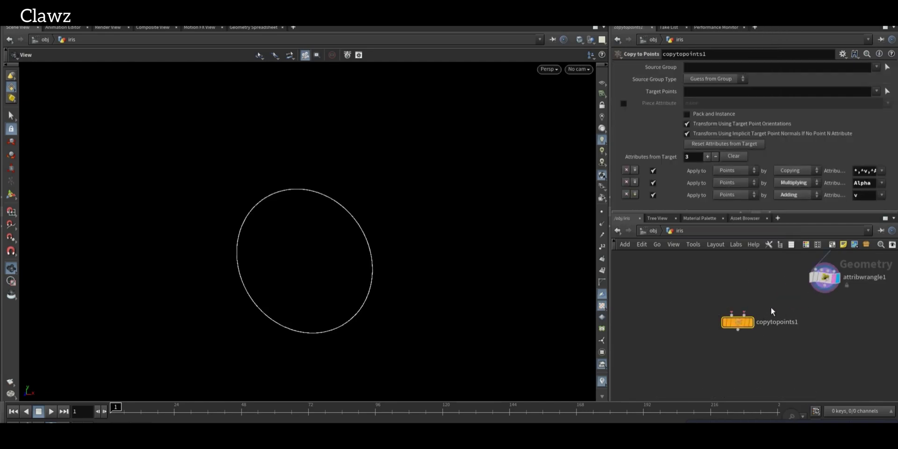
Zoom the network view in around line1 and the new copytopoints1 node
scroll(738, 284, "up", 5)
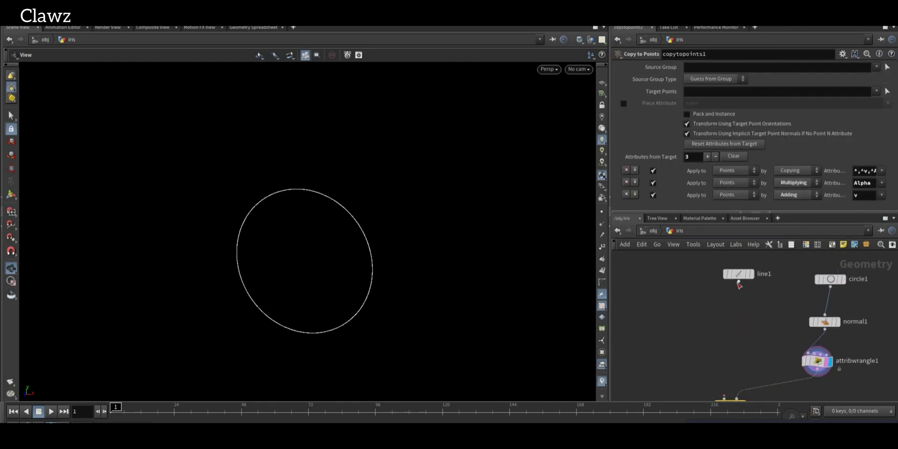
scroll(730, 355, "up", 5)
Wire line1 into copytopoints1 and insert a Transform node below line1
left_click(711, 324)
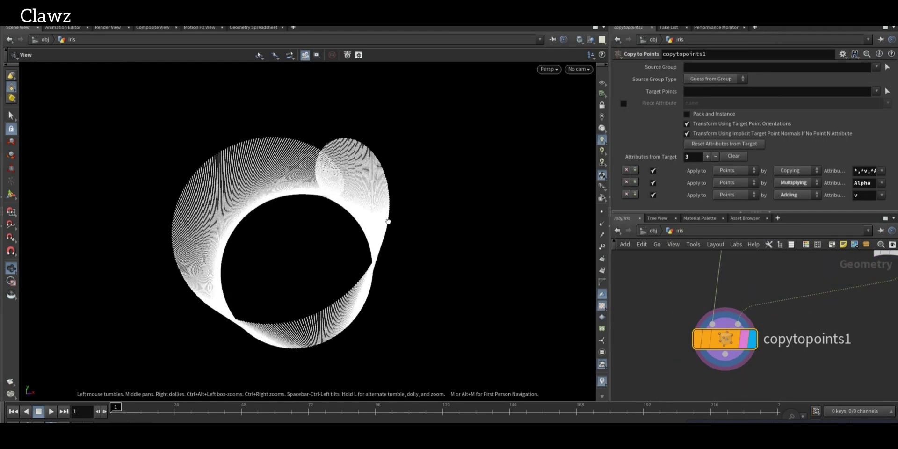
scroll(641, 260, "down", 3)
key("Tab")
mouse_move(680, 372)
type("transform")
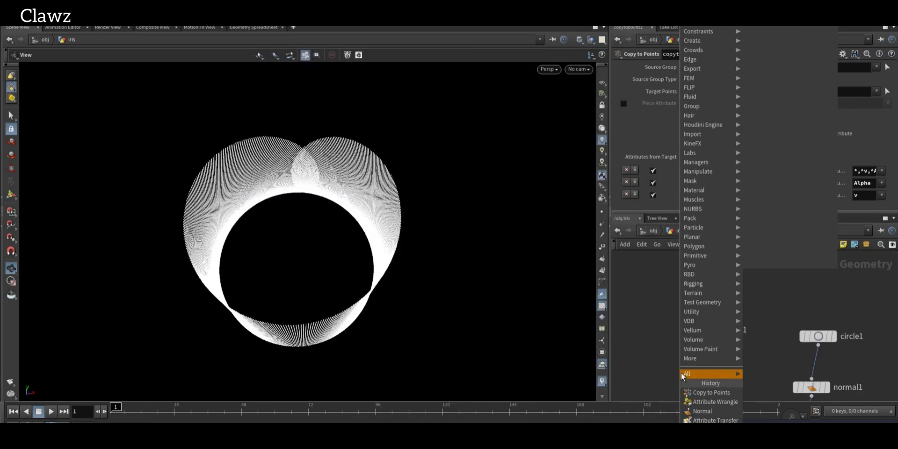
key("Return")
left_click(708, 366)
Set transform1's Rotate X to -90 so the copies fan into a flat radial disc
left_click(704, 115)
type("-")
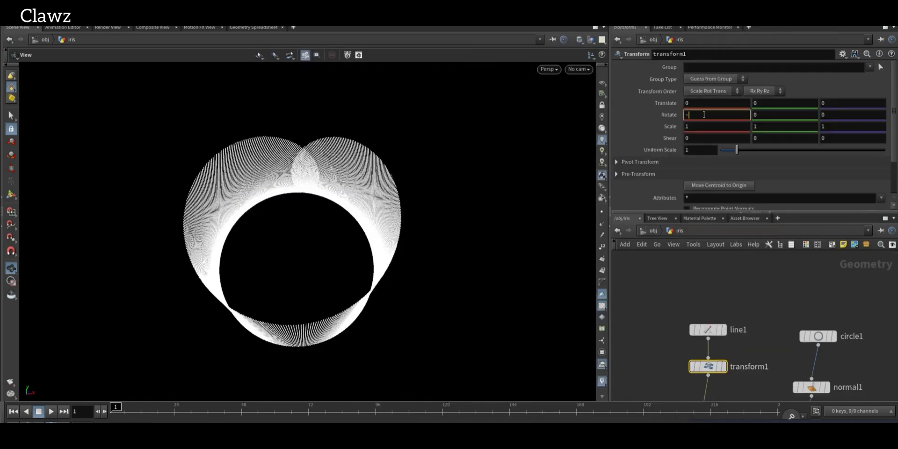
type("90")
key("Return")
scroll(421, 183, "down", 3)
middle_click_drag(421, 182, 391, 185)
scroll(753, 324, "down", 1)
middle_click_drag(753, 324, 747, 250)
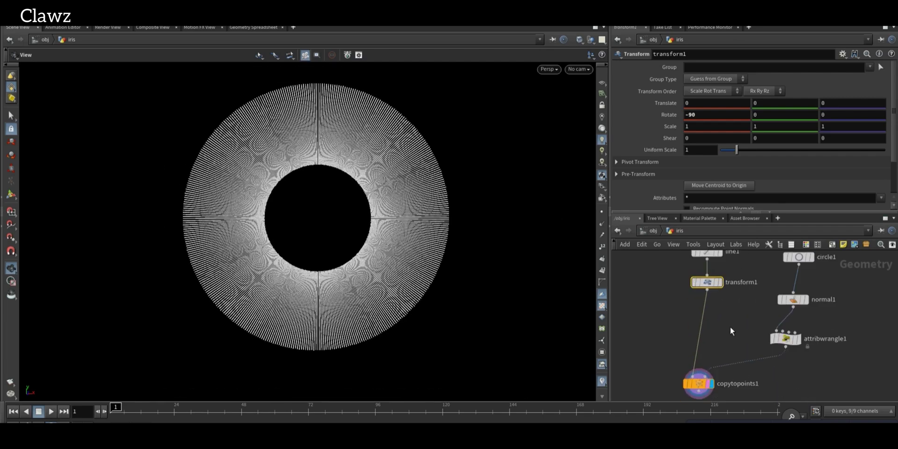
left_click(703, 374)
scroll(730, 344, "up", 3)
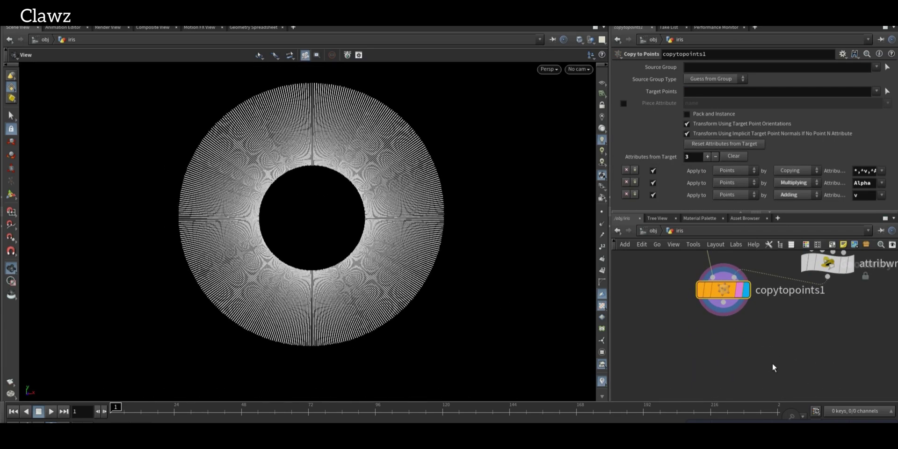
Add an Attribute Wrangle node below copytopoints1
key("Tab")
type("attrib wrangle")
key("Return")
left_click(723, 334)
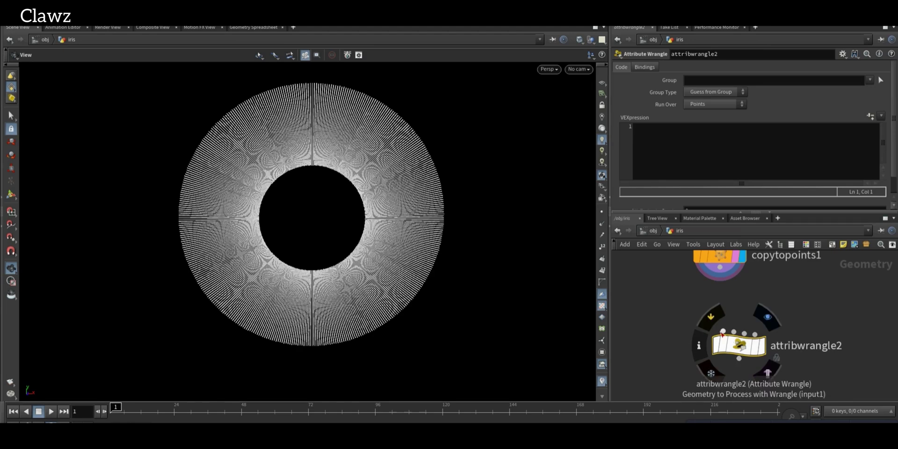
scroll(709, 290, "down", 1)
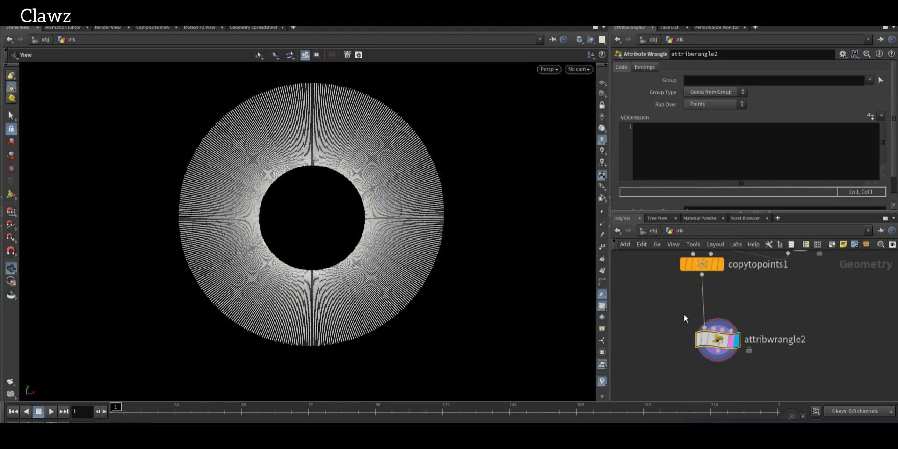
scroll(683, 317, "down", 2)
Insert Resample on line1's wire with Curve U Attribute on and Maximum Segments of 120
key("Tab")
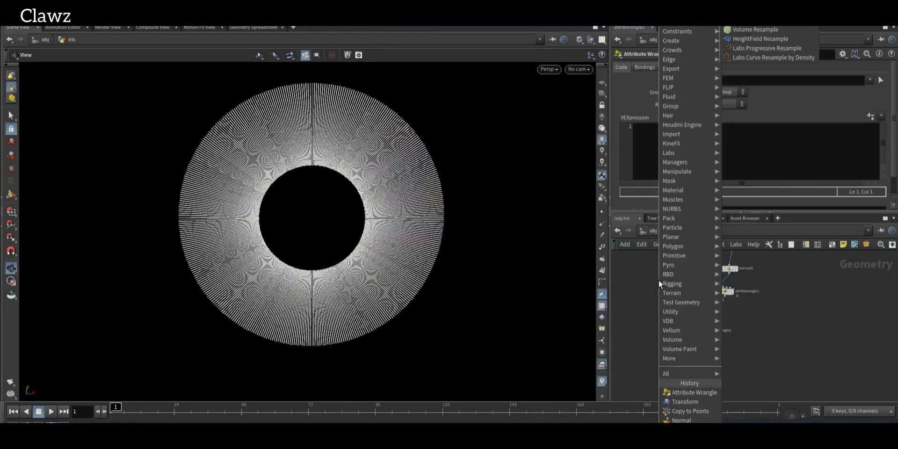
key("Return")
left_click(687, 281)
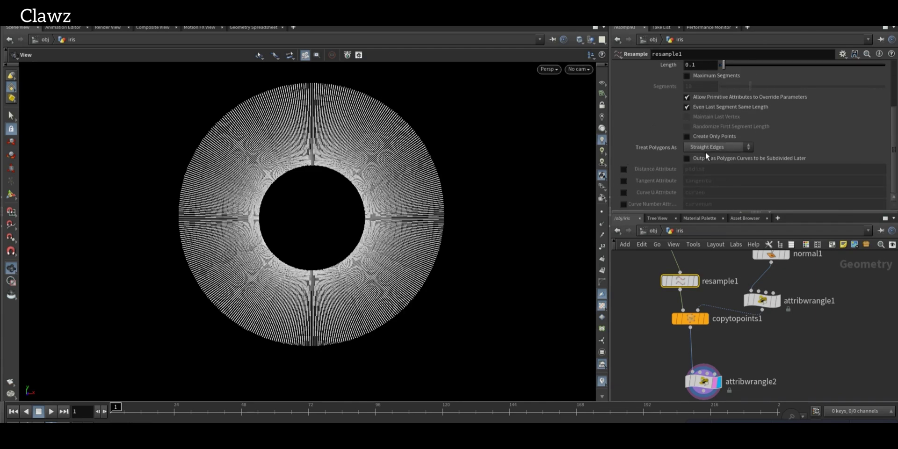
left_click(623, 192)
scroll(701, 112, "up", 4)
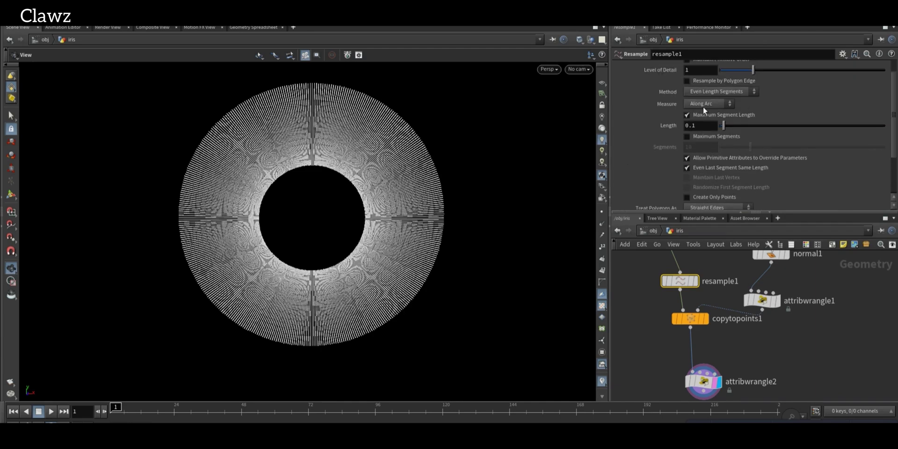
left_click(687, 155)
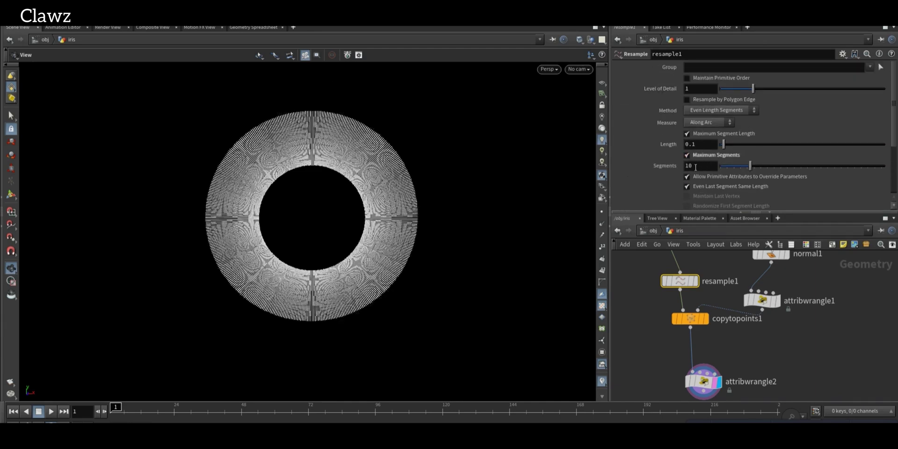
double_click(696, 166)
type("120")
key("Return")
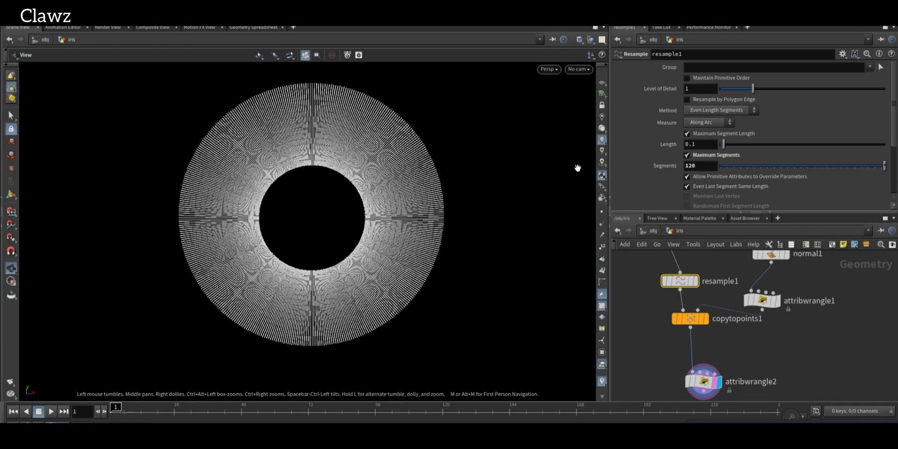
scroll(701, 303, "up", 3)
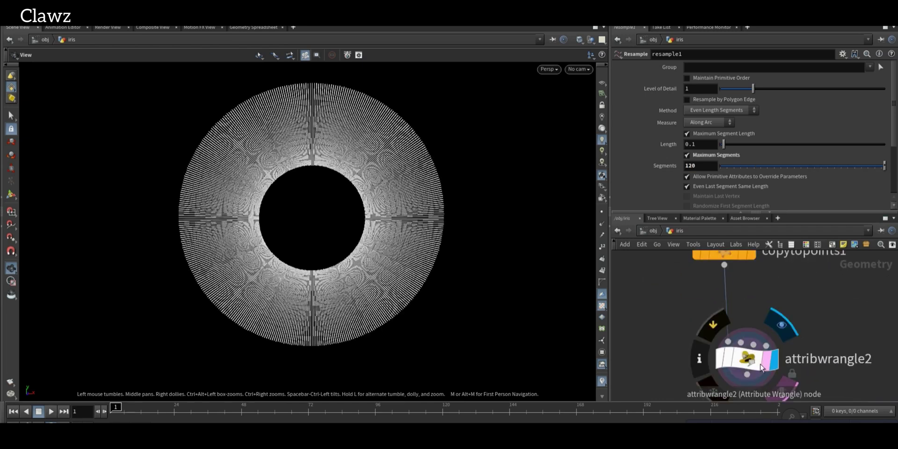
double_click(801, 361)
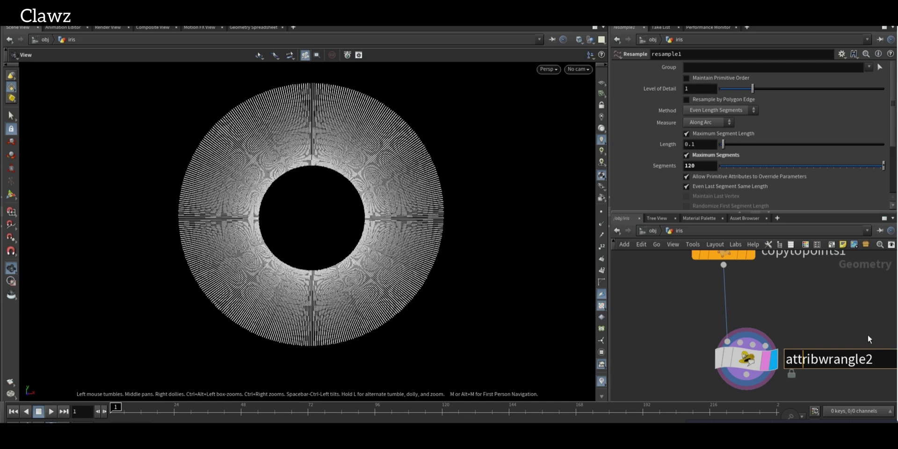
Rename the new wrangle to root__group
key("ctrl+a")
key("BackSpace")
type("roote")
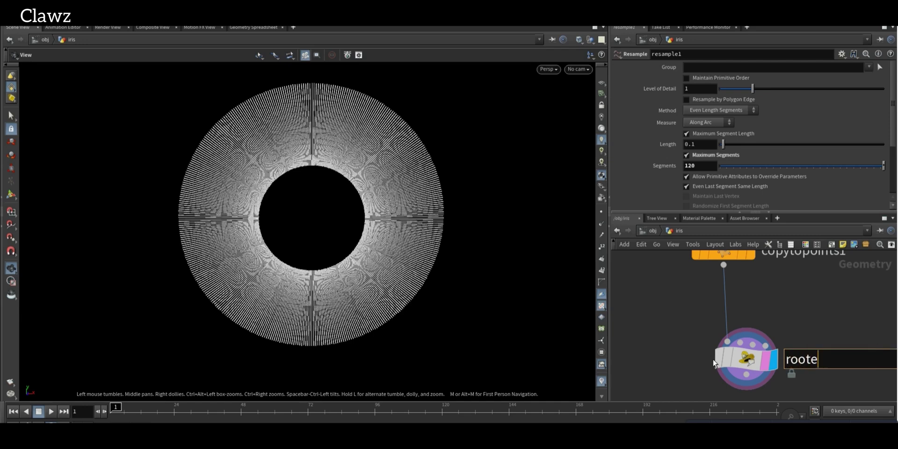
key("BackSpace")
type("__group")
left_click(713, 360)
left_click(820, 154)
type("vertexpri")
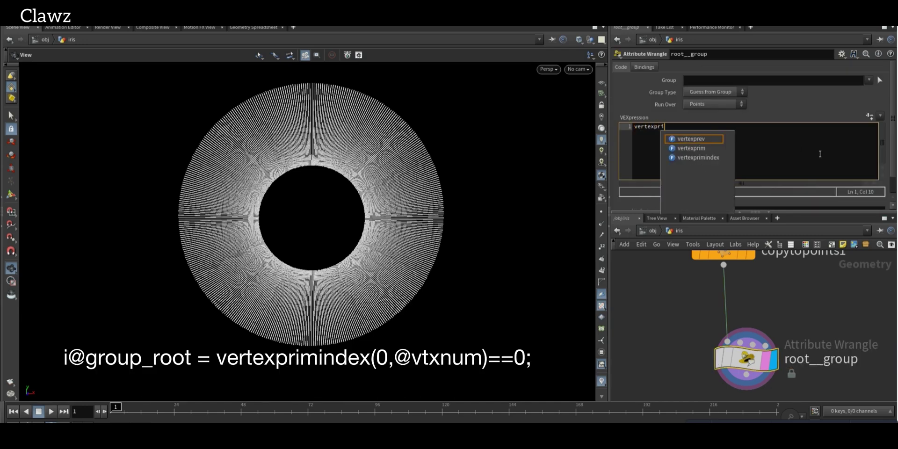
type("mindex(0,vtxnum)==0")
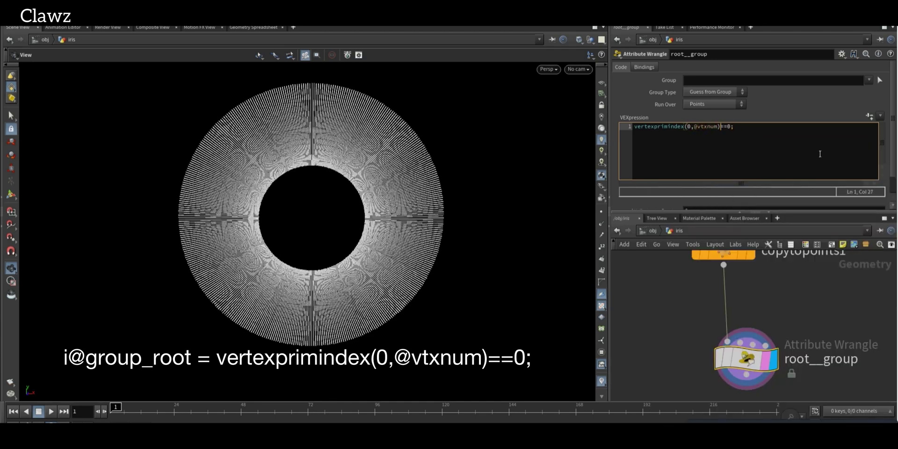
type("i@group_root=")
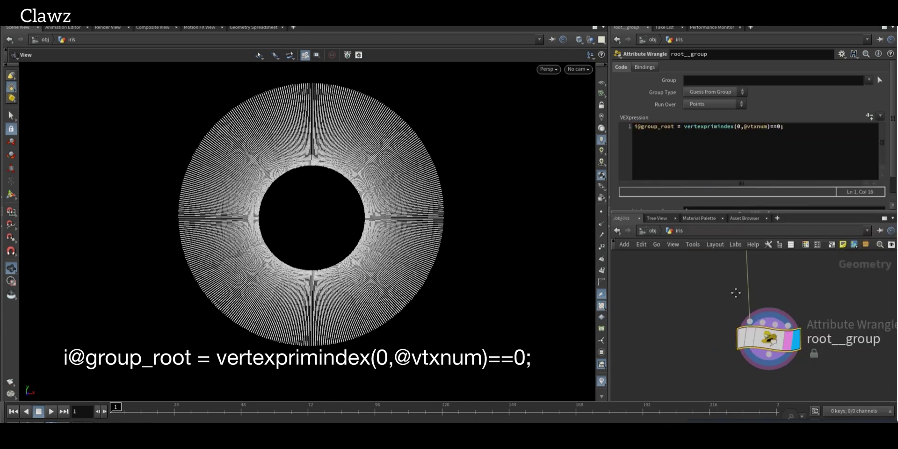
scroll(795, 328, "down", 3)
key("Tab")
type("de")
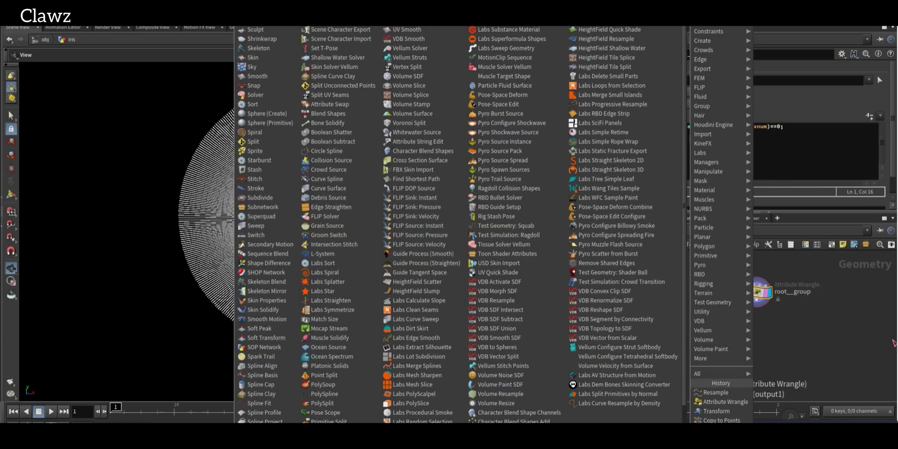
key("Return")
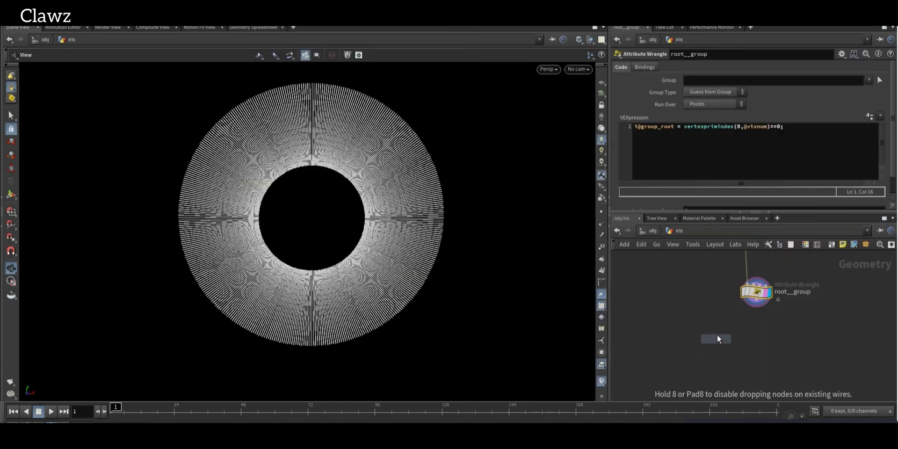
Place a displayed delete1 that deletes non-selected points outside the root group
left_click(717, 341)
scroll(767, 339, "up", 3)
left_click(763, 336)
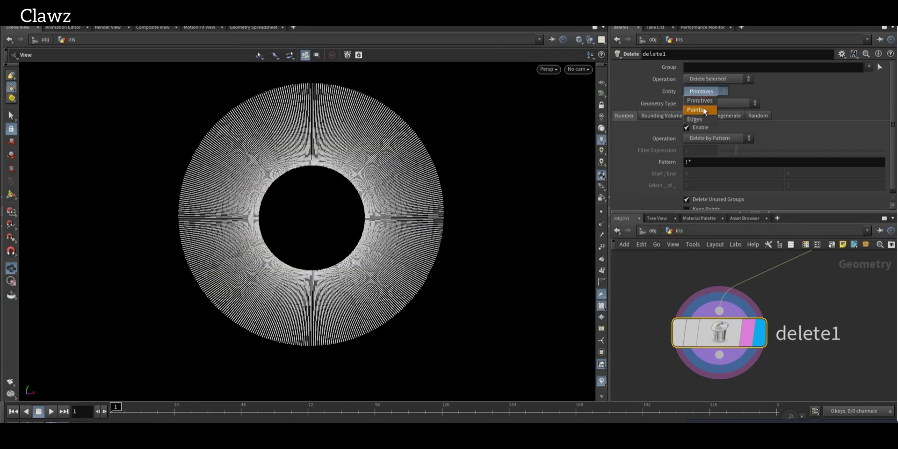
left_click(704, 110)
left_click(873, 78)
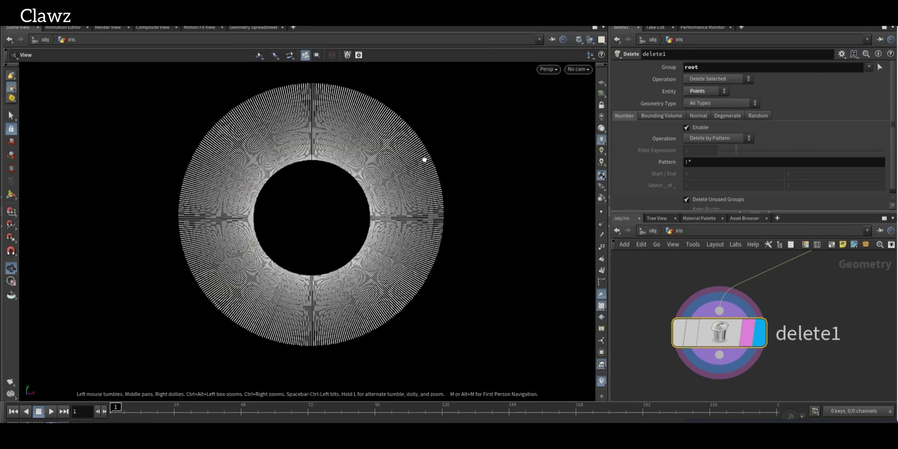
left_click(710, 97)
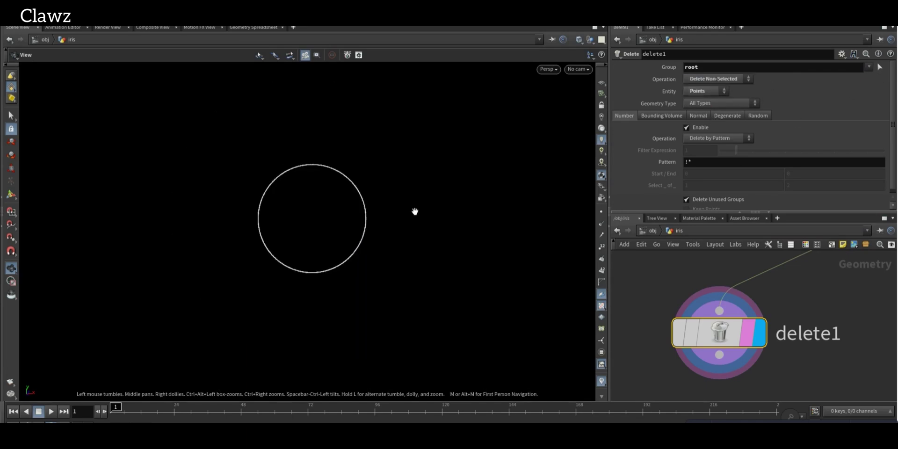
scroll(407, 213, "up", 3)
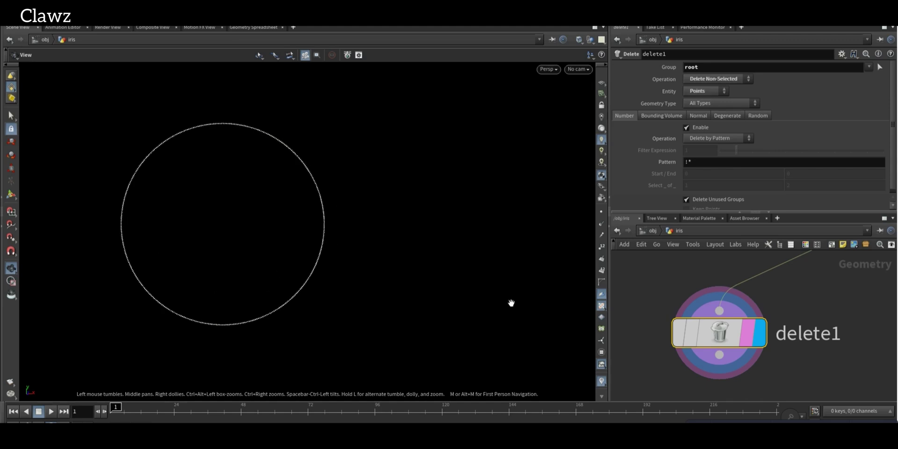
key("h")
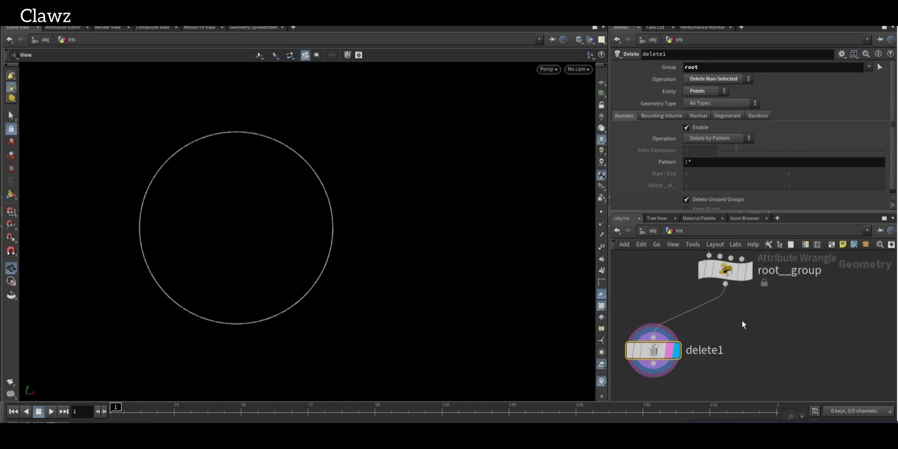
key("Tab")
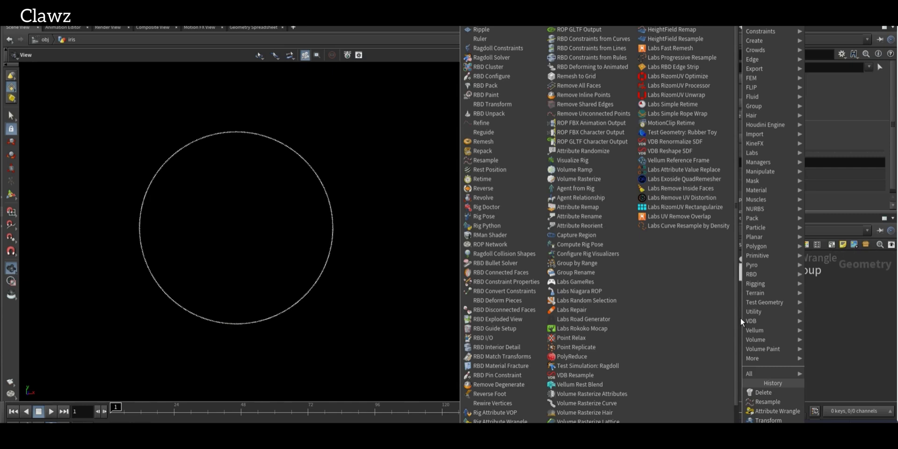
Duplicate root__group onto the wire above delete1 and rename the copy edge__group1
key("Escape")
left_click(744, 271)
key("ctrl+c")
key("ctrl+v")
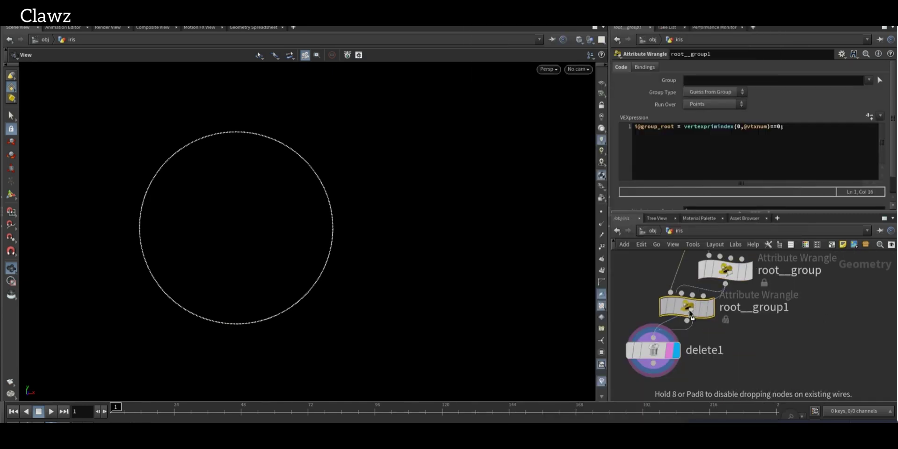
left_click(692, 311)
scroll(692, 311, "up", 3)
double_click(781, 324)
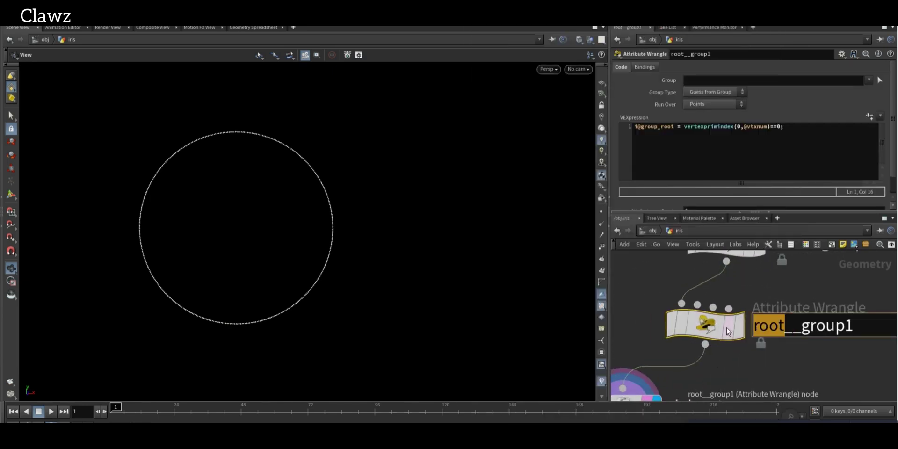
type("edge")
key("Return")
Inspect the upstream transform1, line1 and resample1 settings
scroll(781, 327, "down", 5)
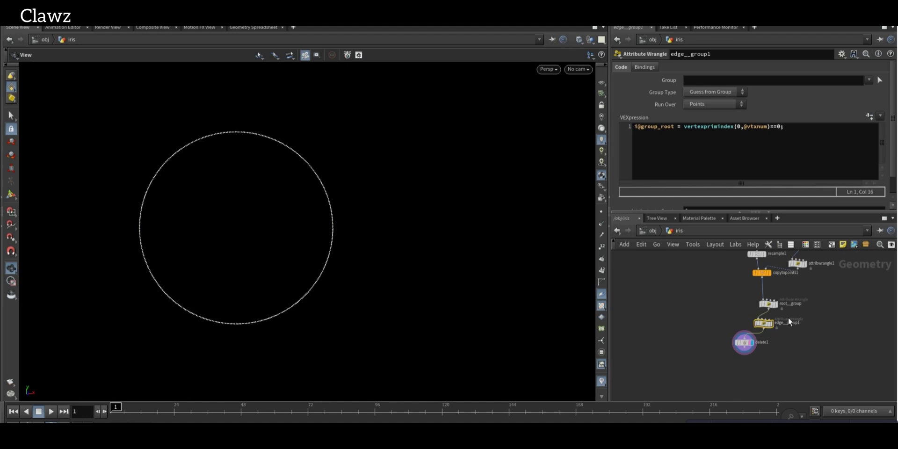
middle_click_drag(790, 298, 815, 341)
scroll(654, 339, "up", 5)
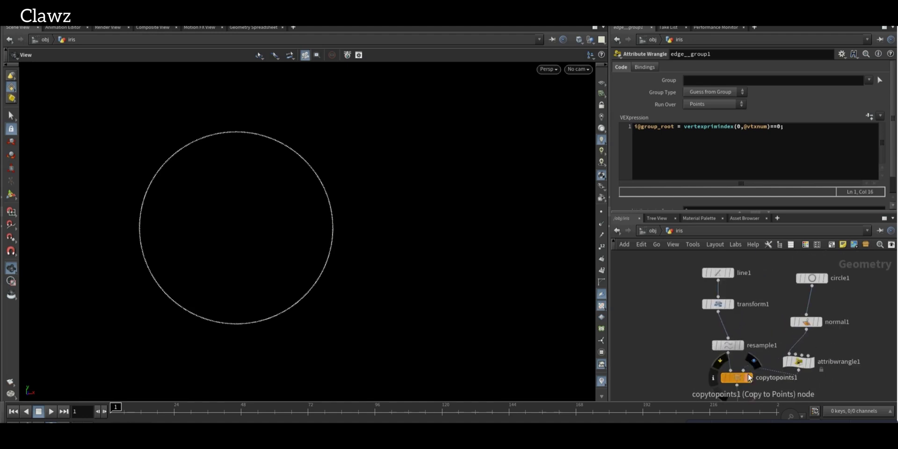
middle_click_drag(655, 339, 657, 378)
left_click_drag(659, 328, 869, 307)
middle_click_drag(661, 312, 666, 362)
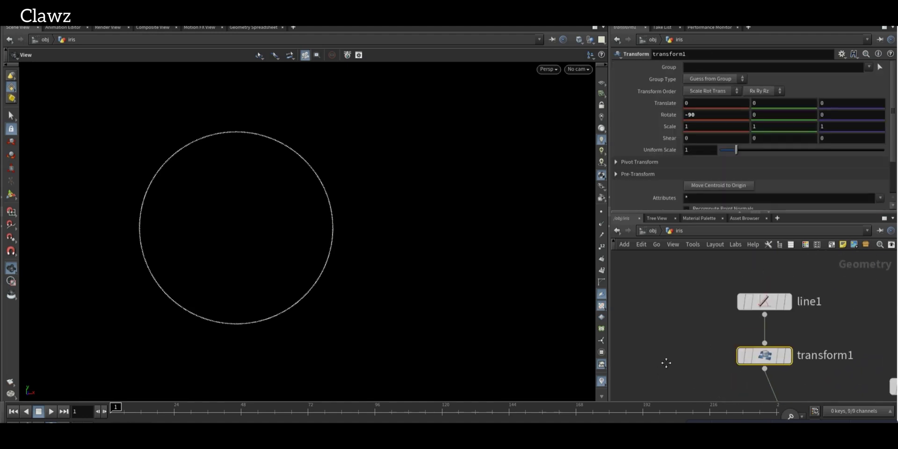
left_click_drag(657, 301, 817, 309)
middle_click_drag(818, 309, 794, 222)
left_click_drag(655, 312, 790, 363)
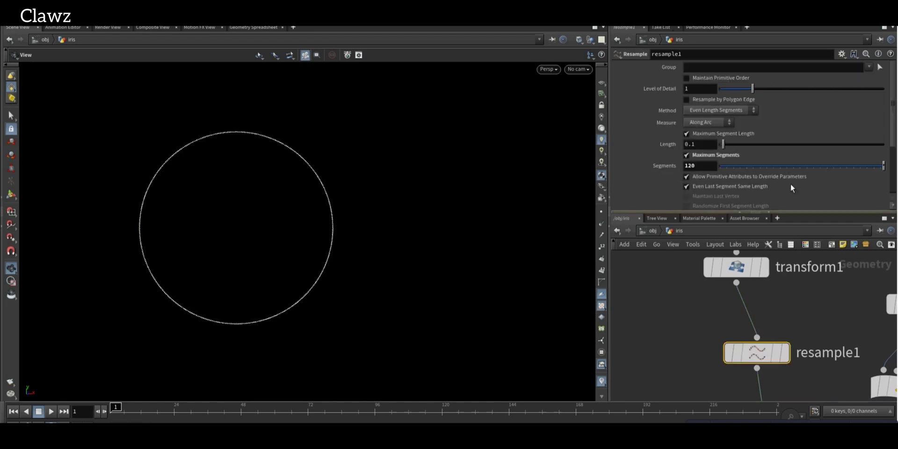
scroll(674, 360, "down", 5)
middle_click_drag(674, 359, 746, 315)
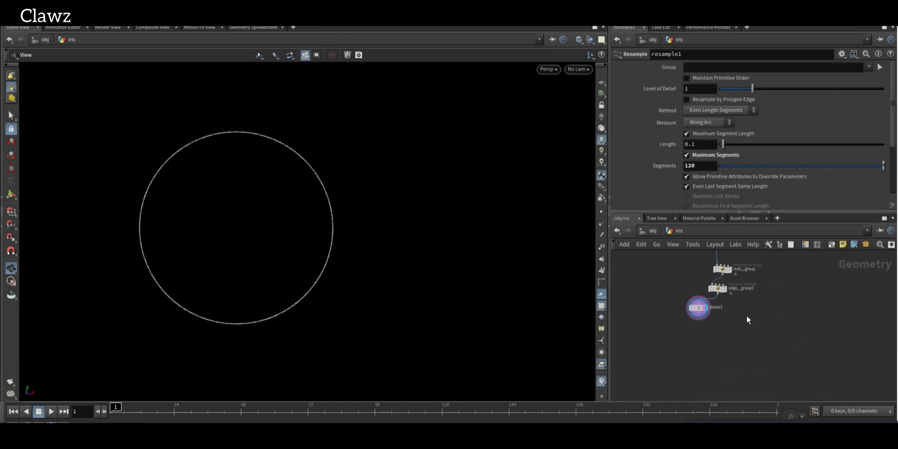
scroll(777, 350, "up", 3)
left_click(716, 304)
left_click(673, 127)
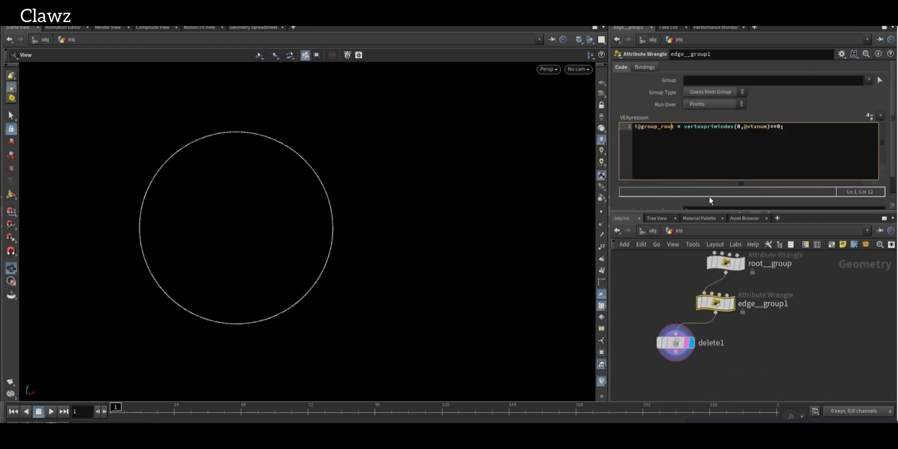
key("BackSpace")
key("BackSpace")
key("BackSpace")
key("BackSpace")
type("edge")
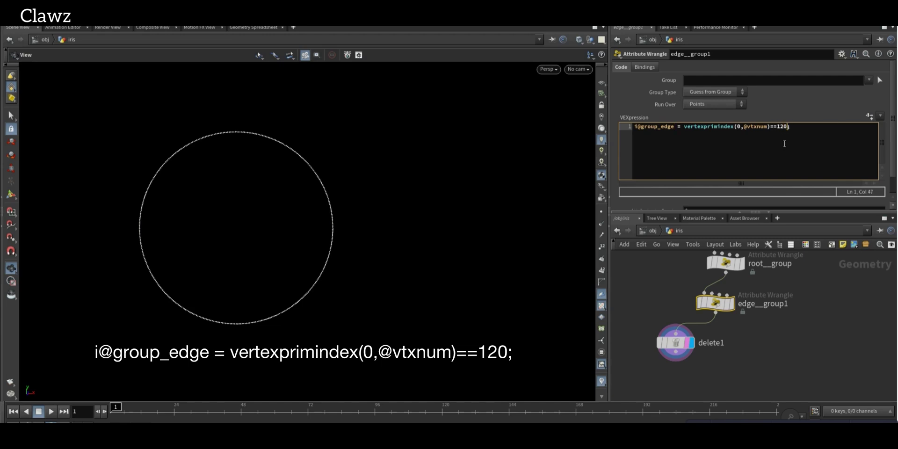
left_click(675, 343)
scroll(669, 333, "down", 3)
scroll(703, 324, "up", 3)
left_click(745, 346)
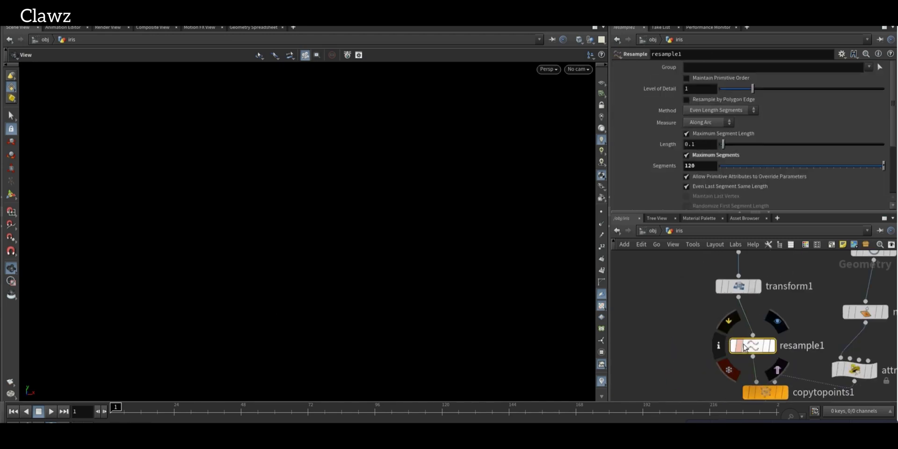
Move the edge wrangle beside root__group and branch a delete2 node using the edge group
scroll(706, 139, "down", 5)
scroll(684, 116, "up", 4)
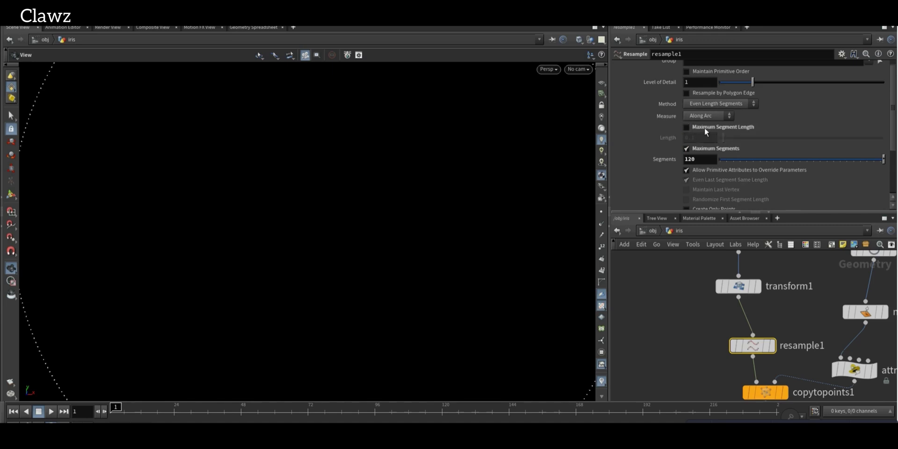
scroll(727, 313, "down", 3)
left_click(742, 311)
scroll(779, 299, "up", 3)
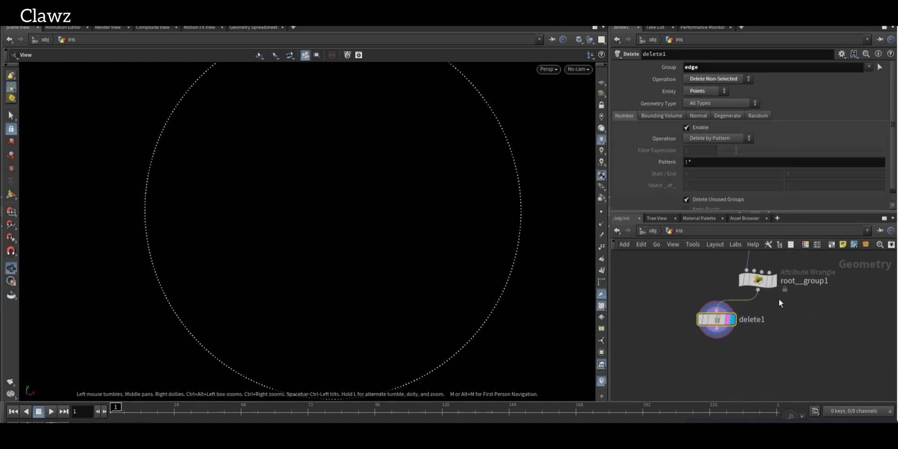
left_click_drag(693, 351, 694, 312)
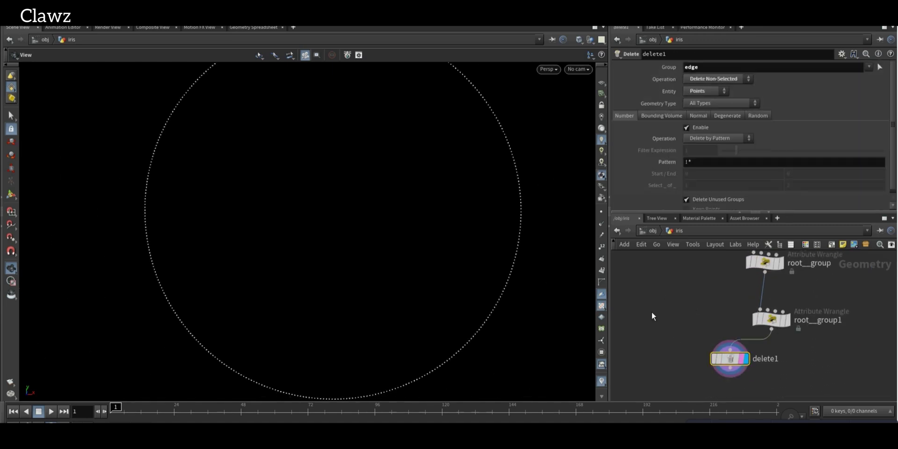
left_click(764, 270)
left_click(649, 279)
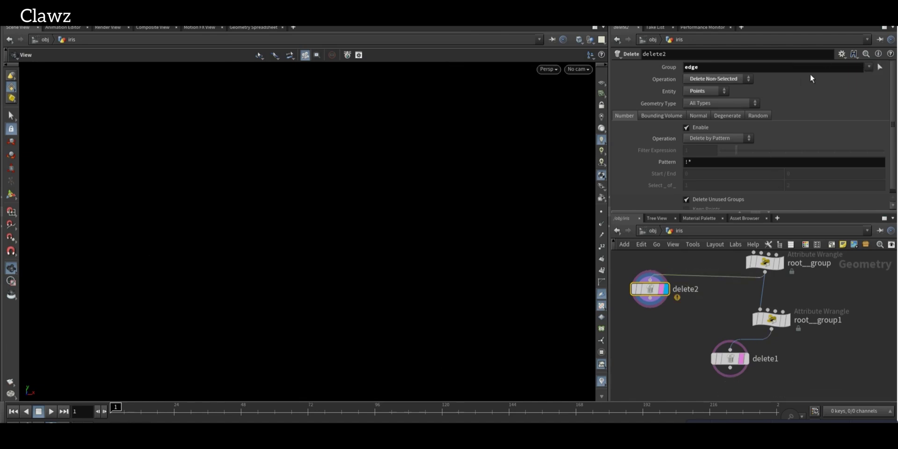
Switch delete2's group filter from edge to root
left_click(870, 77)
key("BackSpace")
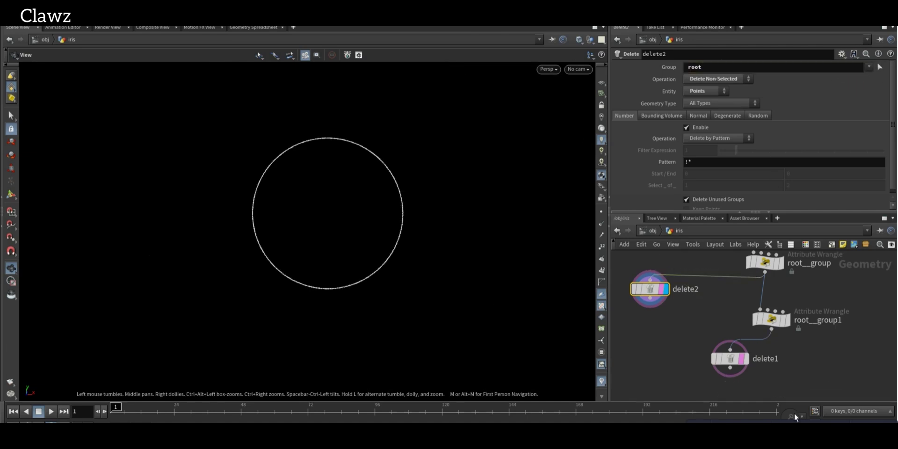
scroll(711, 316, "down", 2)
scroll(712, 315, "up", 2)
Rename the root_group1 wrangle to edge_group1
double_click(796, 295)
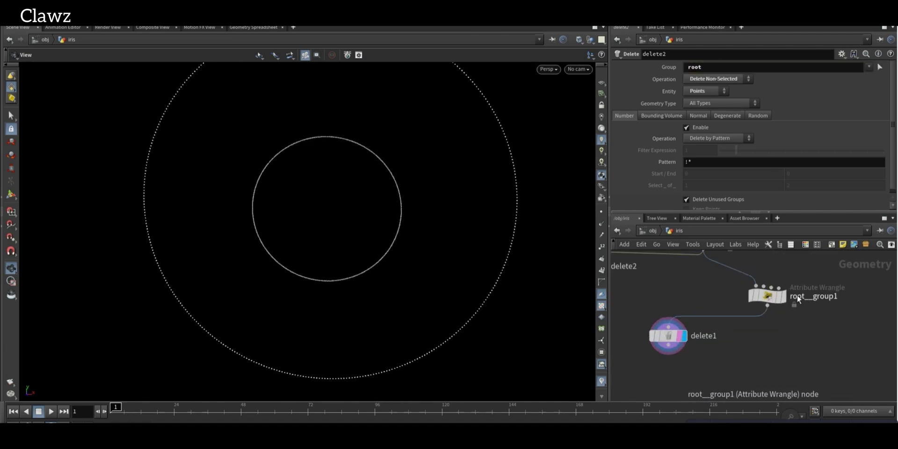
type("edge")
key("Return")
scroll(725, 314, "down", 2)
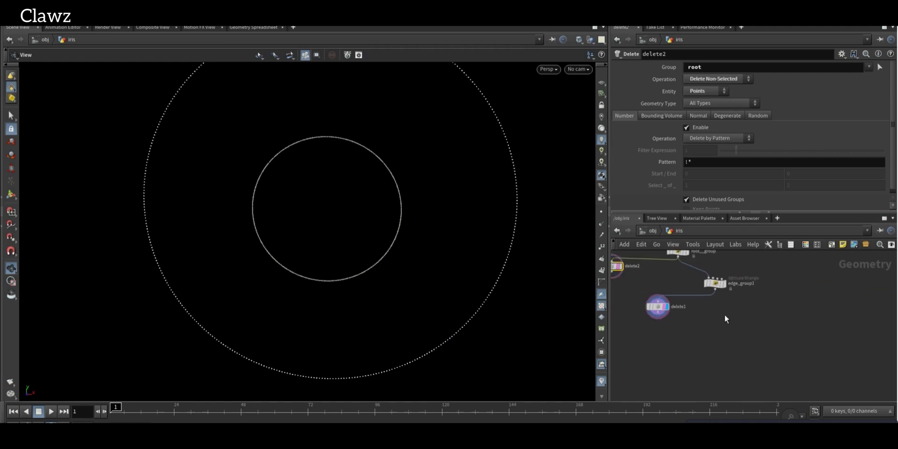
Add a new Attribute Wrangle node to the network
key("Tab")
mouse_move(736, 330)
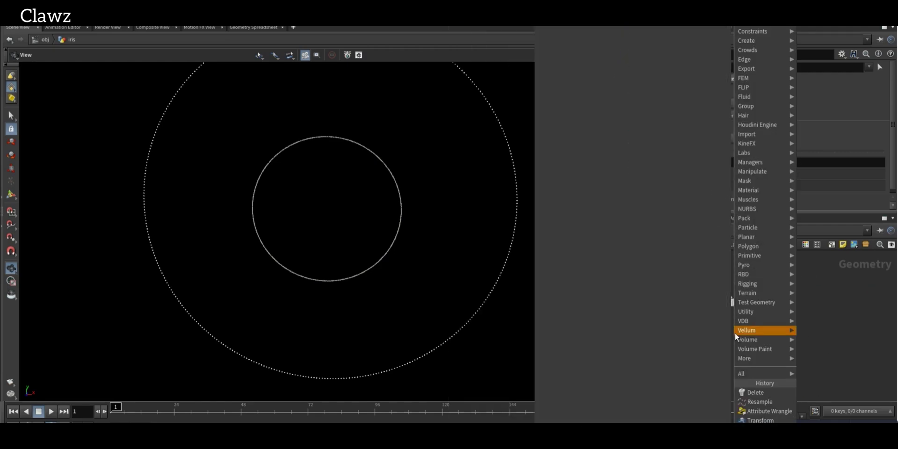
key("Return")
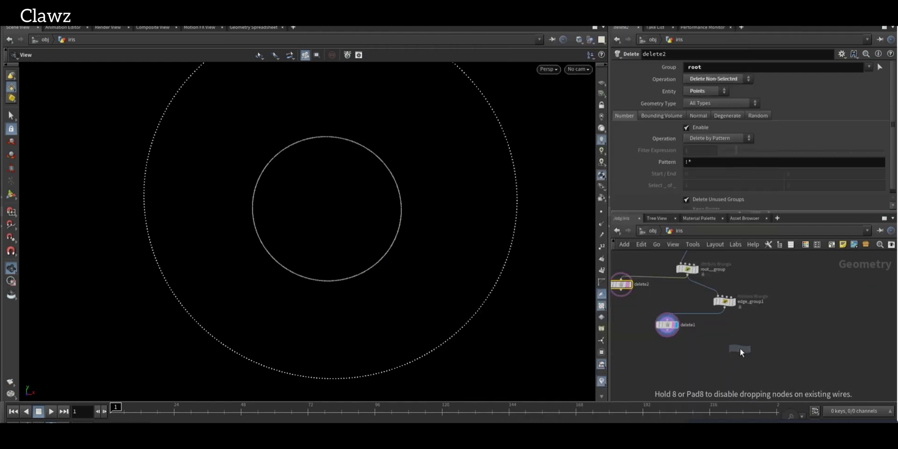
left_click(739, 348)
scroll(764, 333, "up", 3)
Rename the new wrangle to Noiseoffset
double_click(823, 326)
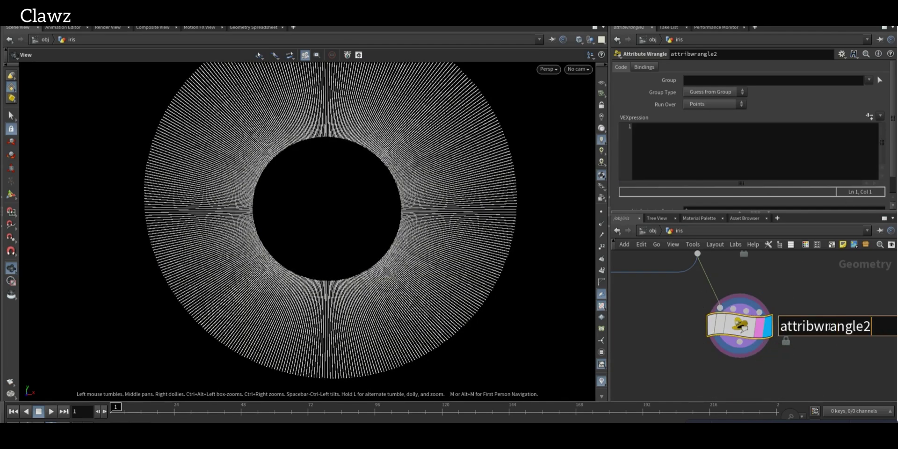
type("offset")
key("Return")
double_click(790, 326)
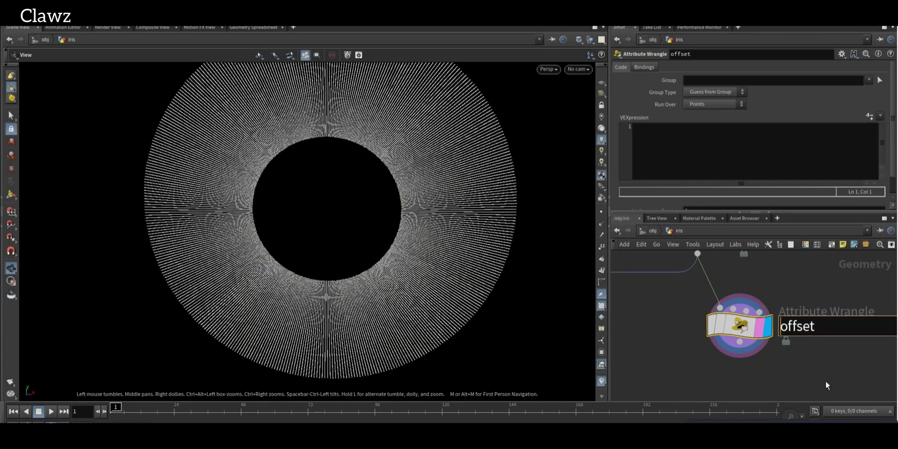
type("Noise")
key("Return")
Write VEX pushing @P along normalize(@N) by noise(@P*1) scaled by .3
left_click(702, 154)
type("float noisevalue = noise(@P")
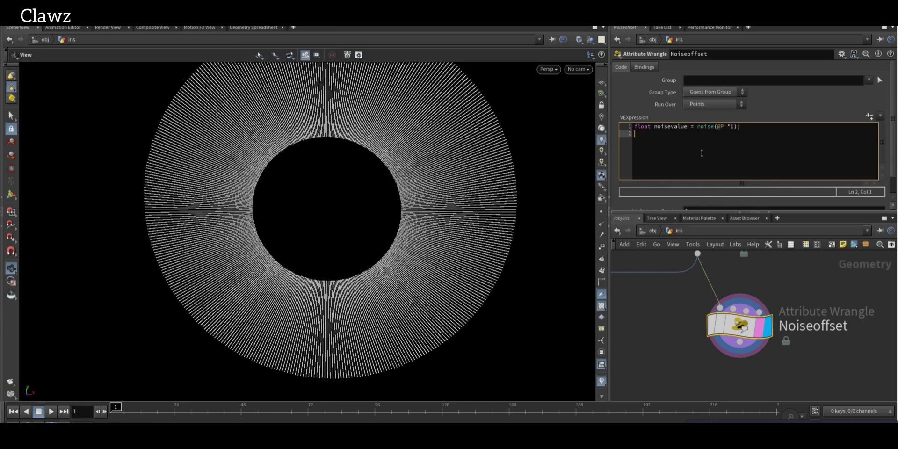
type(" normalize(@N) * noise")
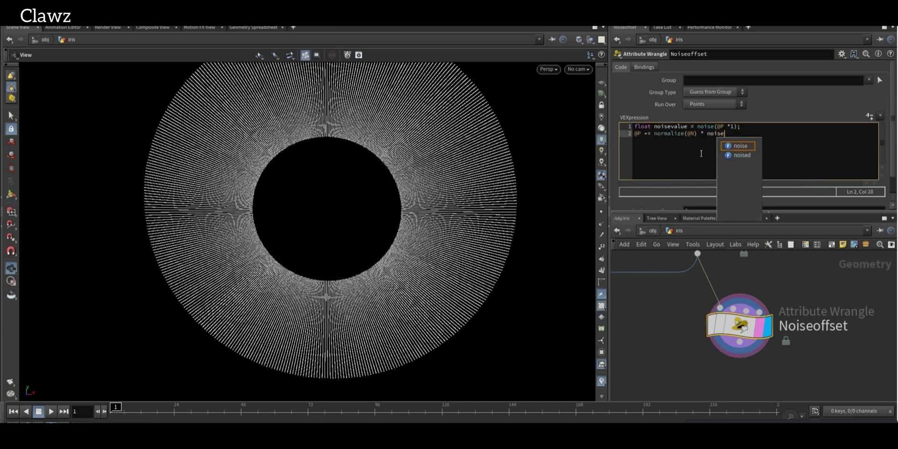
type("value $.5;")
key("Left")
key("Left")
key("Left")
key("BackSpace")
type("*")
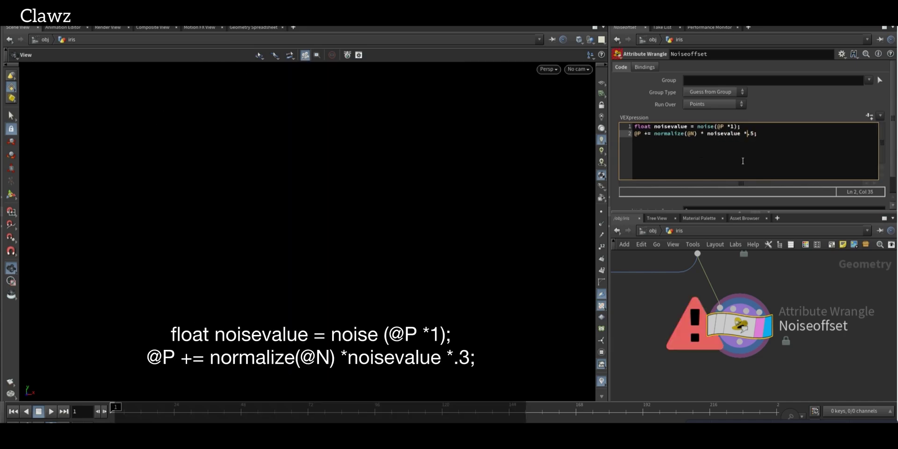
left_click(757, 139)
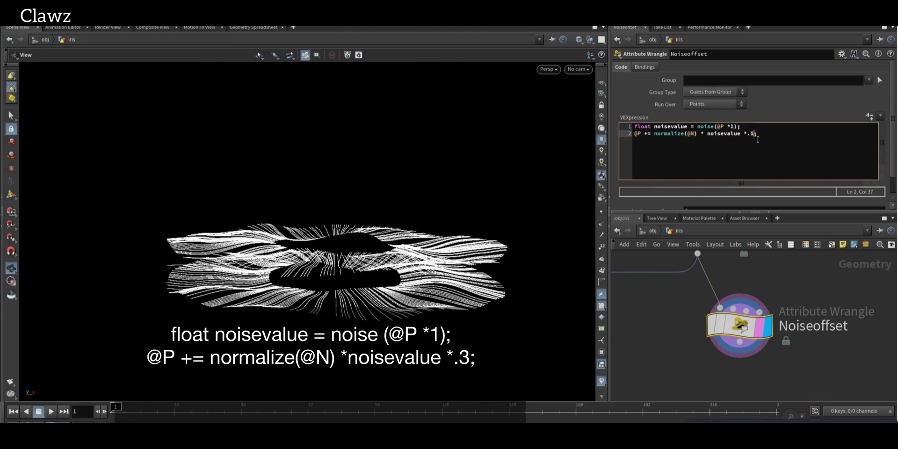
left_click_drag(374, 220, 365, 154)
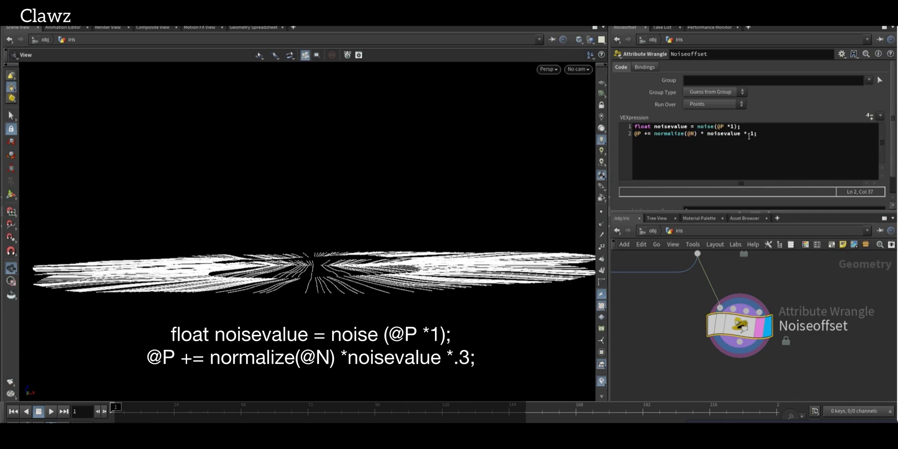
left_click_drag(467, 196, 468, 254)
left_click(755, 134)
key("Return")
key("BackSpace")
scroll(705, 358, "down", 4)
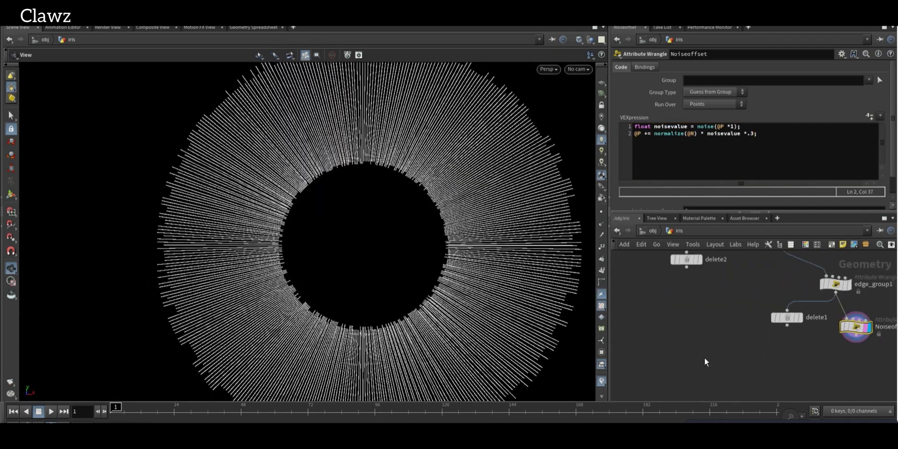
Insert an Attribute Wrangle between edge_group1 and Noiseoffset and name it inverse__root
scroll(711, 348, "up", 4)
right_click(716, 338)
left_click(820, 310)
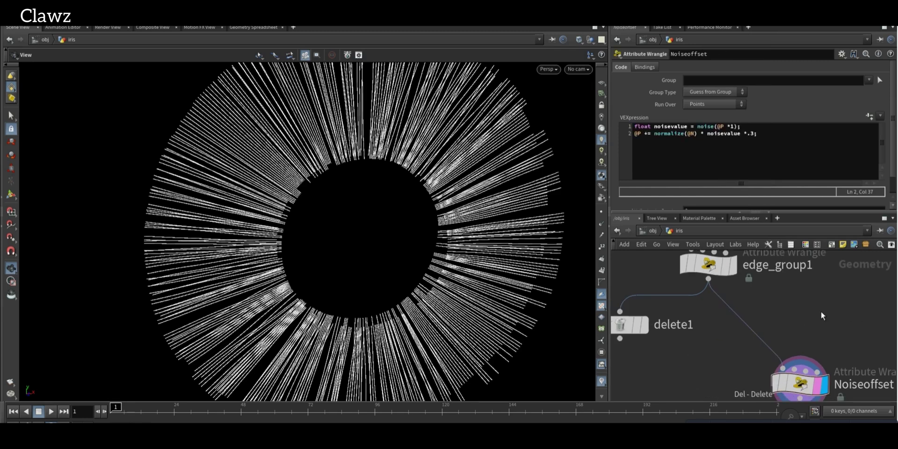
key("Tab")
left_click(800, 317)
left_click(743, 321)
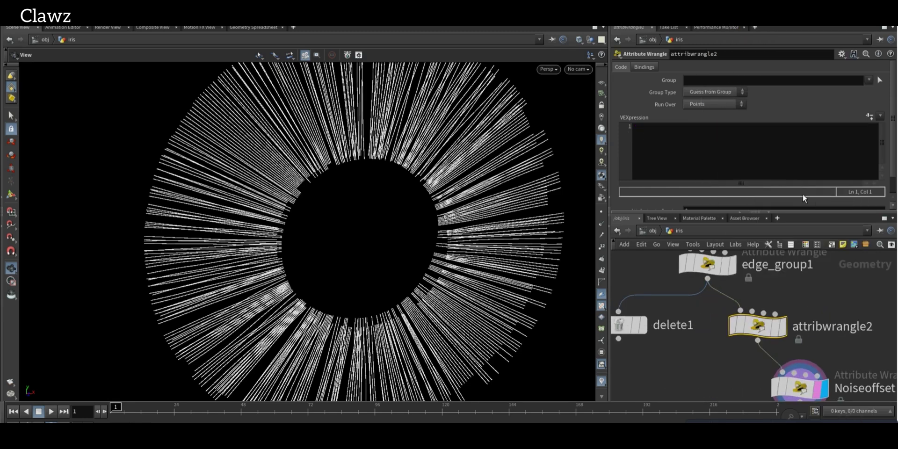
double_click(853, 327)
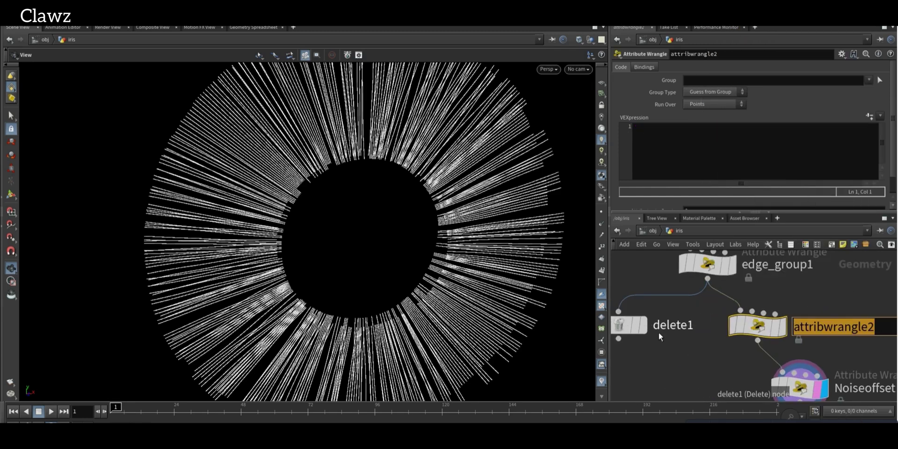
type("inverse")
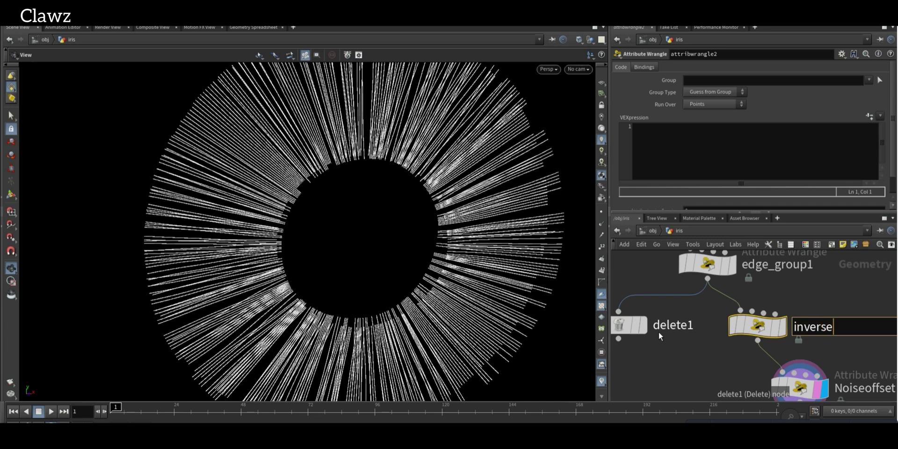
type("__root")
key("Return")
Write VEX using inpointgroup and setpointgroup to put non-root points into a non_root group, fixing brackets
left_click(704, 128)
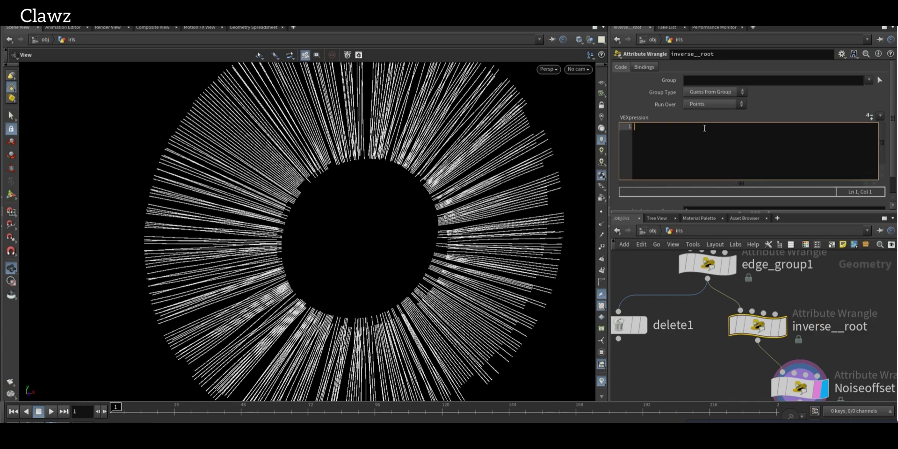
type("if(")
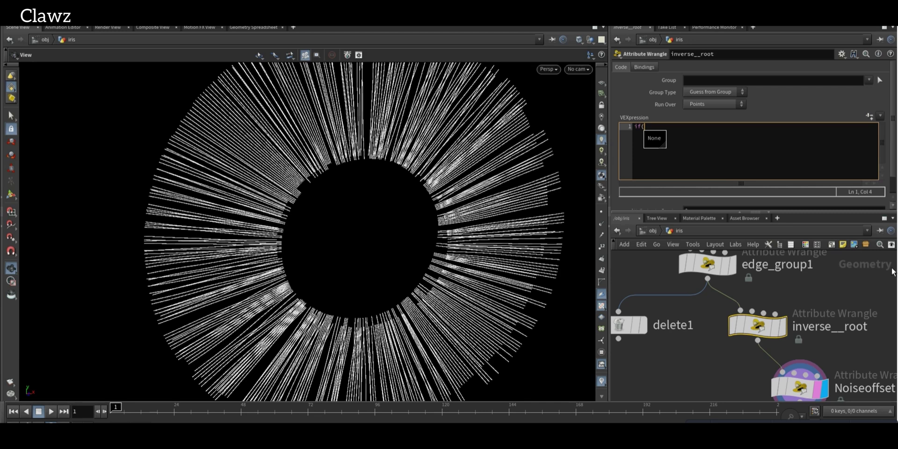
type("!")
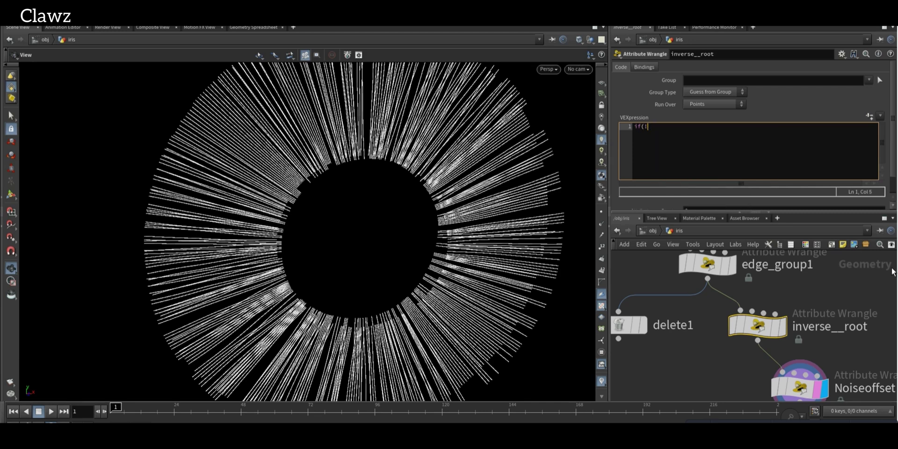
type("inpo")
key("Return")
type("(")
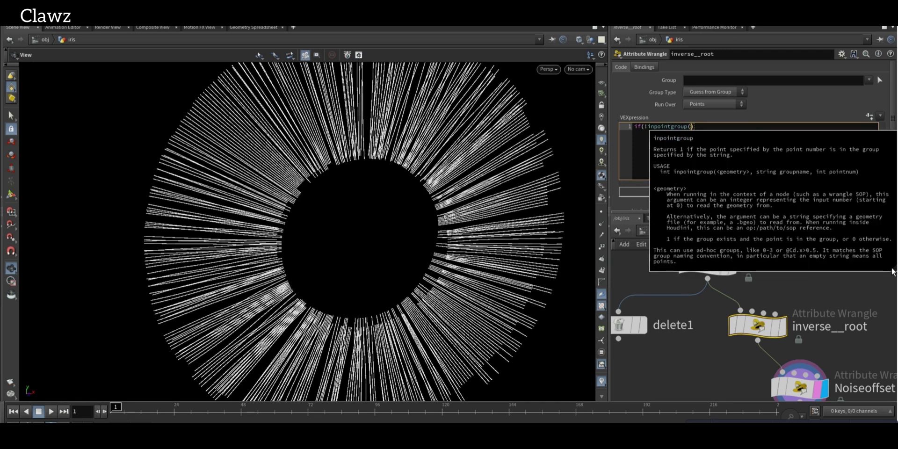
type("0,\"root\",@p")
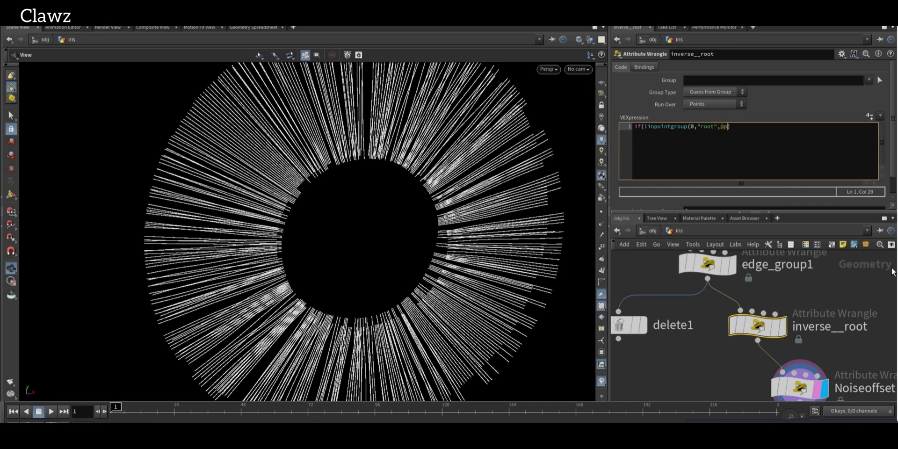
type("{")
key("Return")
type("setpointg")
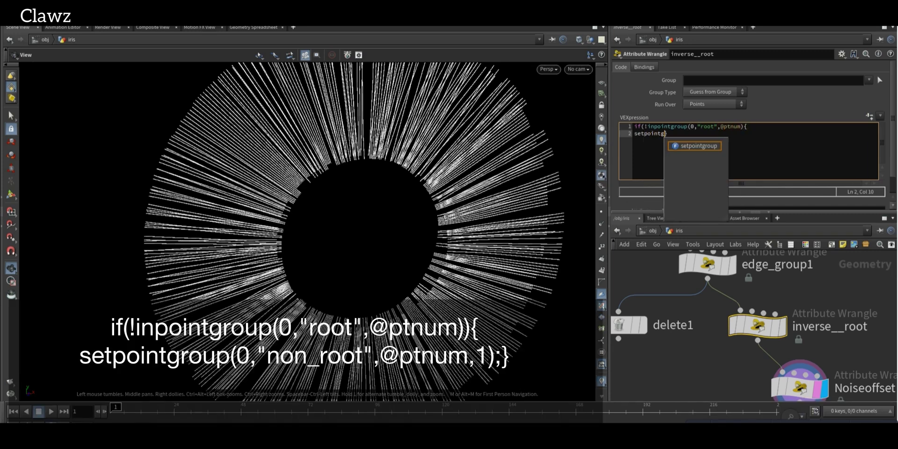
key("Return")
type("(")
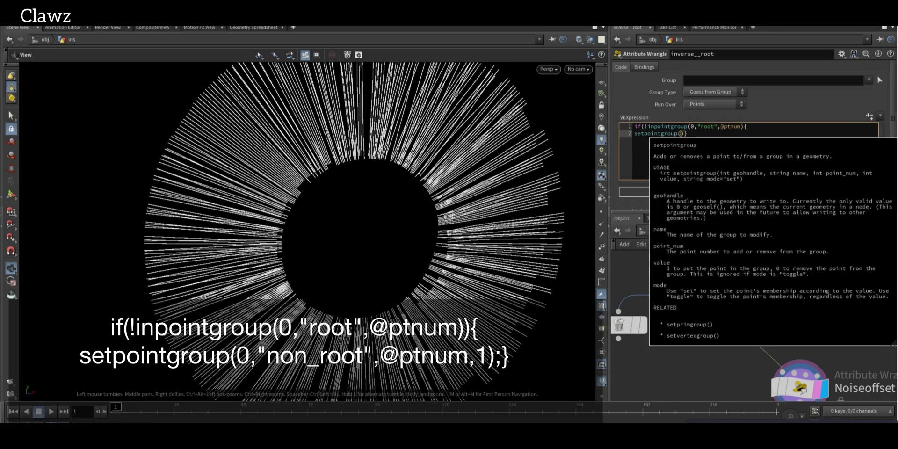
type("0,")
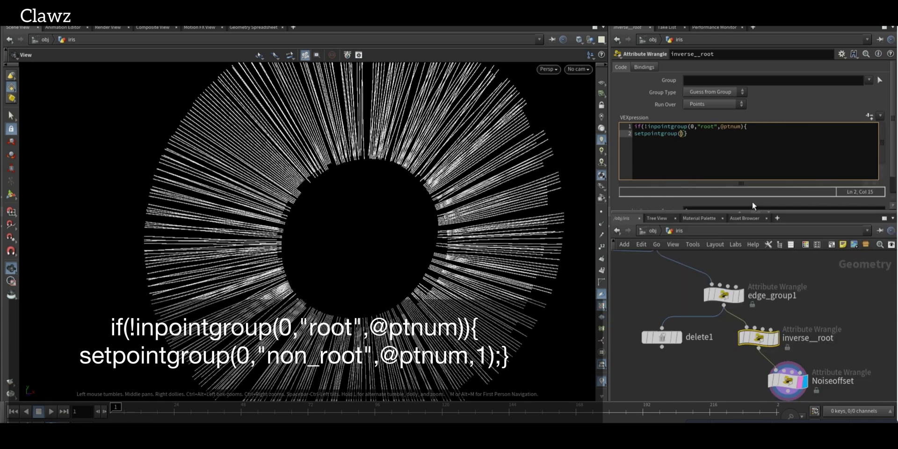
type("\"Non")
key("Left")
key("Left")
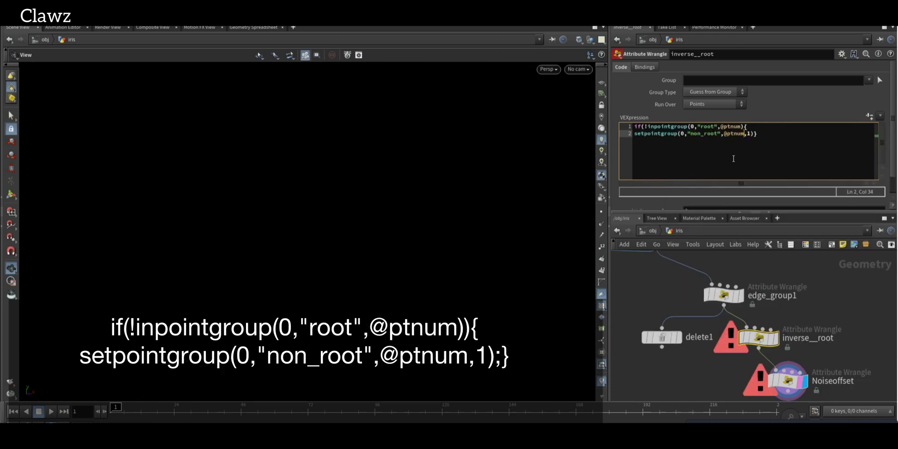
scroll(754, 325, "up", 3)
left_click(790, 347)
left_click(744, 126)
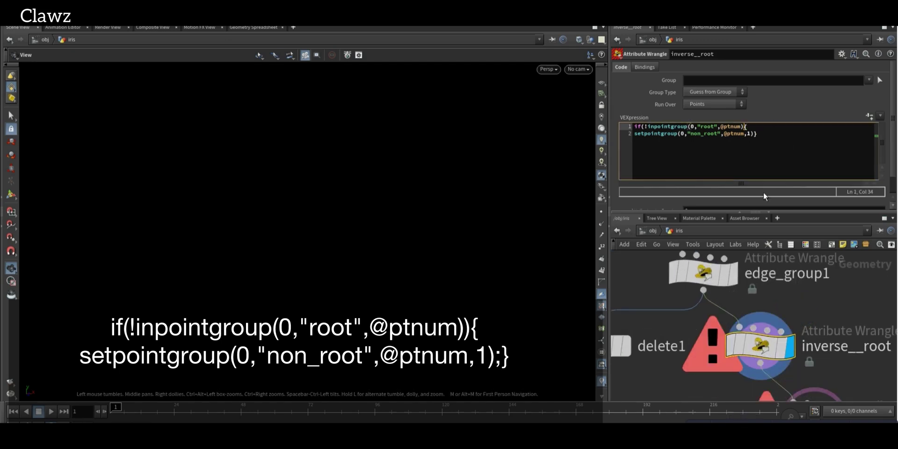
Add the missing closing parenthesis to the wrangle code and commit it so geometry recooks
type(");")
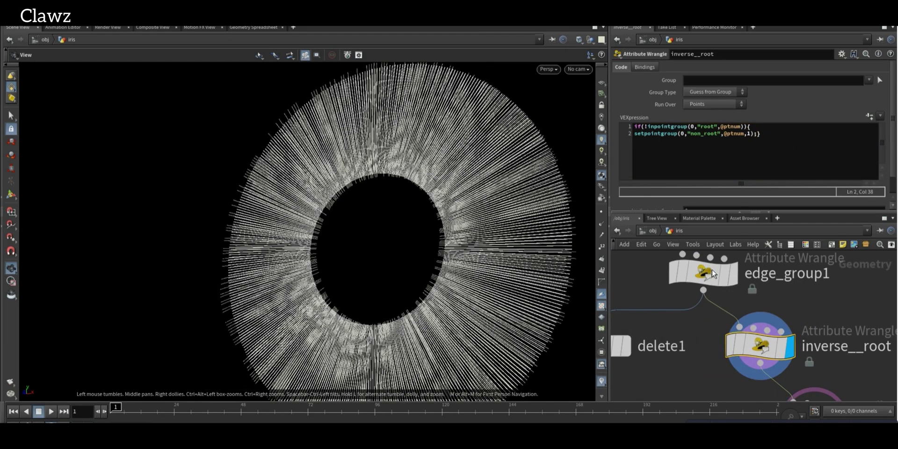
scroll(714, 346, "down", 3)
left_click(711, 357)
scroll(705, 375, "up", 3)
Set delete3's group to non_root, keeping it deleting non-selected points
left_click(749, 353)
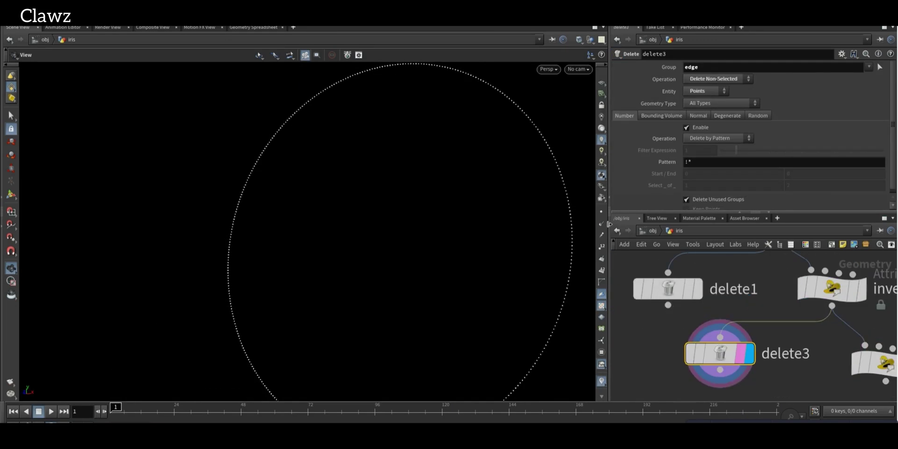
left_click(869, 67)
left_click(874, 78)
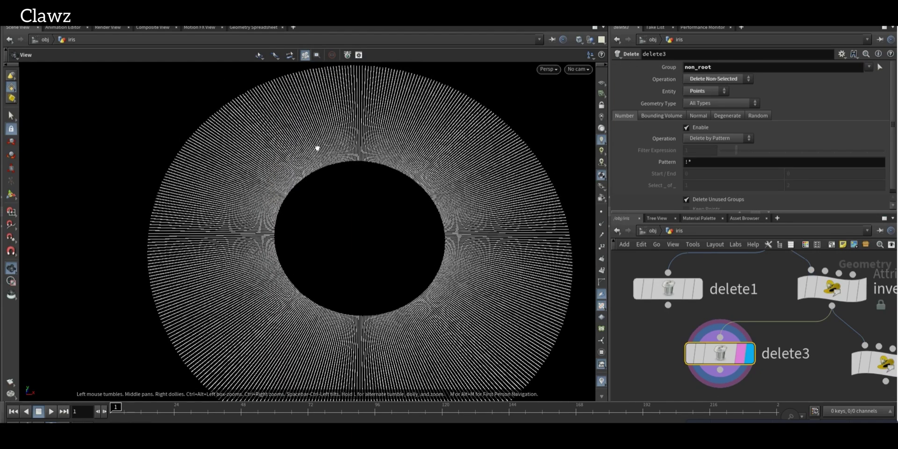
scroll(603, 162, "down", 2)
left_click(693, 79)
left_click(689, 92)
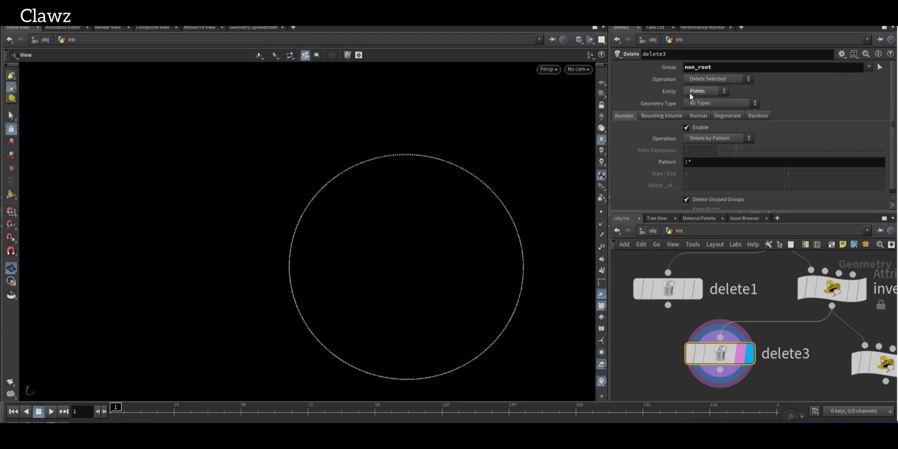
left_click(708, 78)
left_click(707, 97)
scroll(852, 320, "down", 2)
scroll(852, 320, "up", 2)
Move Noiseoffset below inverse__root and restrict its noise to the non_root group
left_click_drag(795, 318, 770, 331)
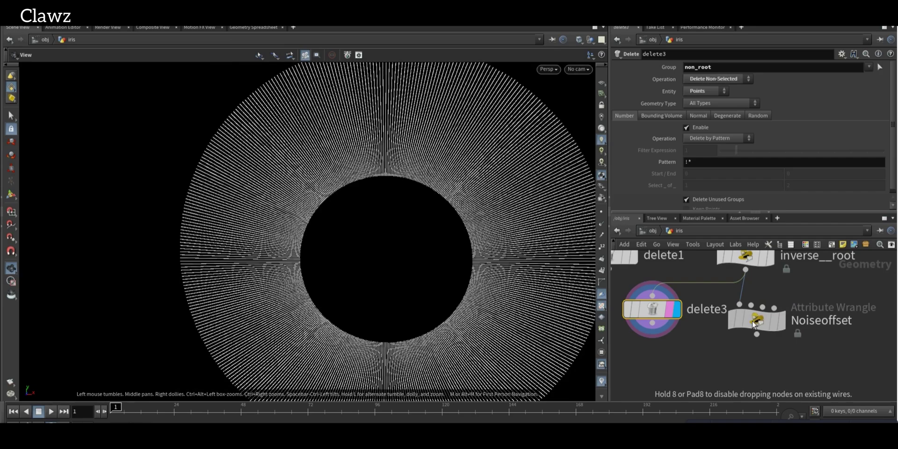
left_click(792, 330)
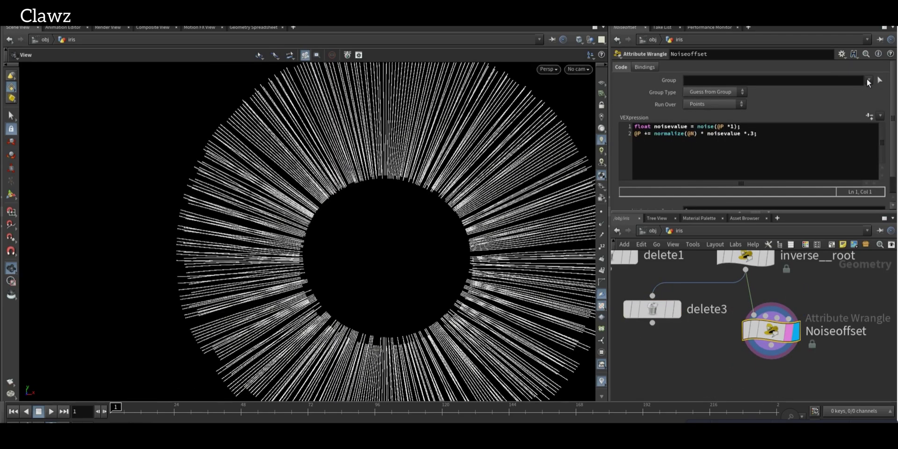
left_click(868, 83)
left_click(877, 100)
left_click_drag(507, 172, 449, 168)
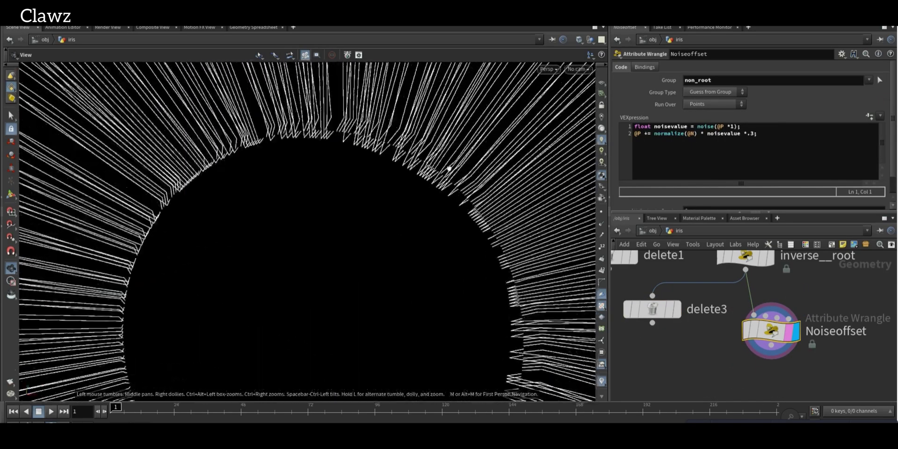
scroll(449, 168, "down", 5)
Add a Smooth node below Noiseoffset with Strength 50 and Filter Quality 5
key("Tab")
type("smooth")
key("Return")
left_click(741, 345)
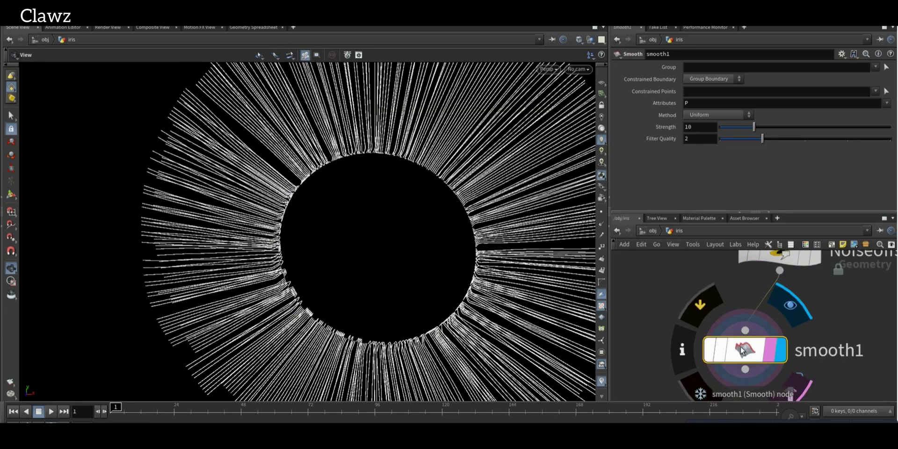
left_click_drag(754, 126, 890, 127)
left_click_drag(762, 138, 890, 138)
left_click_drag(458, 197, 531, 202)
middle_click_drag(742, 360, 722, 333)
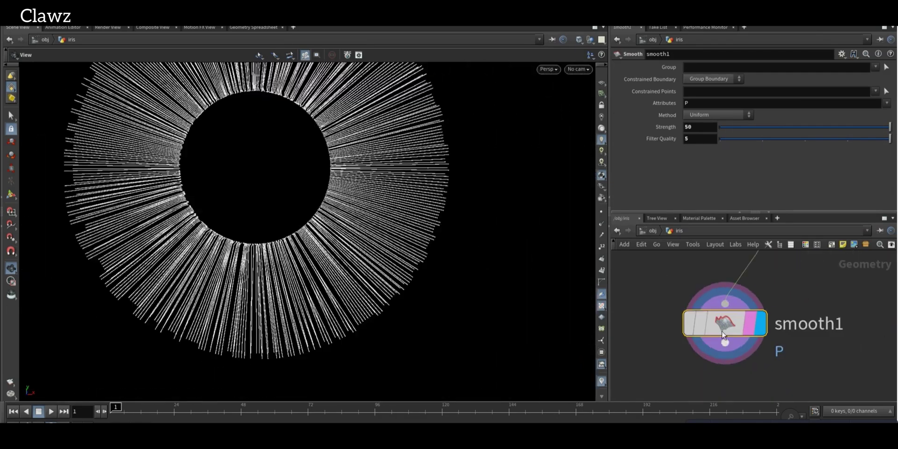
scroll(722, 334, "down", 4)
key("Tab")
Add an Attribute VOP named noise below smooth1 and go inside it
mouse_move(746, 338)
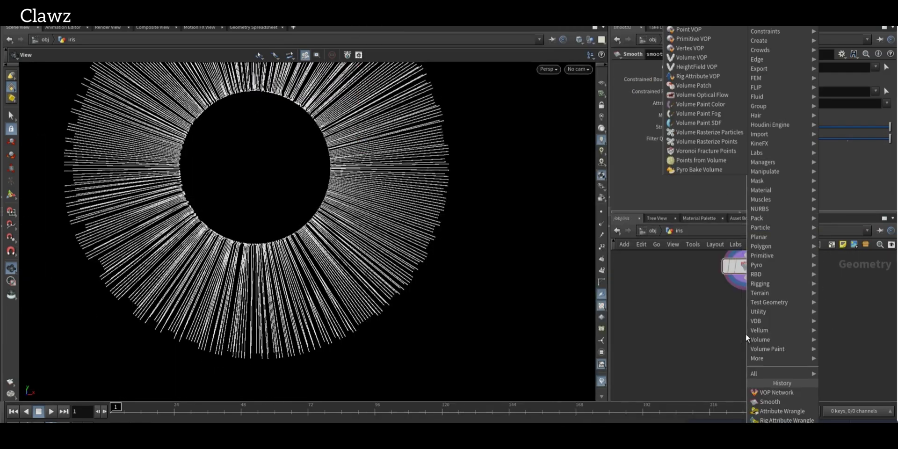
left_click(747, 307)
double_click(800, 329)
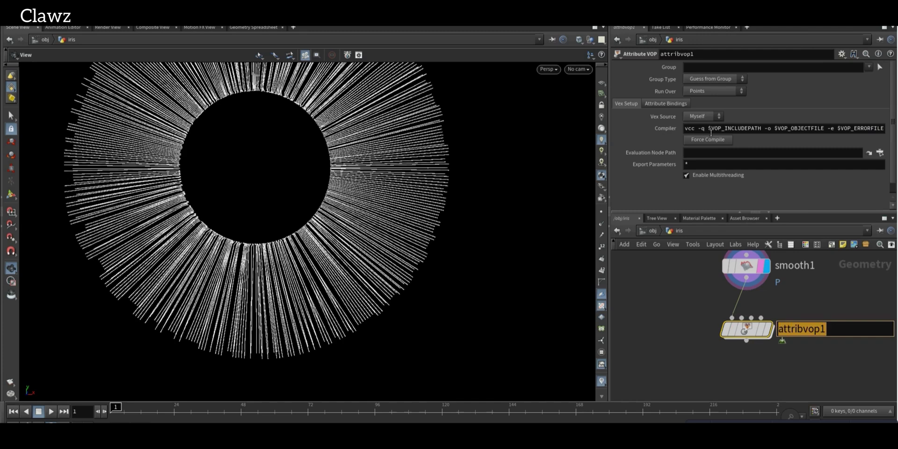
type("noise")
key("Return")
scroll(776, 324, "up", 1)
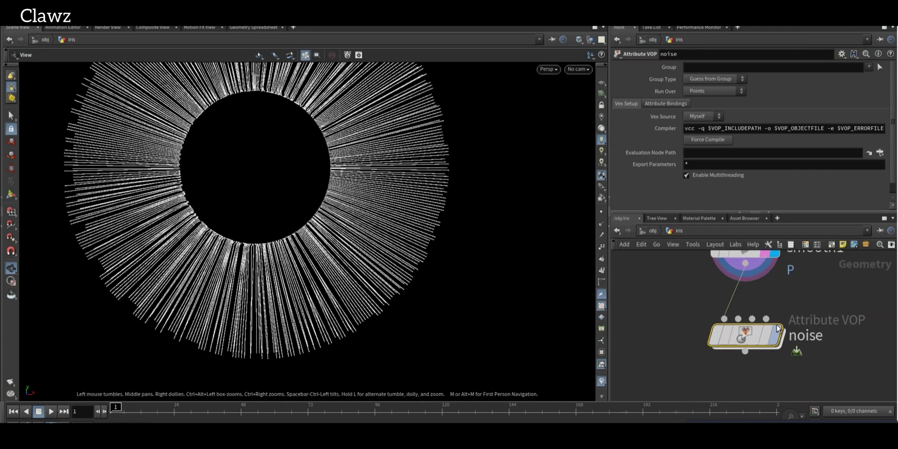
double_click(777, 324)
Create add1, bind1 and anti-aliased noise nodes inside the noise VOP
key("Tab")
mouse_move(765, 300)
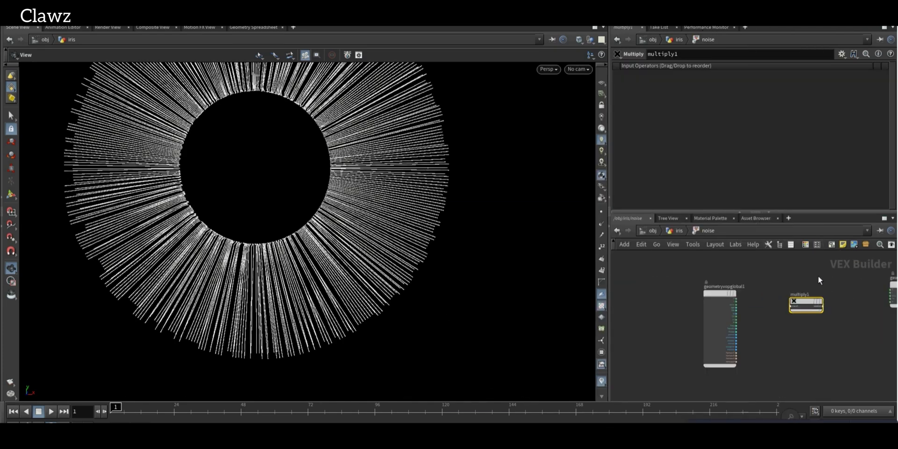
key("Tab")
type("add")
key("Return")
left_click(857, 299)
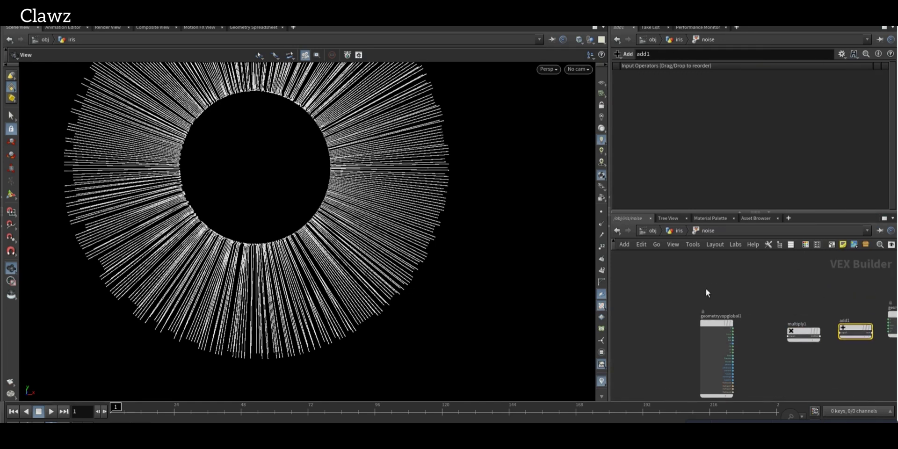
key("Tab")
type("bind")
key("Return")
left_click(706, 288)
key("Tab")
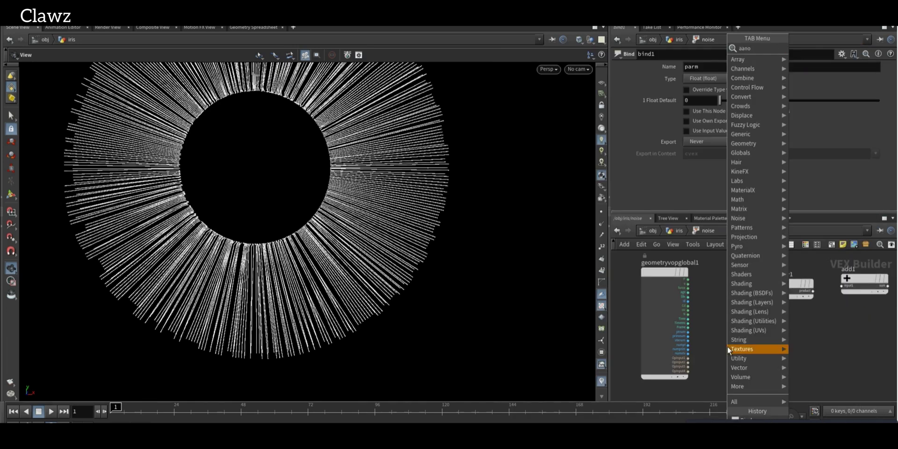
key("Return")
left_click(728, 346)
Wire P into the noise position input and into multiply1's first input
scroll(661, 285, "up", 2)
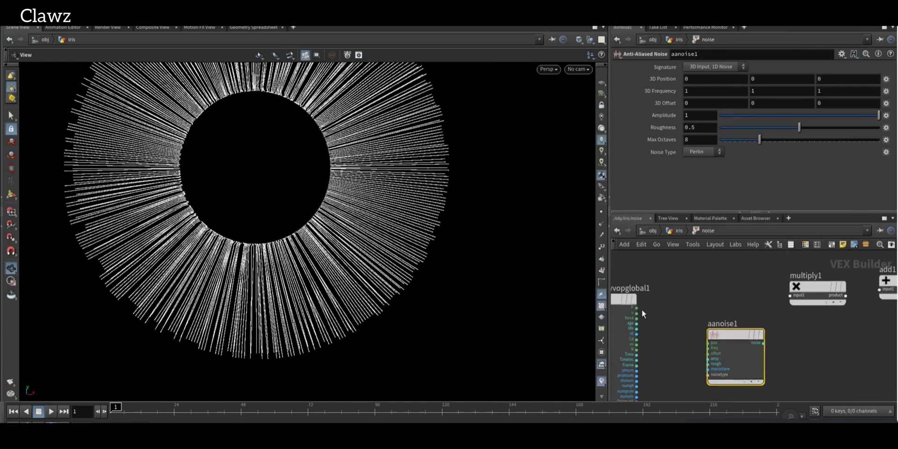
left_click(637, 308)
left_click(708, 343)
left_click(636, 307)
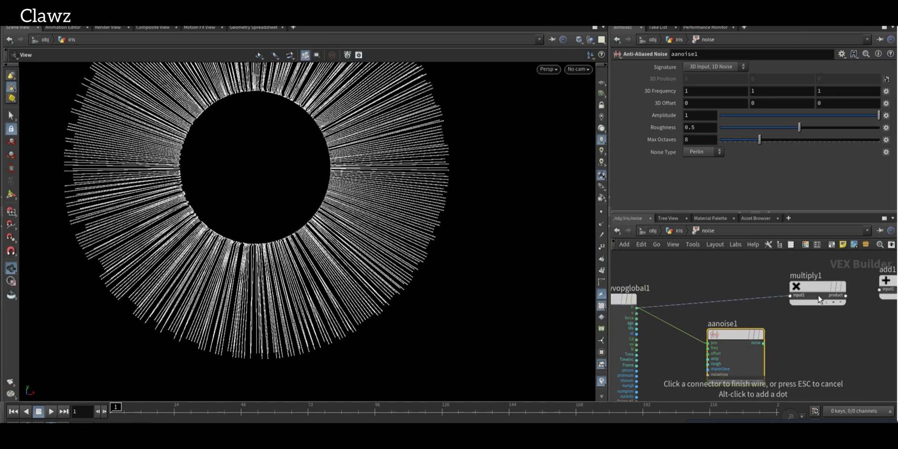
left_click(819, 299)
Set bind1's name to curveu
middle_click_drag(767, 267, 814, 348)
left_click(744, 258)
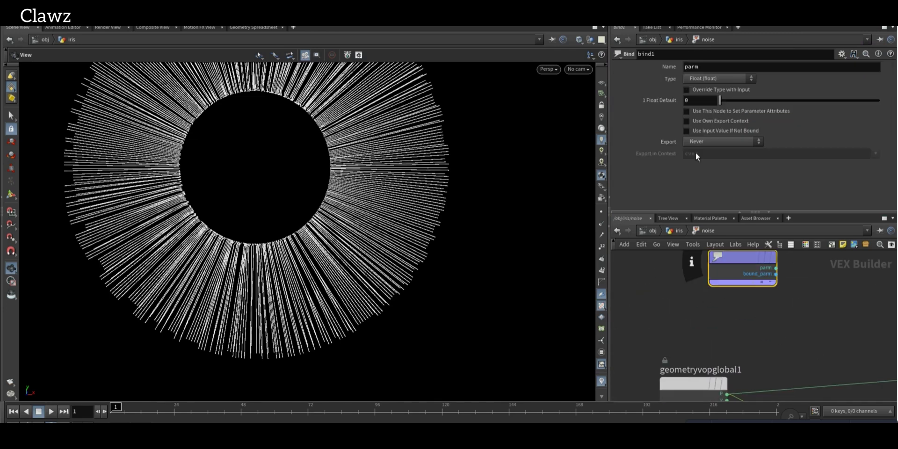
double_click(727, 65)
type("curveu")
key("Return")
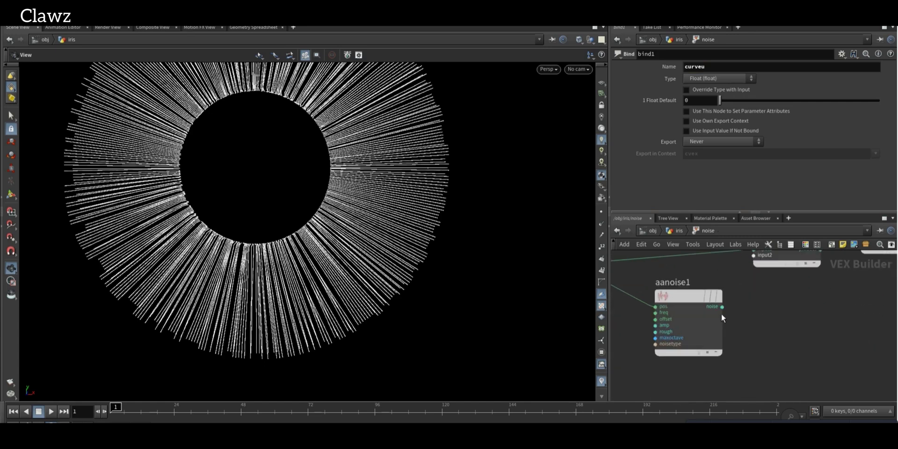
Connect the noise output and the curveu value into multiply1
middle_click_drag(762, 312, 791, 341)
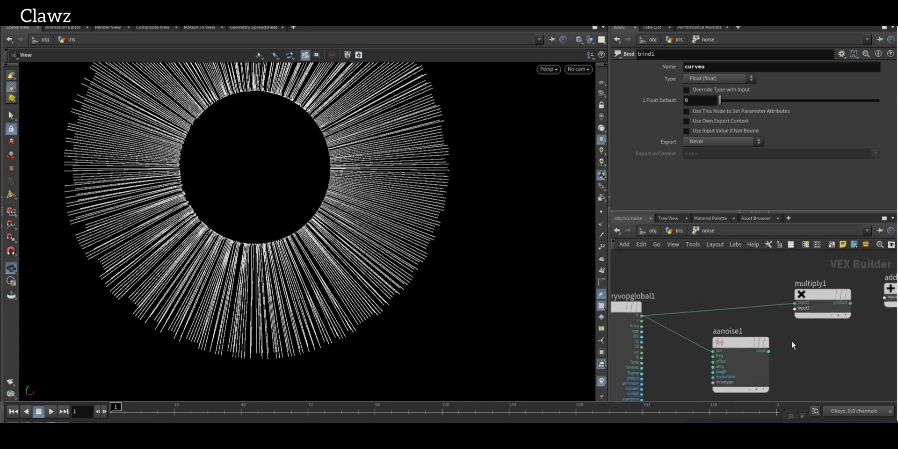
left_click(768, 351)
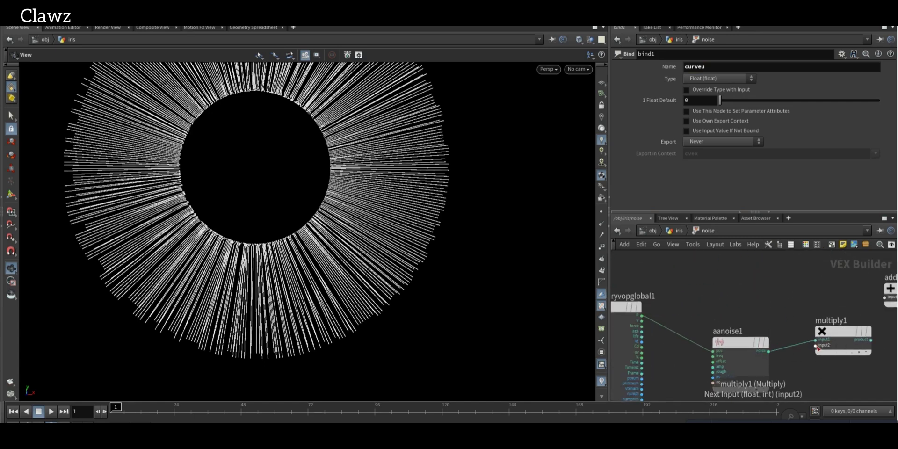
middle_click_drag(738, 300, 811, 399)
left_click(753, 307)
scroll(757, 309, "down", 3)
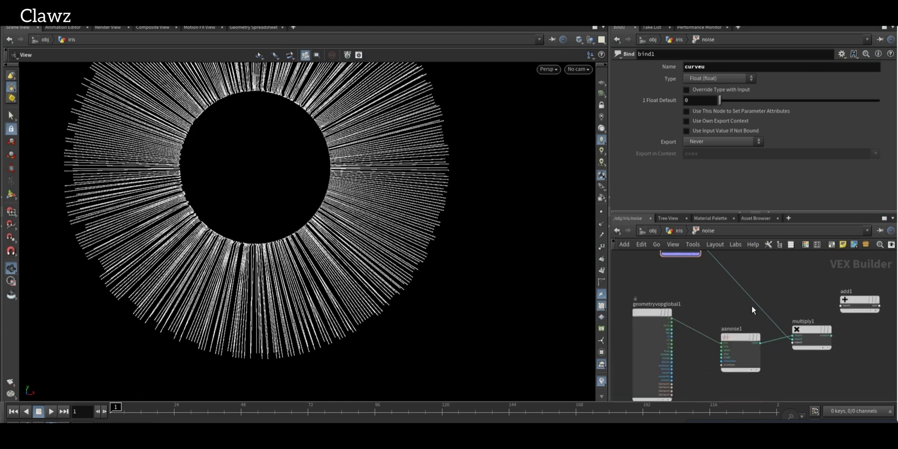
Add P and the multiplied noise in add1 and feed its sum to the output
left_click(671, 319)
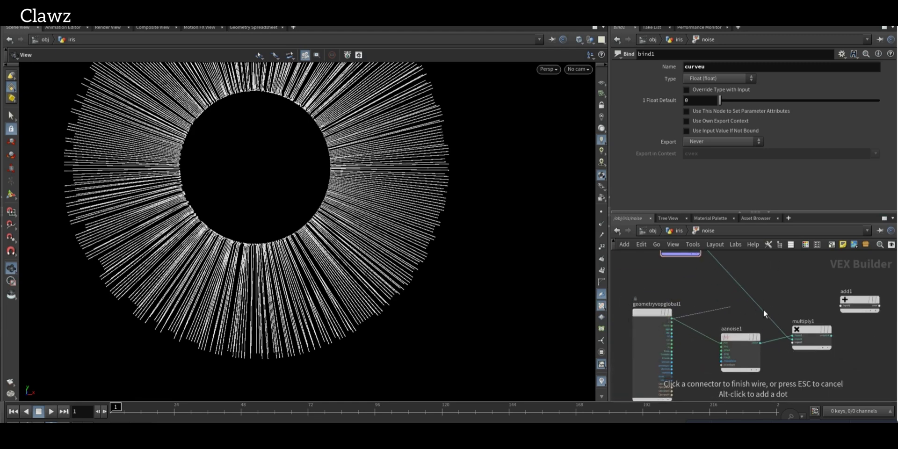
left_click(855, 306)
scroll(856, 306, "up", 2)
left_click(824, 331)
left_click(834, 312)
middle_click_drag(834, 313, 679, 293)
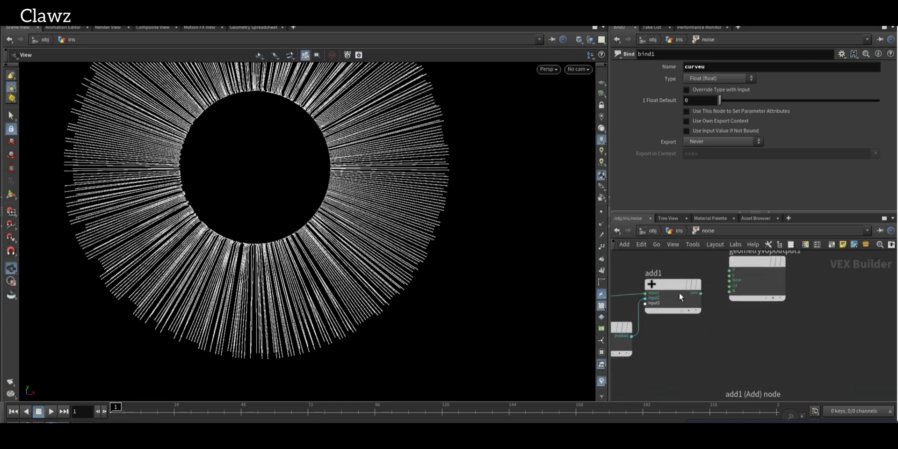
left_click(701, 293)
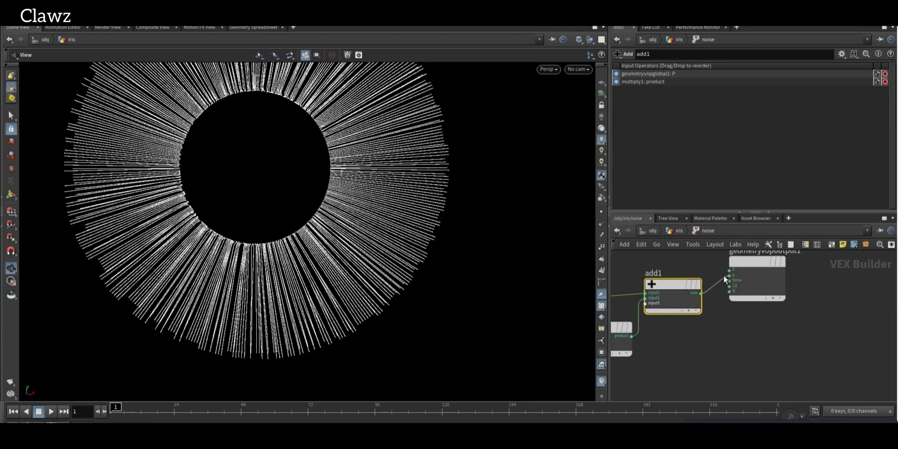
scroll(723, 275, "up", 2)
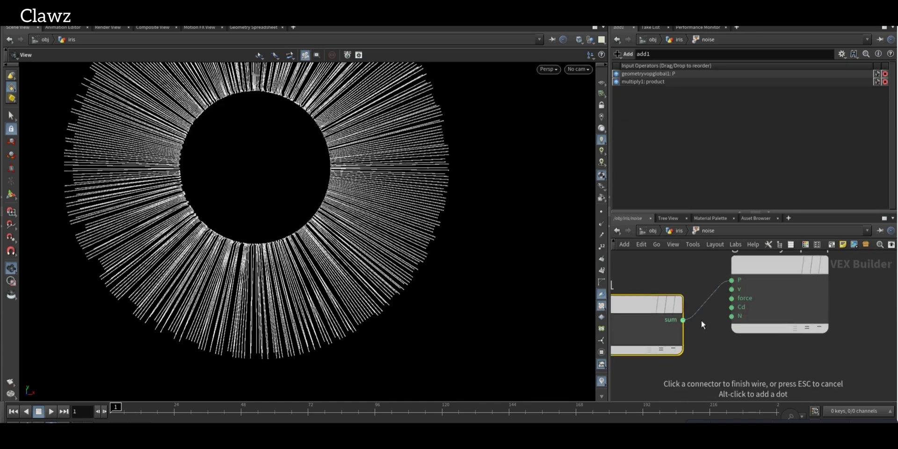
left_click(733, 289)
scroll(615, 226, "down", 2)
Create input parameters from aanoise1 via VEX/VOP Options, then return to the iris network
left_click(677, 230)
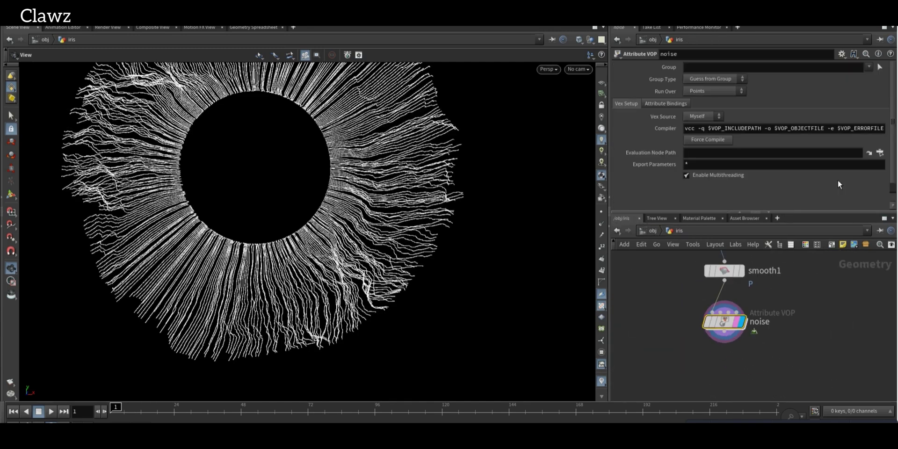
double_click(723, 321)
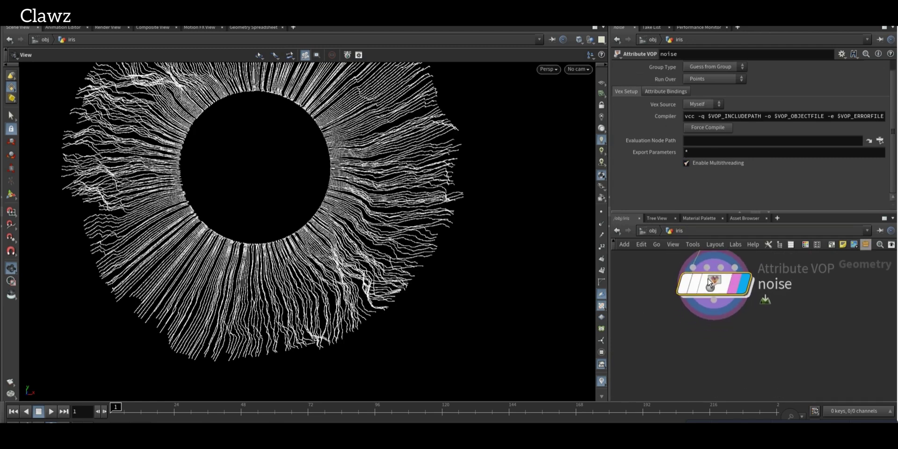
left_click(825, 338)
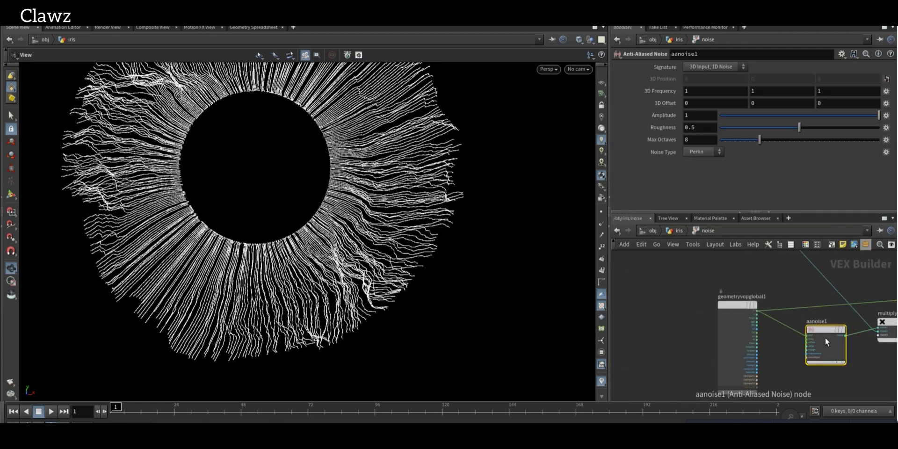
right_click(825, 338)
mouse_move(783, 322)
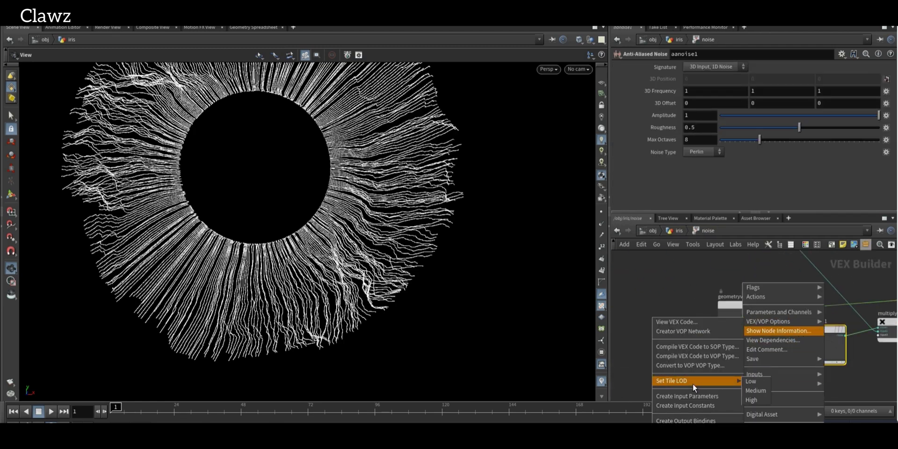
left_click(699, 395)
left_click(678, 233)
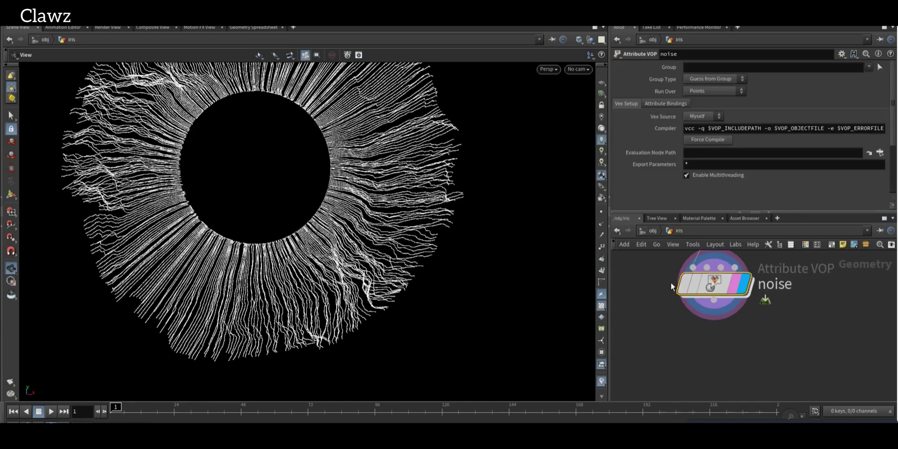
Set noise Amplitude 1.7, Frequency 0.8, Roughness 0.55 and Offset $T/4
scroll(785, 173, "down", 5)
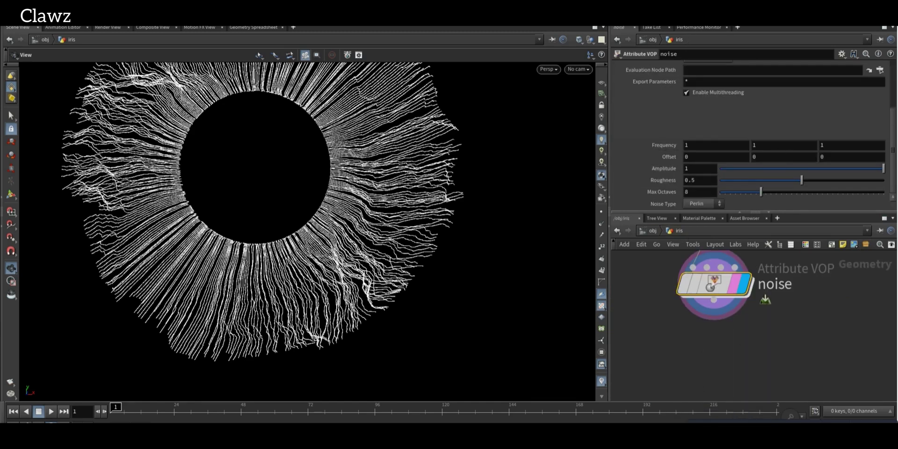
type(".7")
key("Return")
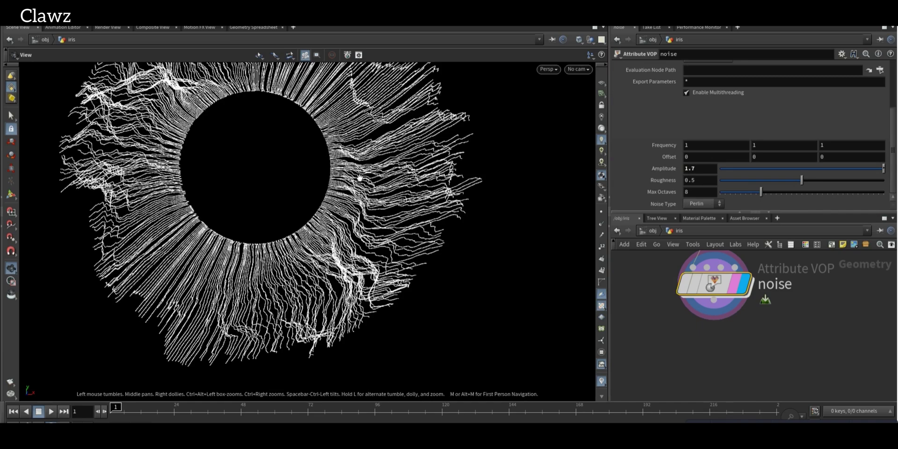
middle_click_drag(664, 144, 331, 193)
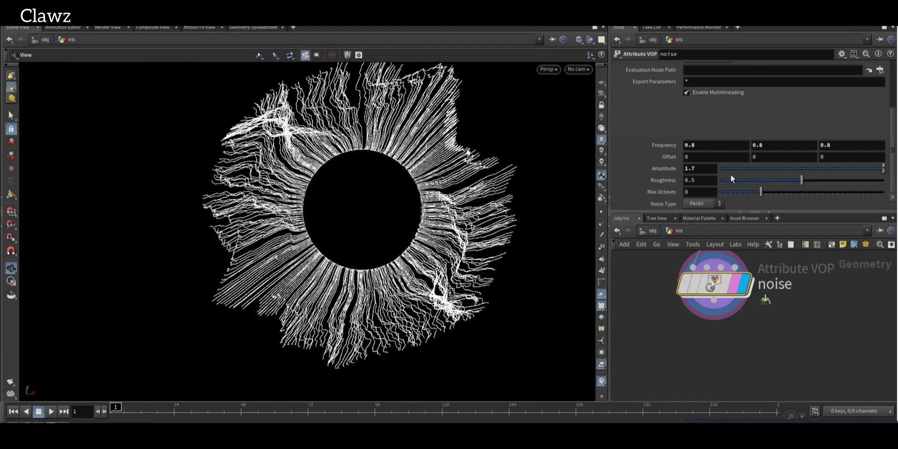
middle_click_drag(658, 178, 720, 177)
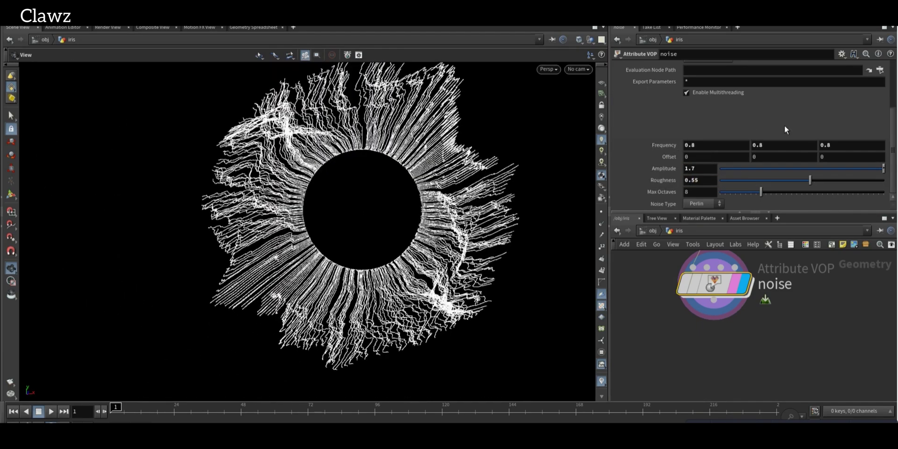
type("$T")
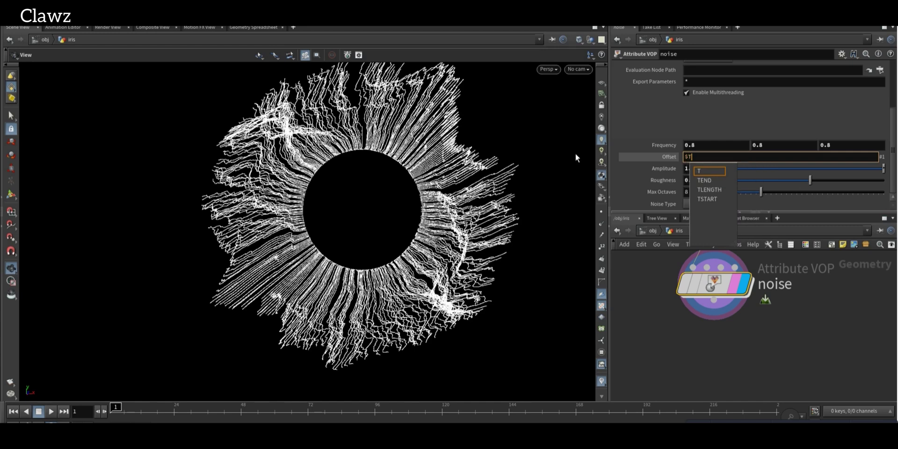
type("/4")
key("Return")
Copy the Offset parameter and paste relative references into its other components
right_click(703, 204)
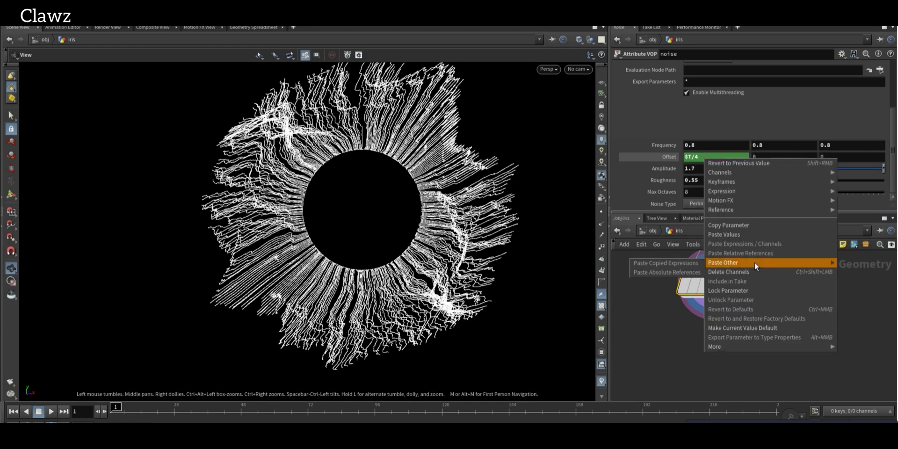
right_click(699, 157)
left_click(728, 226)
right_click(763, 158)
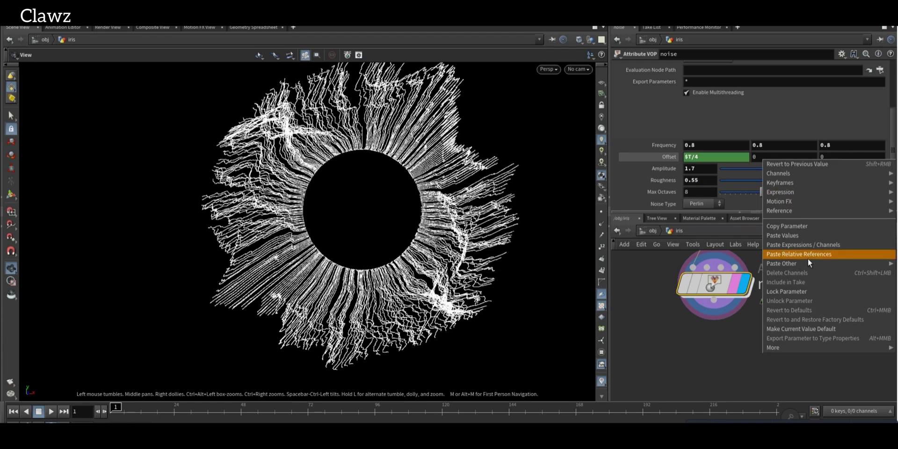
left_click(800, 256)
right_click(763, 161)
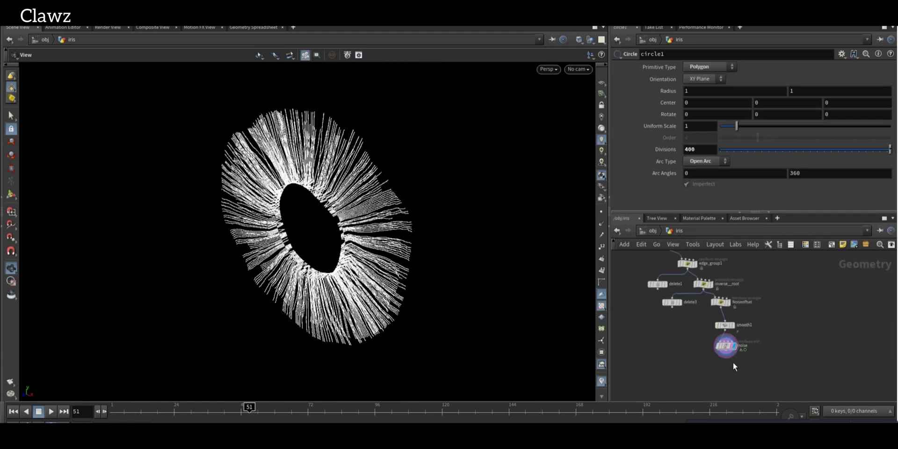
scroll(733, 362, "up", 5)
Switch aanoise1 to 3D Noise and play the animation to preview the moving strands
double_click(732, 335)
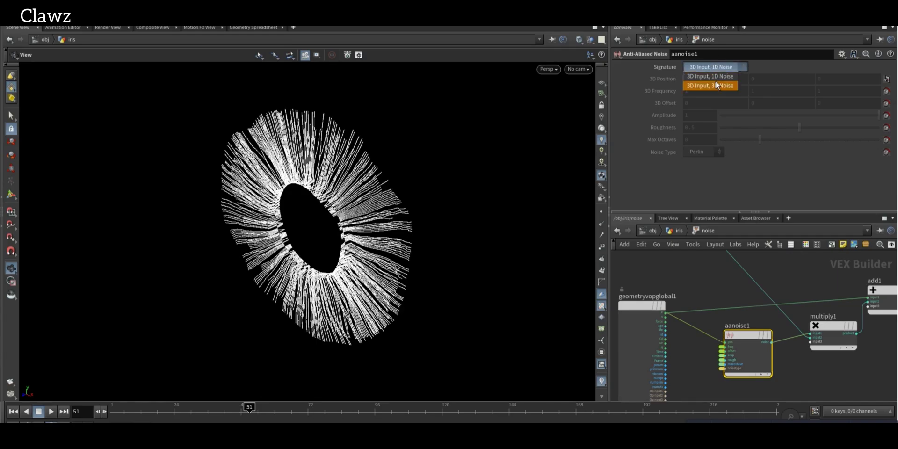
left_click(717, 86)
left_click(668, 229)
left_click_drag(449, 234, 432, 223)
key("Up")
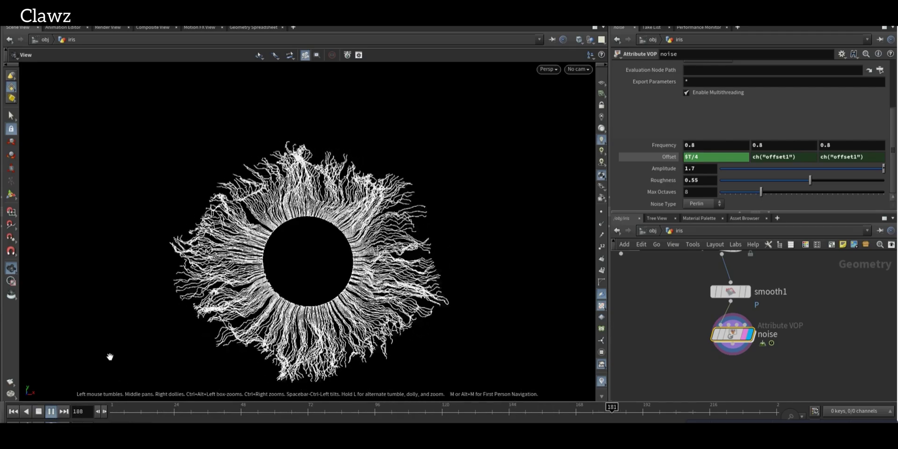
left_click(51, 411)
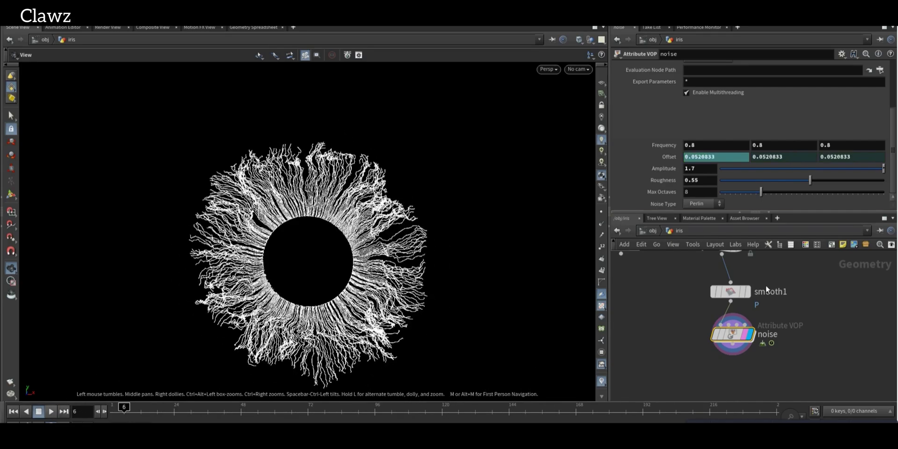
scroll(765, 289, "down", 2)
key("Tab")
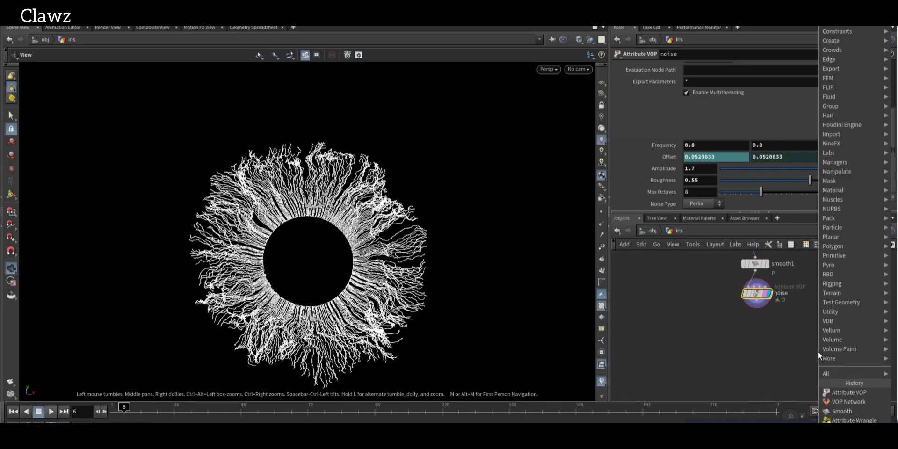
Add a Vellum Solver and a Vellum Constraints (Hair) node, and wire the noise output into vellumhair1
left_click(841, 393)
left_click(661, 354)
key("Tab")
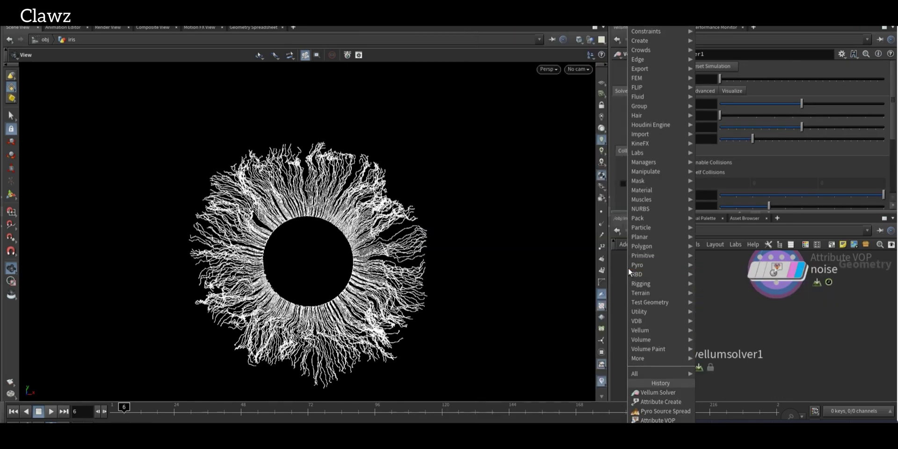
left_click(653, 322)
left_click(651, 318)
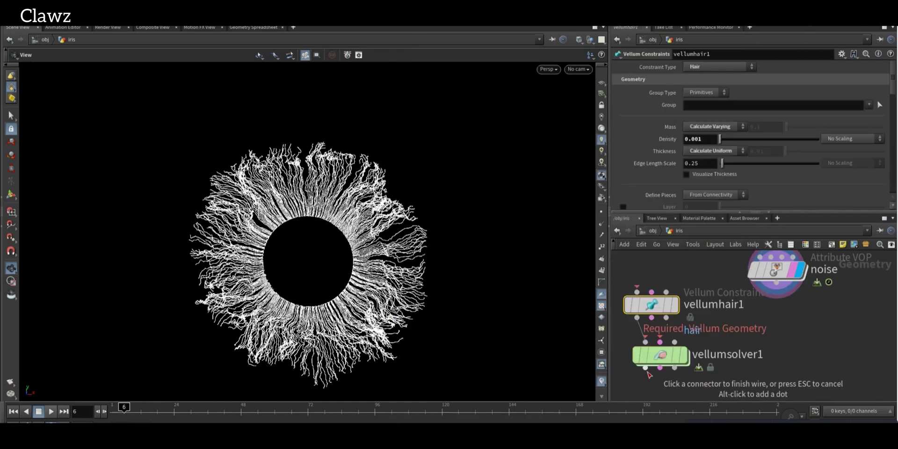
left_click(660, 342)
left_click(636, 292)
left_click(777, 283)
middle_click_drag(647, 309, 751, 327)
Set vellumhair1's Bend Stiffness to 0.0001 and set Pin Points to the root group
scroll(748, 117, "down", 10)
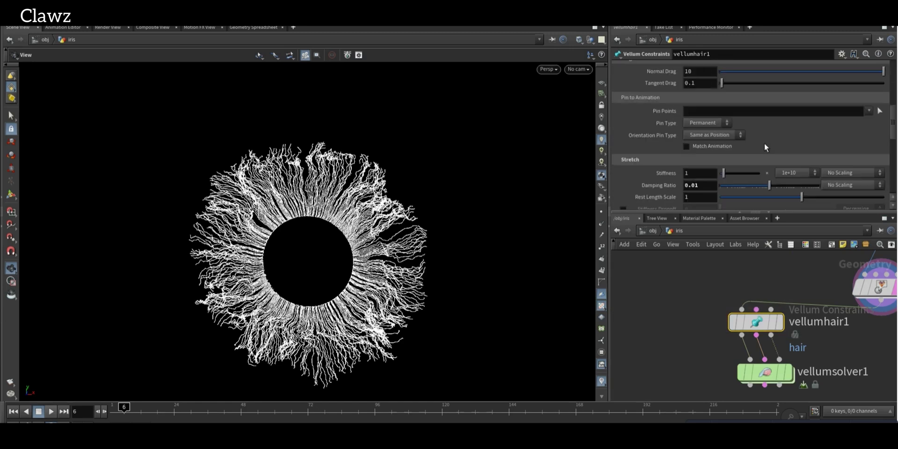
left_click(804, 123)
scroll(814, 175, "down", 3)
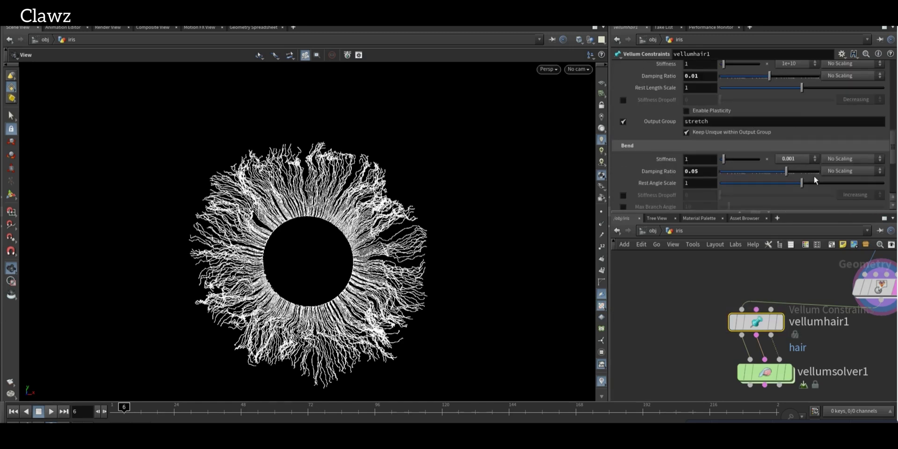
left_click(799, 158)
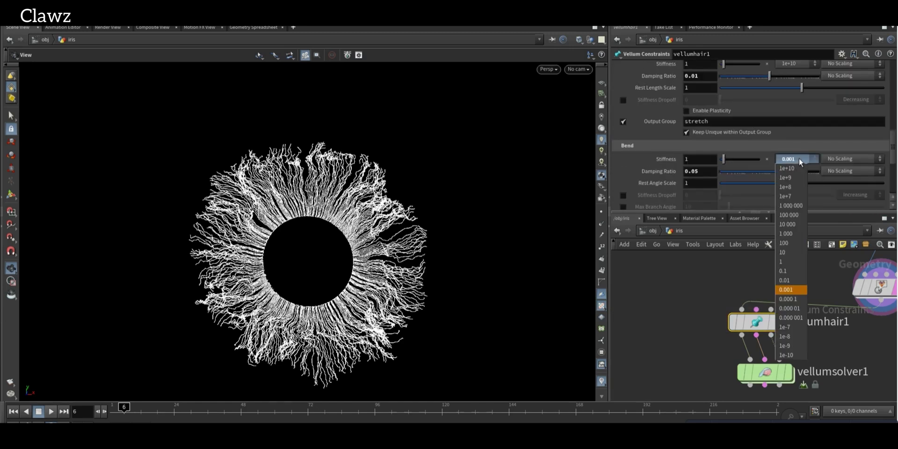
left_click(789, 299)
scroll(728, 155, "down", 5)
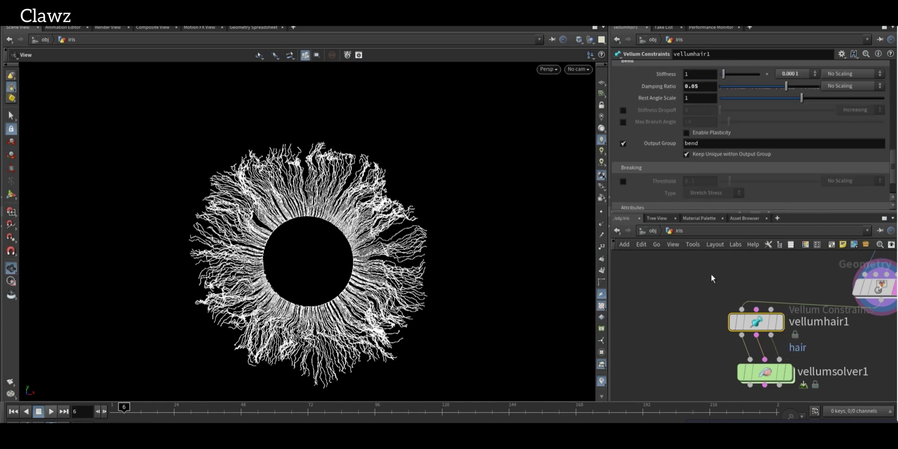
scroll(713, 279, "down", 2)
scroll(702, 187, "up", 5)
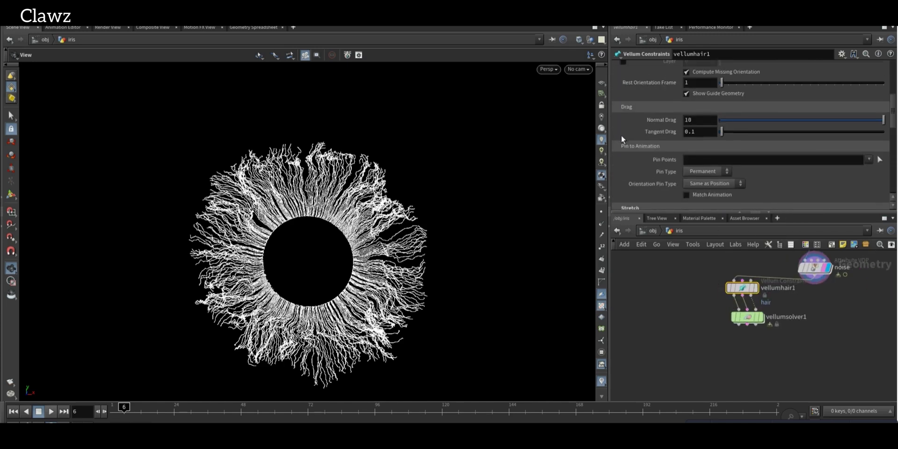
left_click(878, 188)
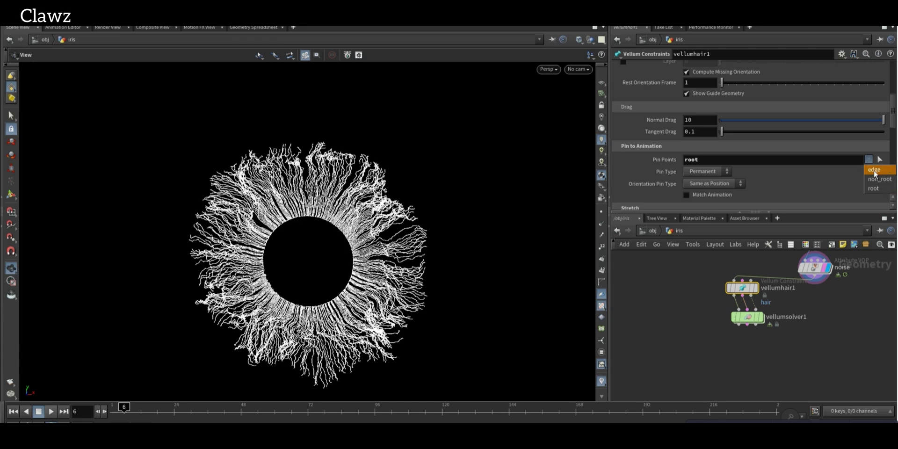
scroll(744, 318, "up", 3)
left_click(735, 316)
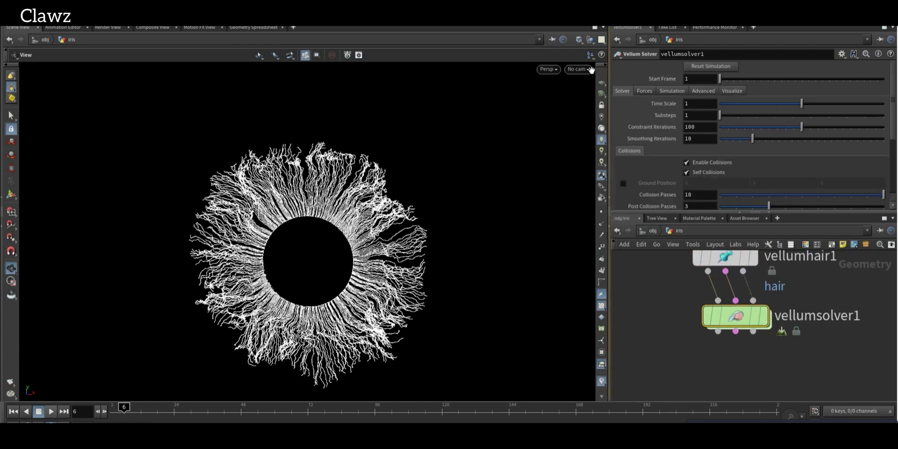
On vellumsolver1 set Gravity Y to 0, Substeps to 4 and constraint iterations to 200
left_click(644, 90)
left_click(790, 105)
type("0")
key("Return")
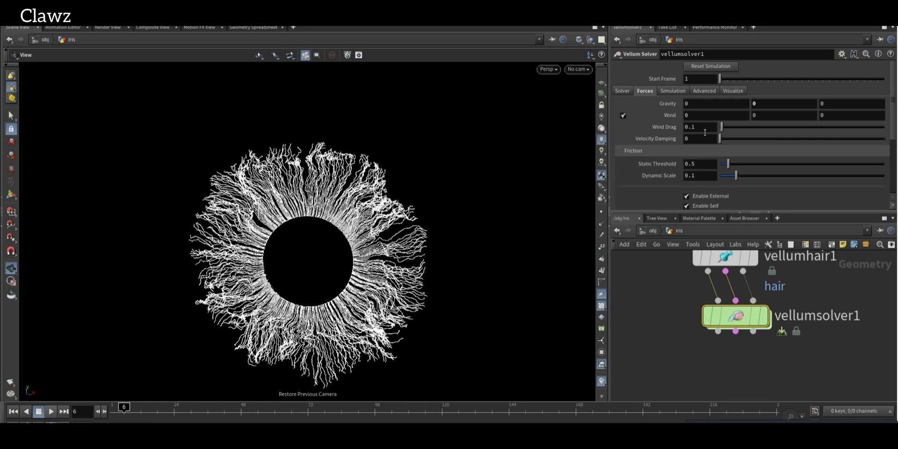
left_click(674, 92)
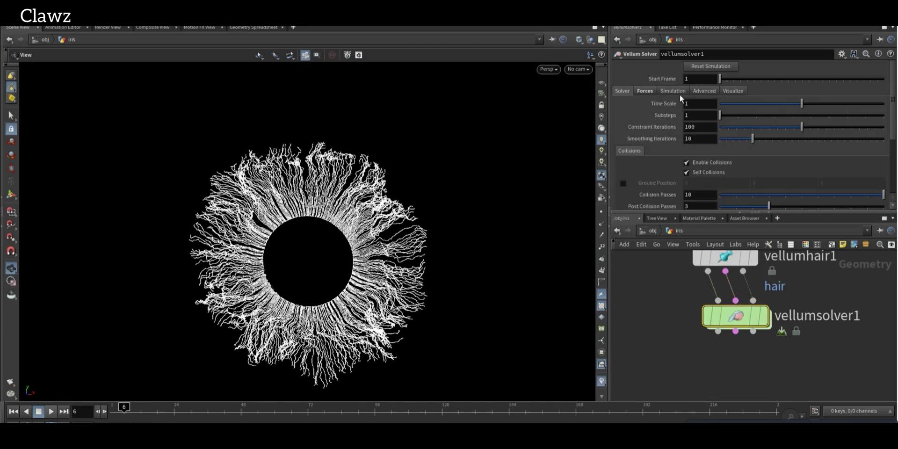
type("4")
key("Tab")
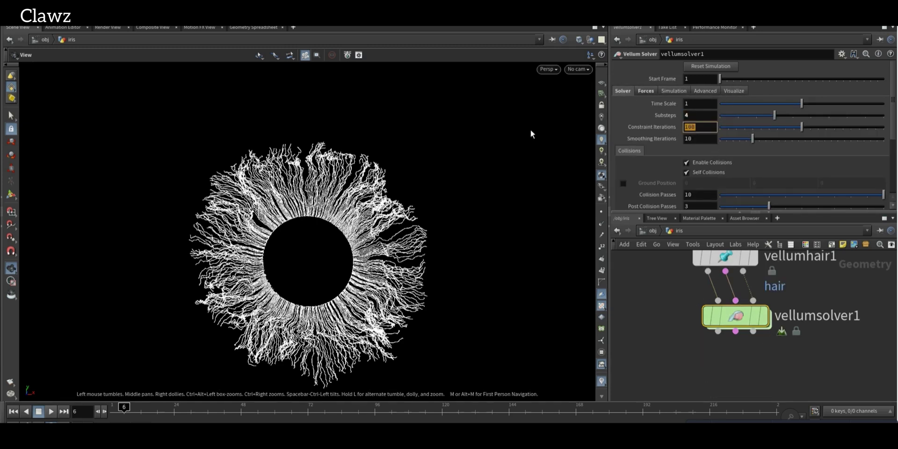
Inside the solver, add a POP Wind with Y velocity .5, amplitude 1.5 and swirl size .5
double_click(753, 317)
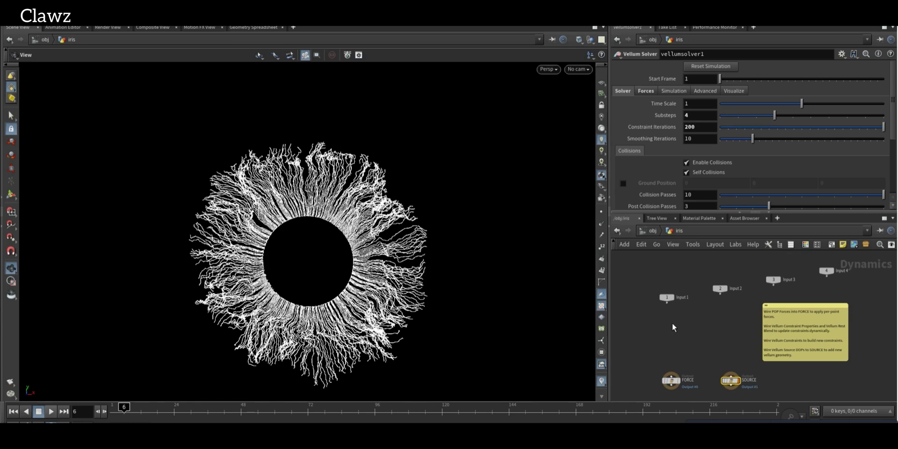
key("Tab")
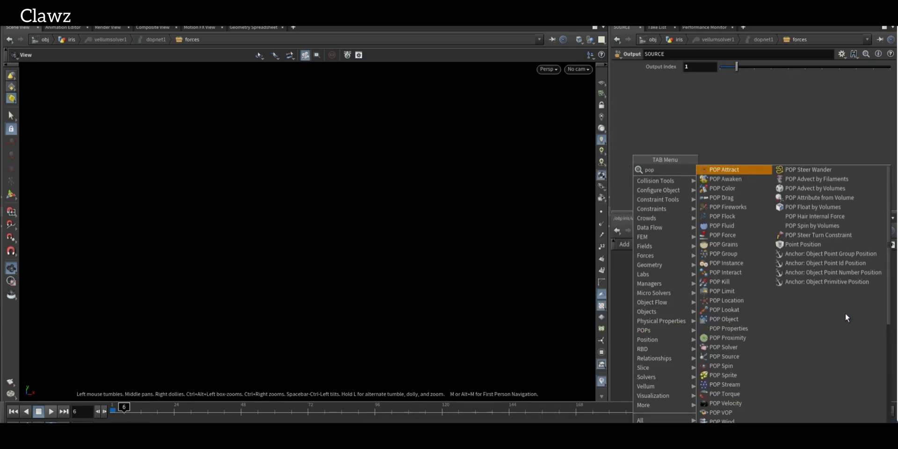
left_click(845, 313)
left_click(670, 341)
scroll(673, 351, "up", 2)
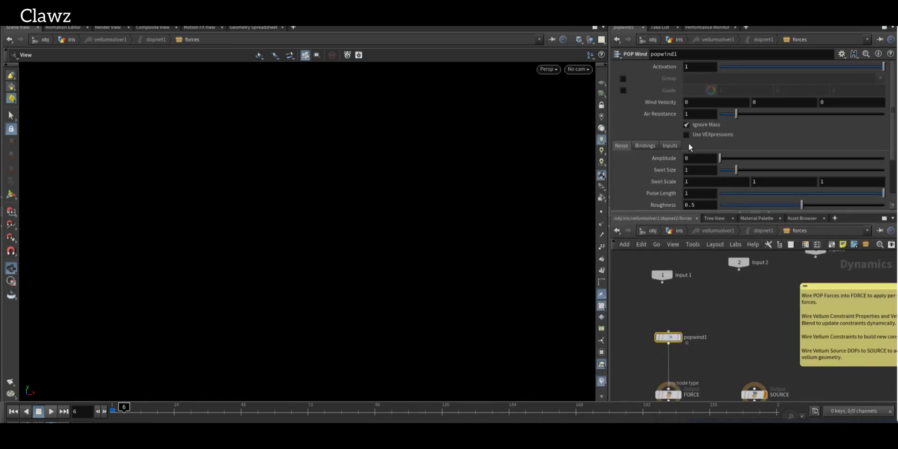
left_click(771, 103)
key("BackSpace")
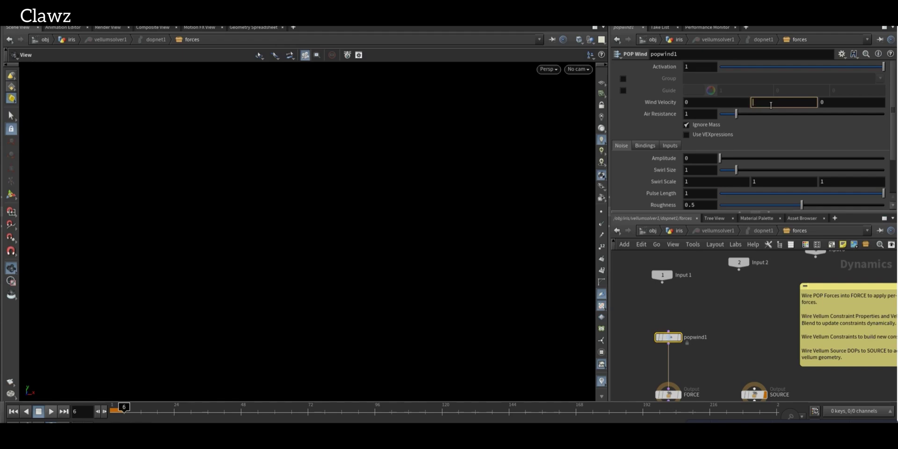
left_click(699, 158)
type("1.5")
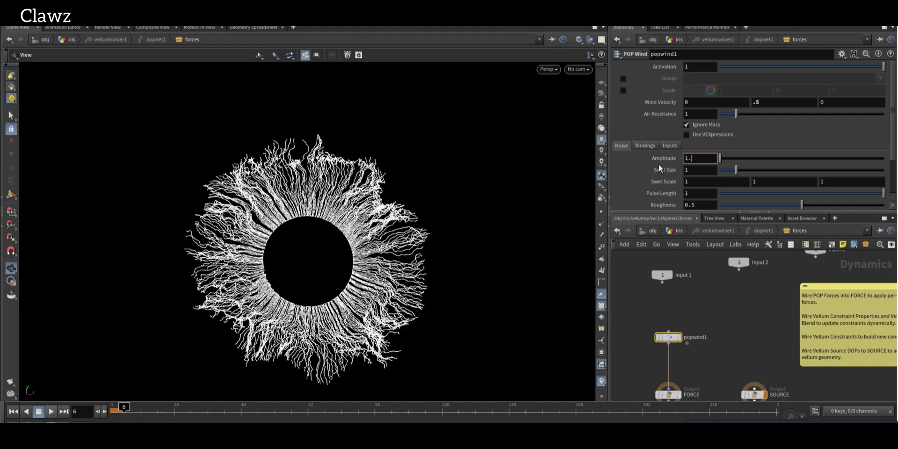
key("Tab")
type(".5")
key("Return")
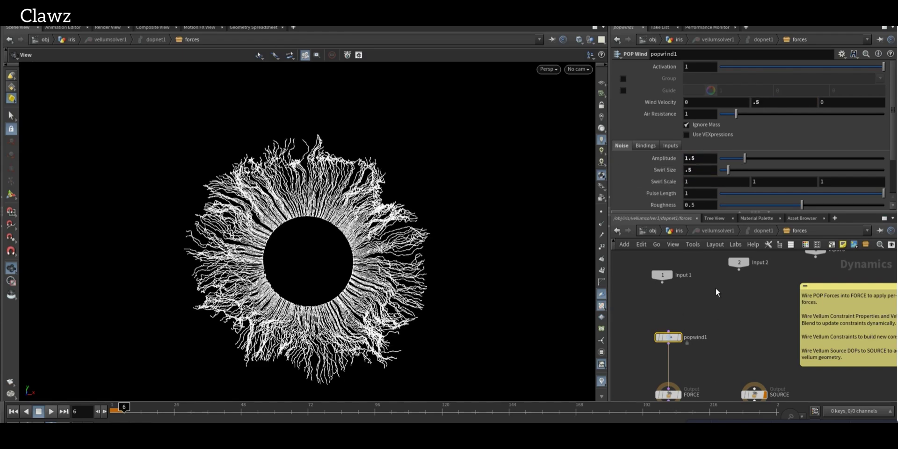
scroll(692, 293, "down", 3)
left_click(677, 230)
scroll(730, 318, "up", 3)
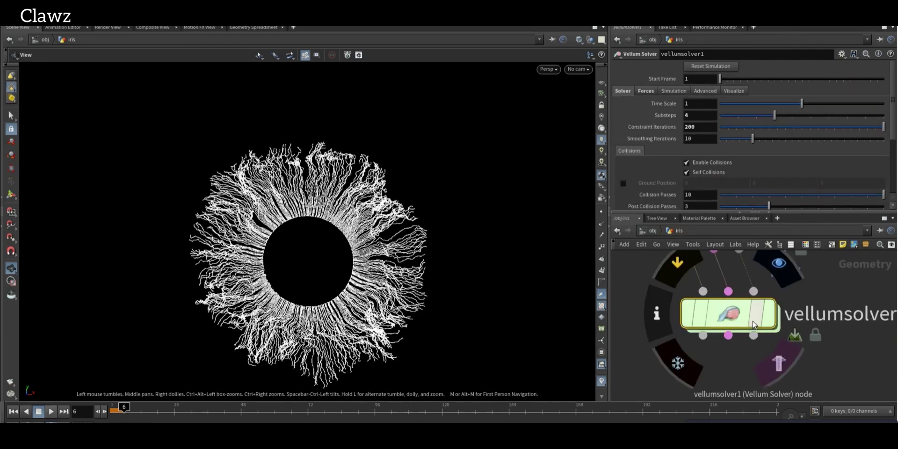
Run the hair simulation to frame 227 and name the null after vellumsolver1 'sim'
left_click(54, 412)
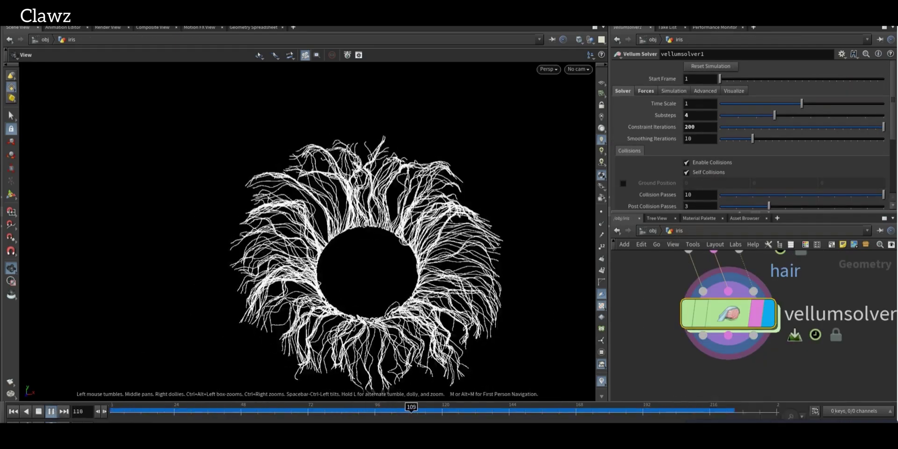
left_click(51, 411)
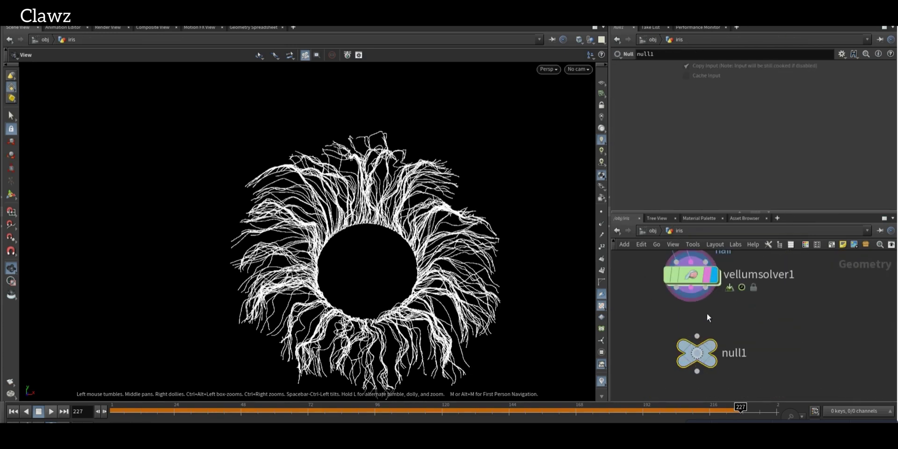
scroll(707, 311, "up", 3)
type("sim")
key("Return")
scroll(708, 384, "down", 5)
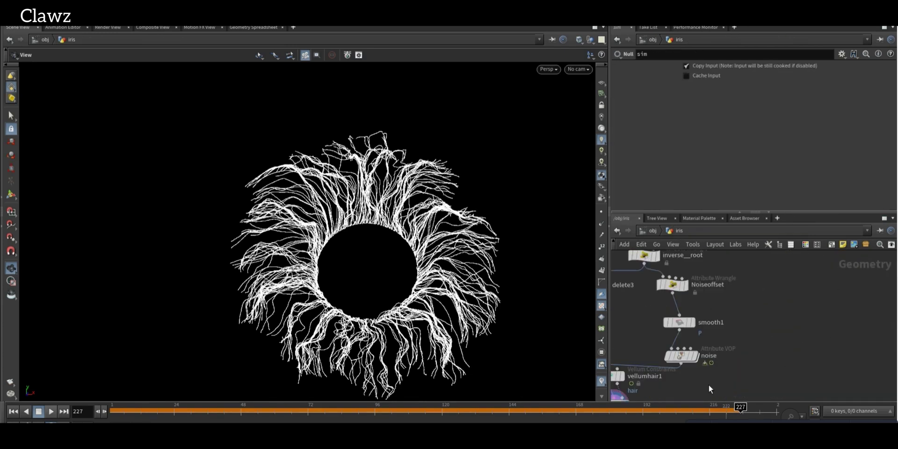
Add a second null node named mask_
left_click(740, 338)
scroll(753, 346, "up", 3)
type("mask_")
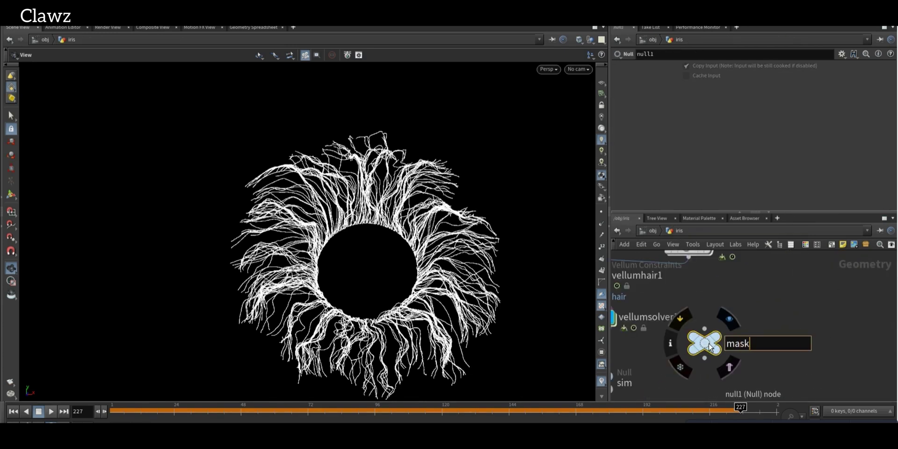
key("Return")
scroll(736, 361, "up", 3)
Add an Attribute Create node after Noiseoffset that creates a temperature attribute
middle_click_drag(732, 349, 689, 291)
left_click(698, 276)
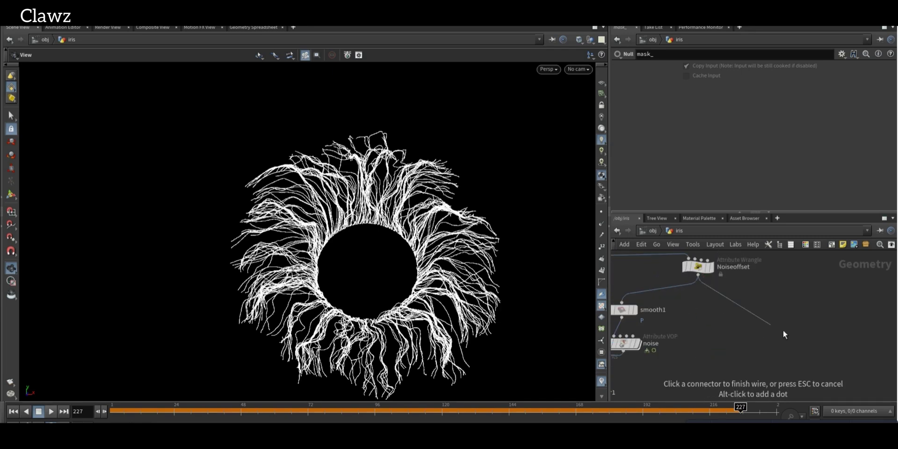
key("Tab")
type("attribcreate")
key("Return")
left_click(771, 303)
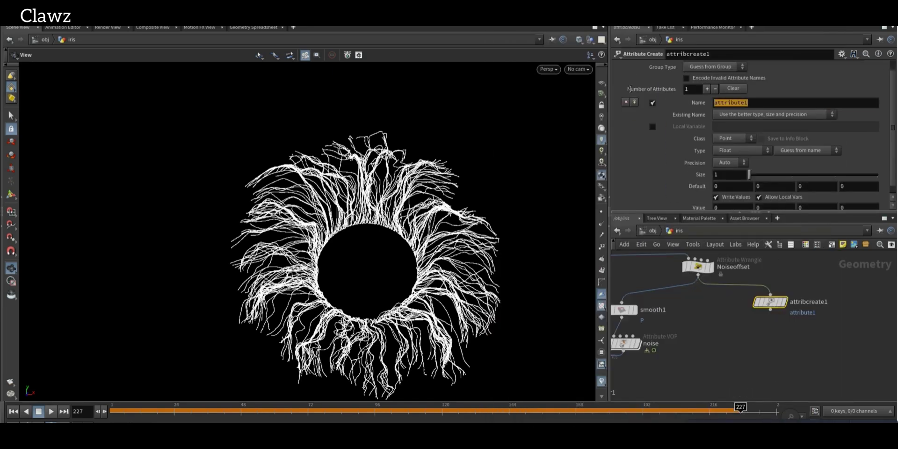
scroll(630, 89, "down", 1)
type("temperature")
key("Return")
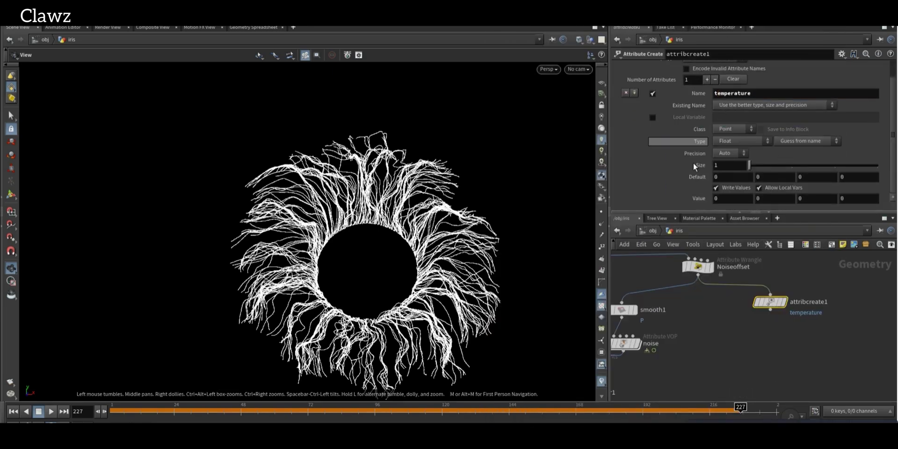
scroll(727, 283, "down", 1)
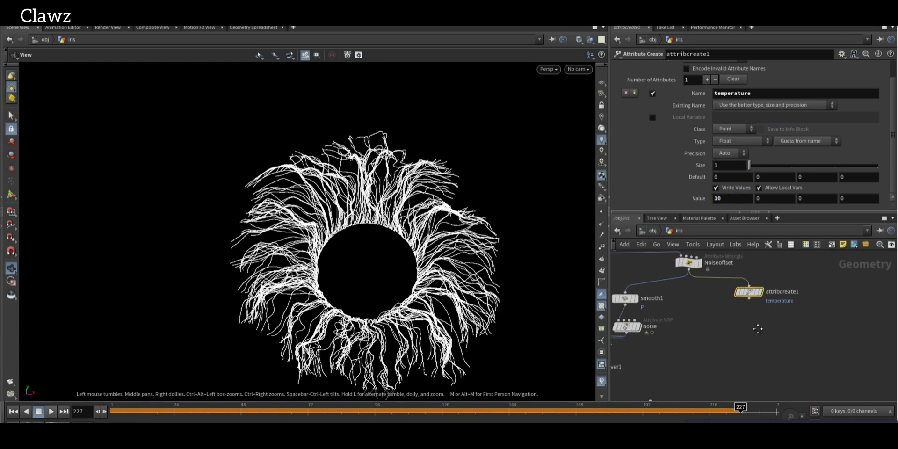
Append a Pyro Source Spread node below attribcreate1 and restrict attribcreate1 to the root group
key("Tab")
type("pyro source spread")
key("Return")
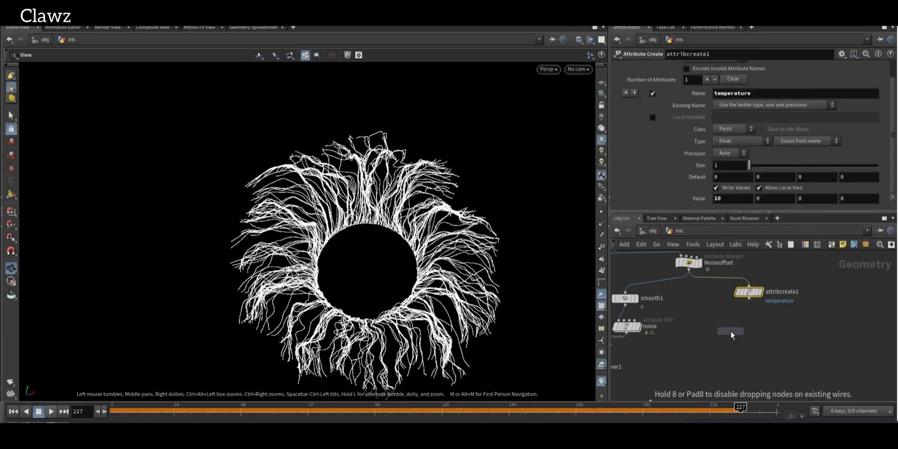
left_click(732, 369)
scroll(748, 323, "up", 2)
left_click(765, 307)
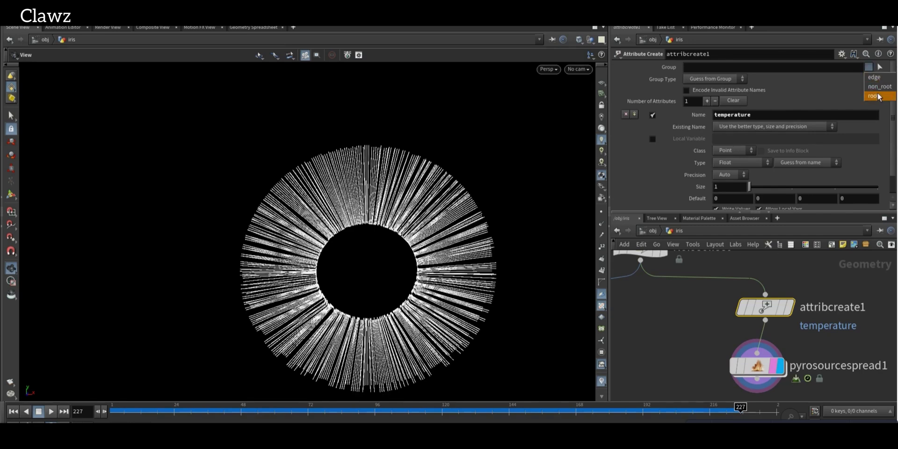
left_click(878, 96)
left_click(756, 365)
Visualize the temperature attribute on the Pyro Source Spread node and start playback
left_click(13, 411)
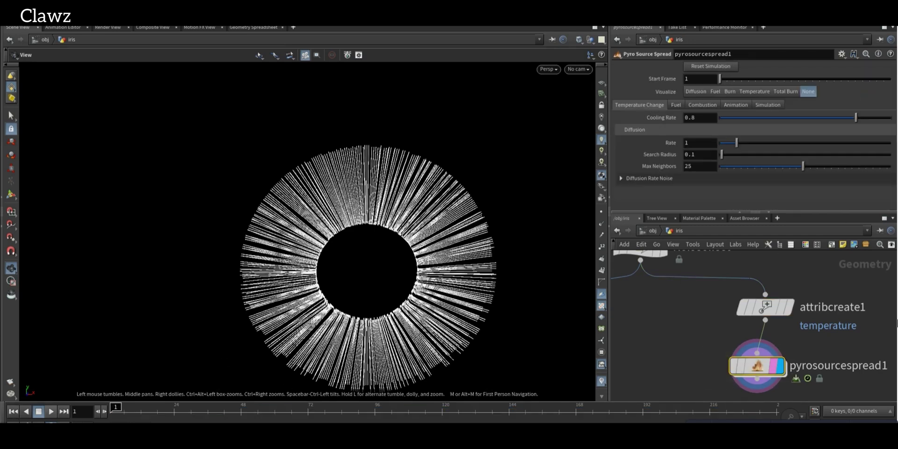
scroll(694, 284, "down", 3)
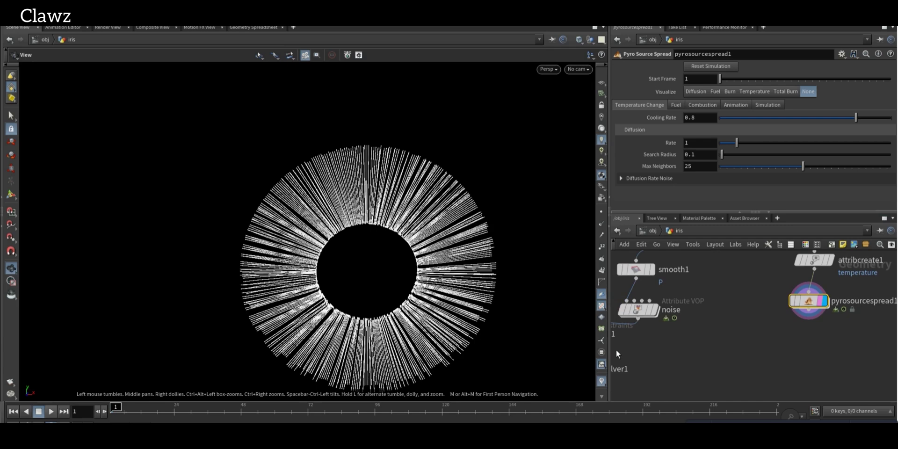
scroll(650, 331, "down", 2)
mouse_move(692, 318)
middle_mouse_down()
mouse_move(787, 287)
mouse_move(792, 303)
middle_mouse_up()
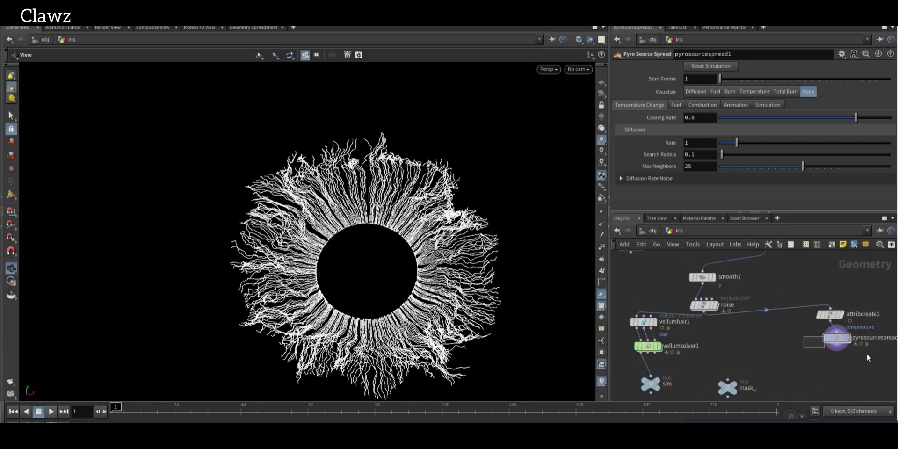
left_click(814, 335)
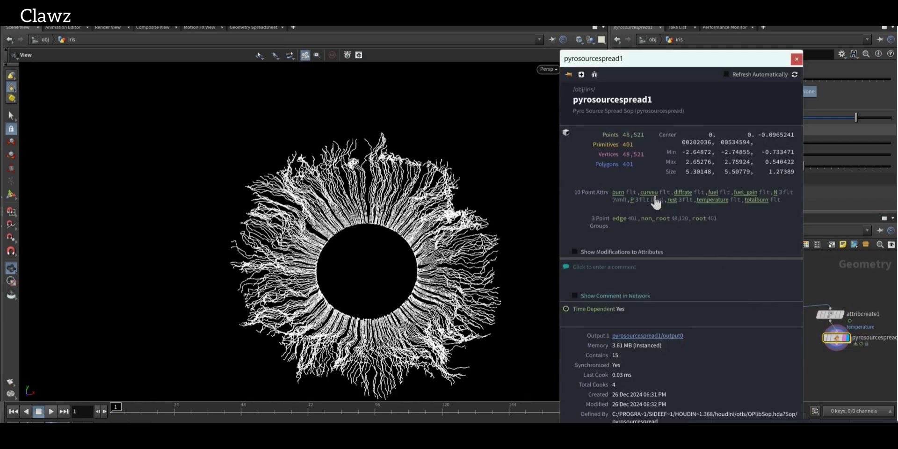
left_click(712, 200)
left_click(795, 59)
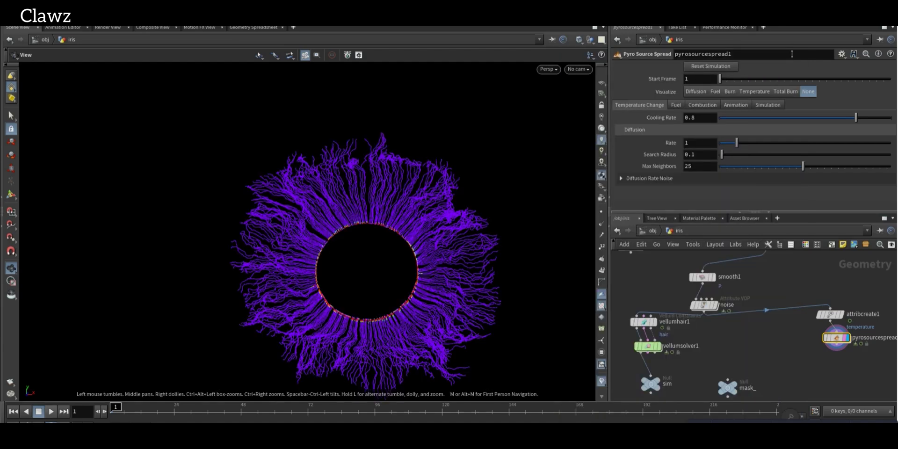
left_click(51, 411)
Set the spread's Cooling Rate to .1, Search Radius to 5 and Max Neighbors to 50
double_click(700, 118)
type(".1")
key("Return")
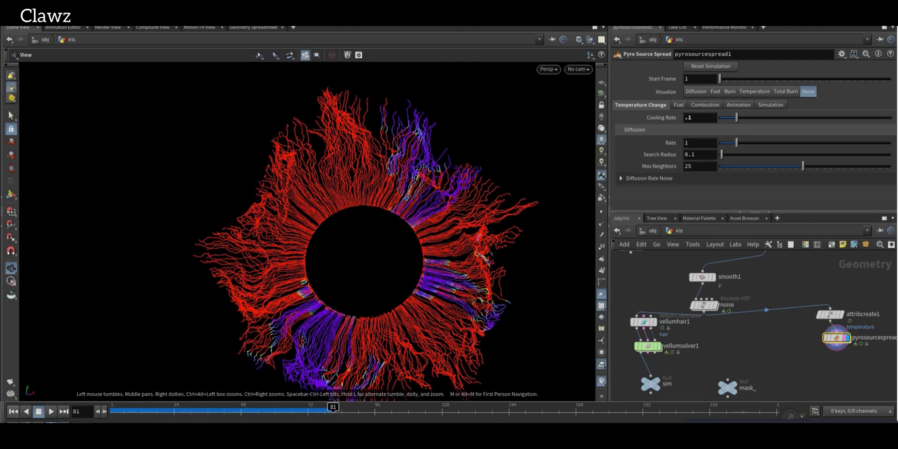
double_click(700, 154)
type("5")
key("Return")
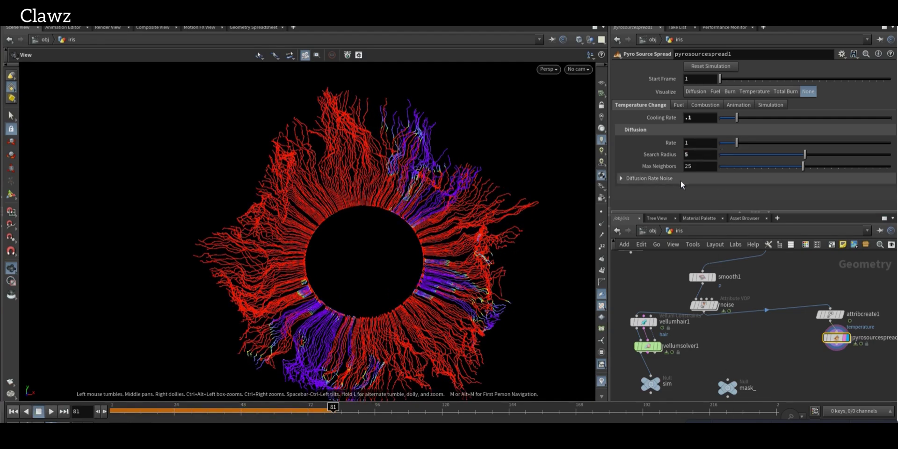
double_click(697, 166)
type("50")
key("Return")
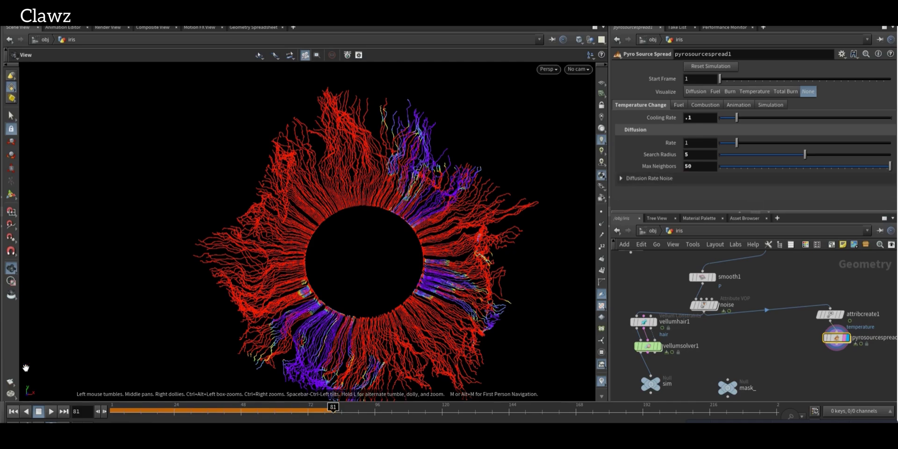
Rewind and replay the simulation to watch the red temperature spread across every strand
left_click(13, 413)
left_click(50, 412)
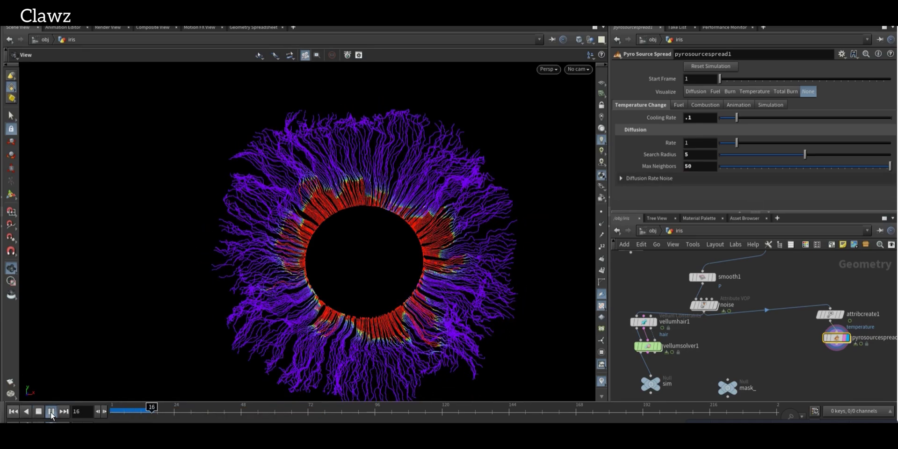
left_click(51, 411)
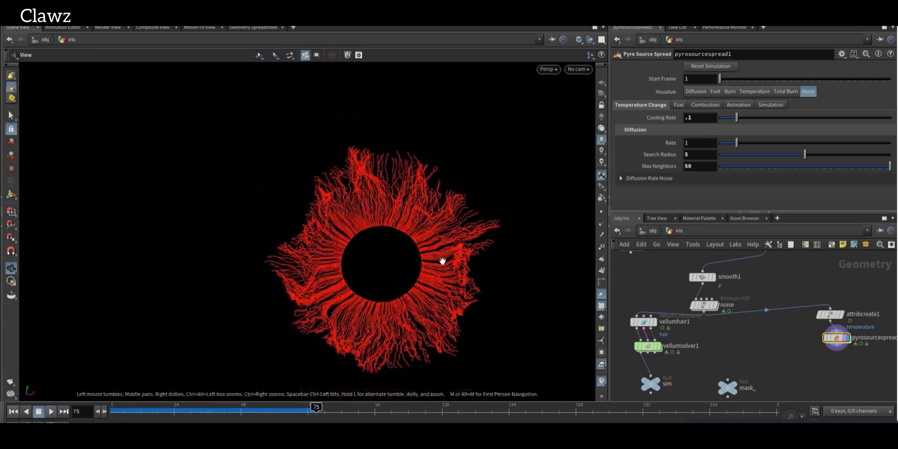
middle_click_drag(778, 353, 762, 337)
scroll(762, 337, "up", 3)
Add a Color node using Ramp from Attribute driven by the temperature attribute
key("Tab")
type("color")
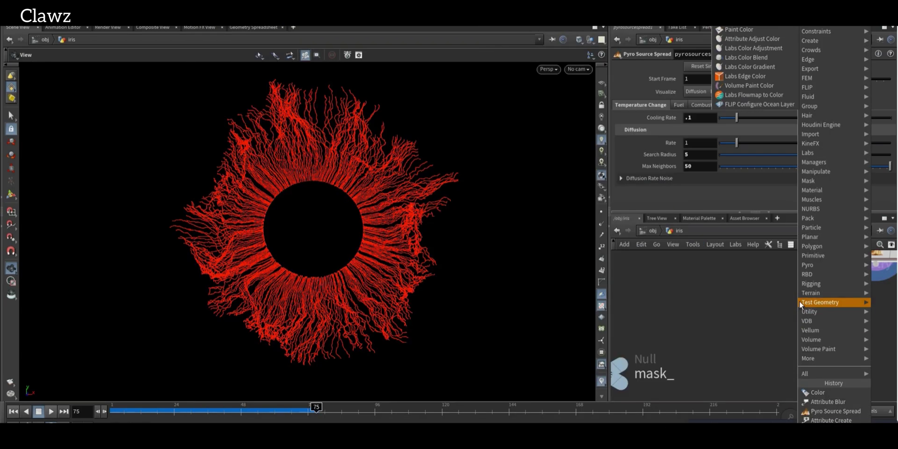
key("Return")
left_click(818, 308)
scroll(823, 321, "up", 2)
middle_click(819, 320)
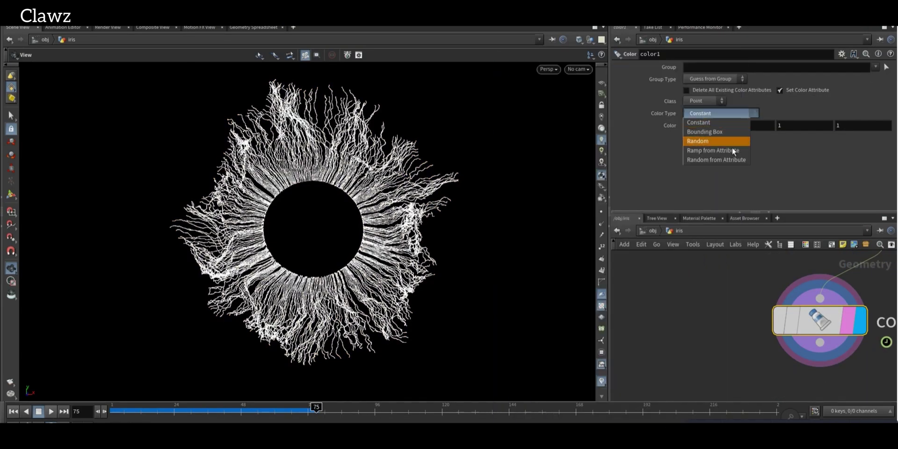
left_click(733, 150)
left_click(885, 125)
left_click(871, 210)
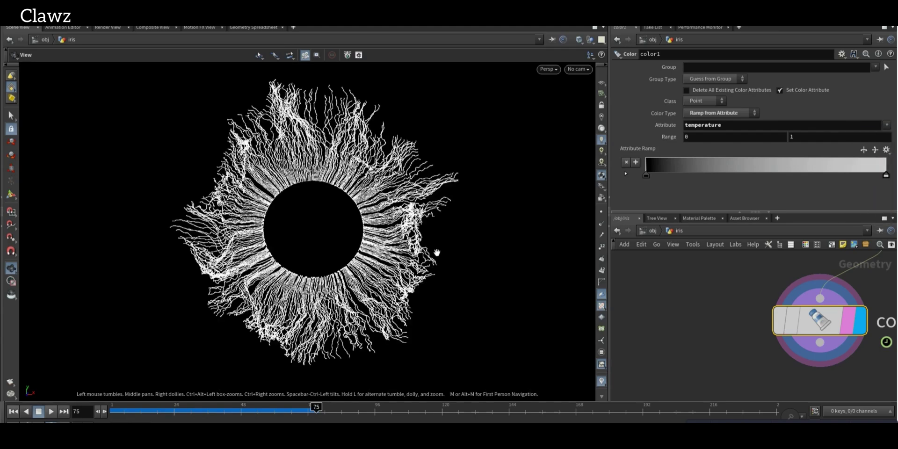
left_click(113, 405)
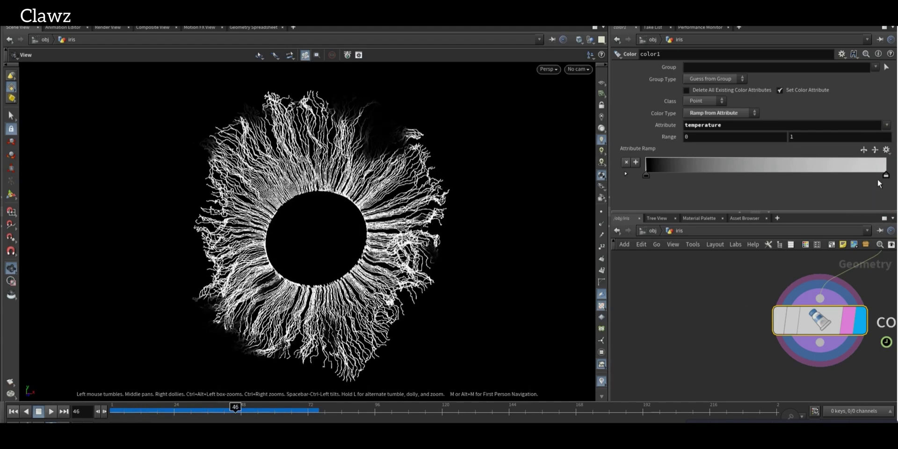
Reposition the ramp keys, make the right end black, and widen the bright part
left_click_drag(885, 175, 760, 176)
left_click_drag(823, 175, 886, 176)
left_click_drag(760, 175, 779, 176)
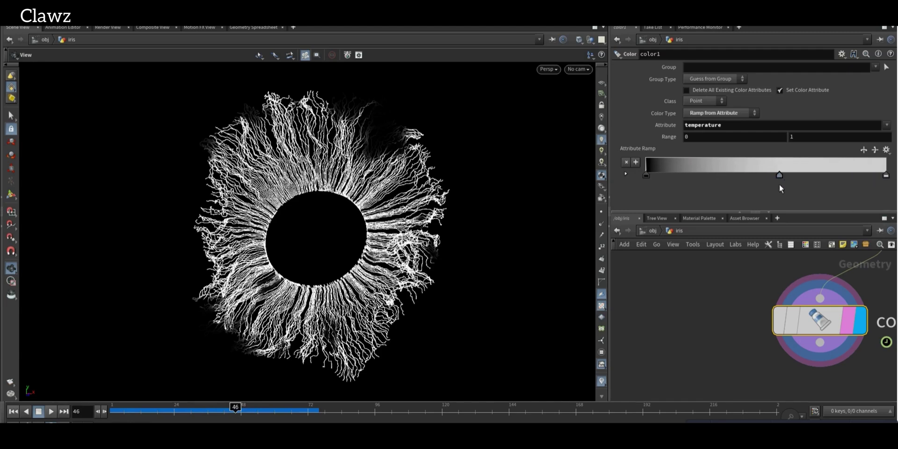
left_click(886, 175)
left_click(705, 150)
left_click(722, 155)
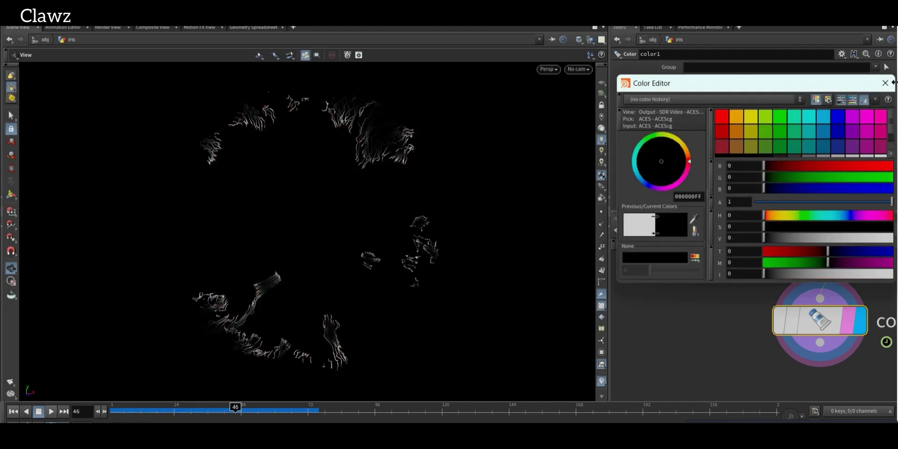
left_click(13, 411)
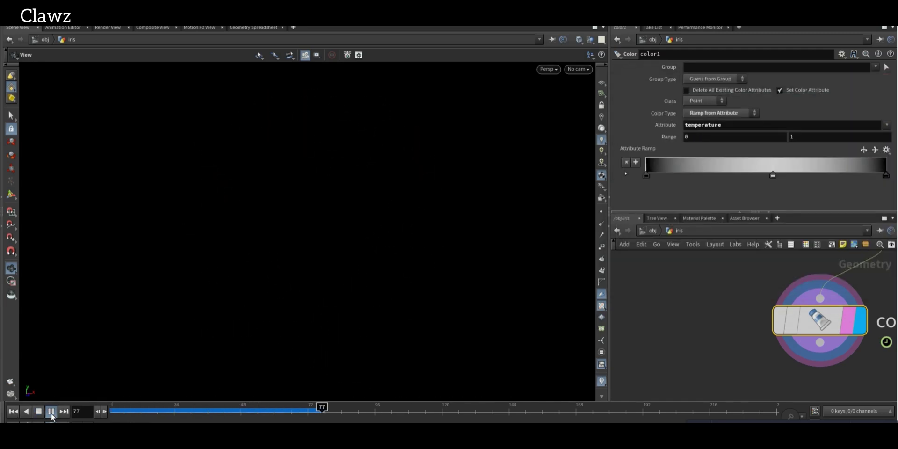
left_click(121, 408)
left_click_drag(773, 175, 658, 174)
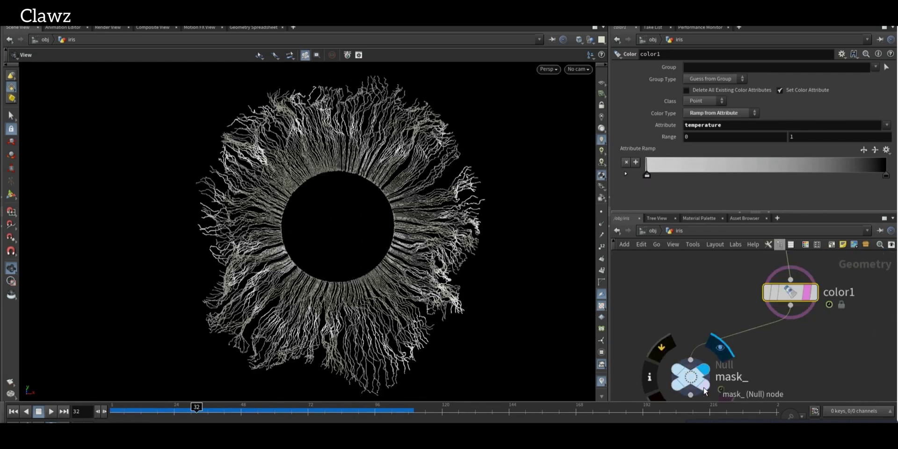
Insert an Attribute Blur after color1 that blurs Cd over 100 iterations
key("Tab")
key("Return")
left_click(744, 346)
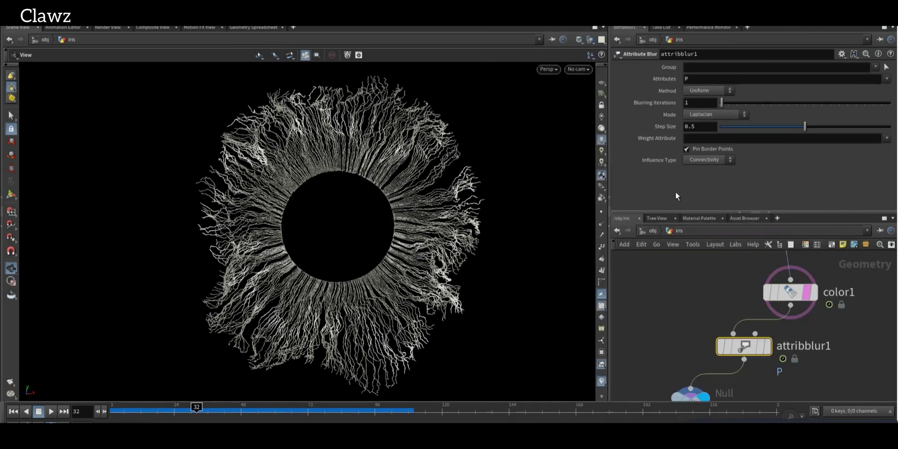
double_click(716, 79)
type("Cd")
key("Return")
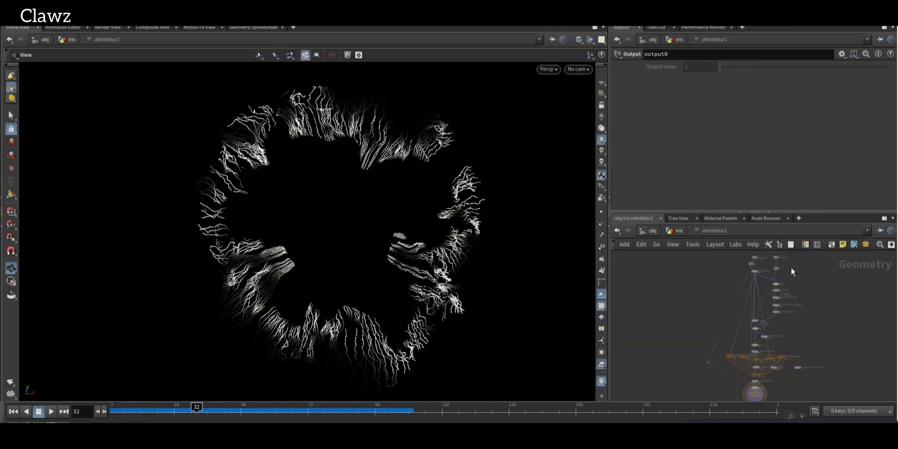
scroll(769, 353, "up", 2)
left_click(767, 346)
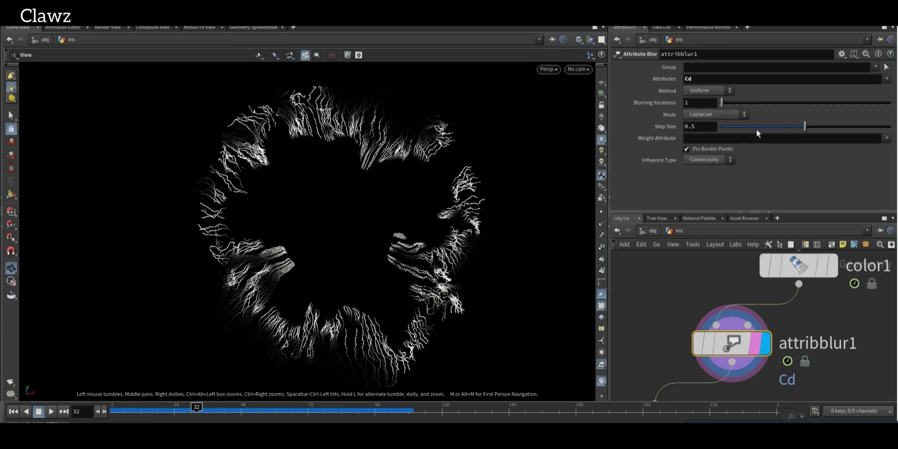
left_click_drag(822, 104, 890, 103)
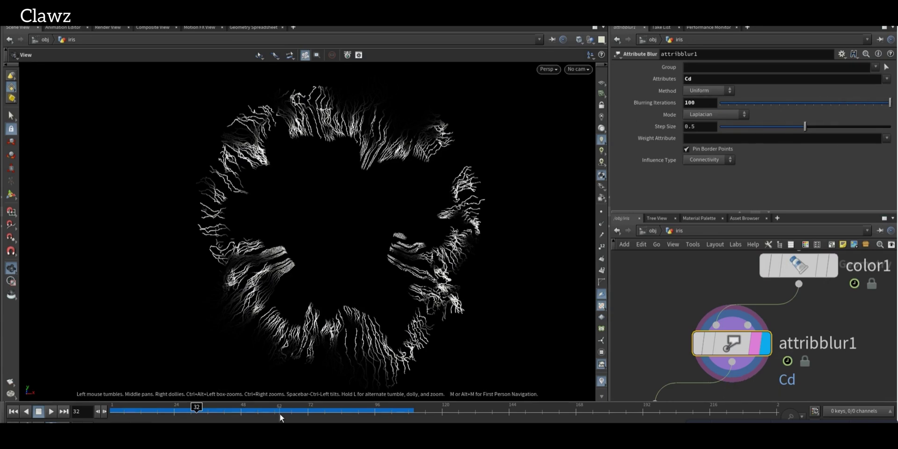
left_click_drag(281, 410, 243, 409)
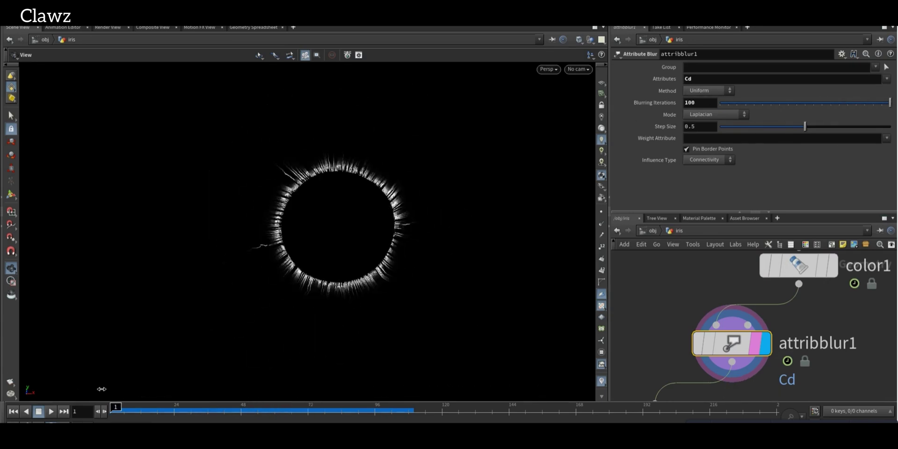
Add a new Attribute Wrangle wired from the sim null's output
middle_click_drag(814, 271, 883, 225)
middle_click_drag(701, 299, 857, 275)
left_click_drag(655, 266, 695, 322)
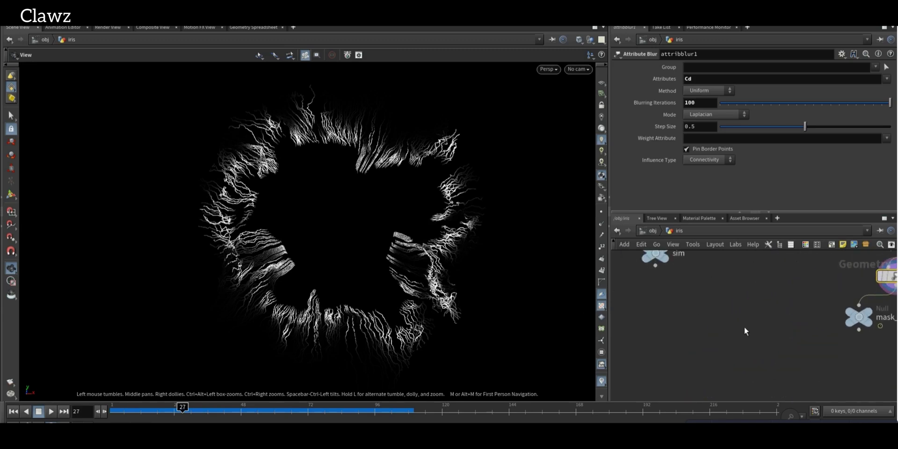
left_click(697, 329)
left_click(736, 321)
left_click(749, 349)
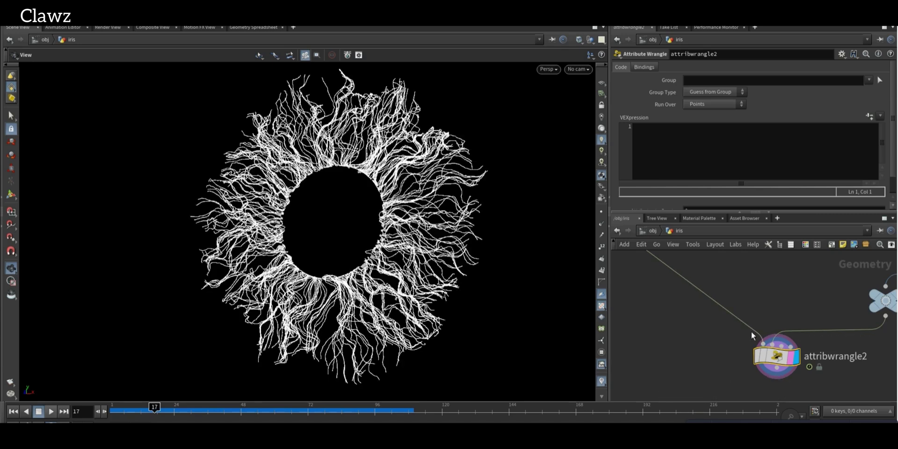
Rename the wrangle node to lerp
scroll(692, 327, "down", 3)
key("l")
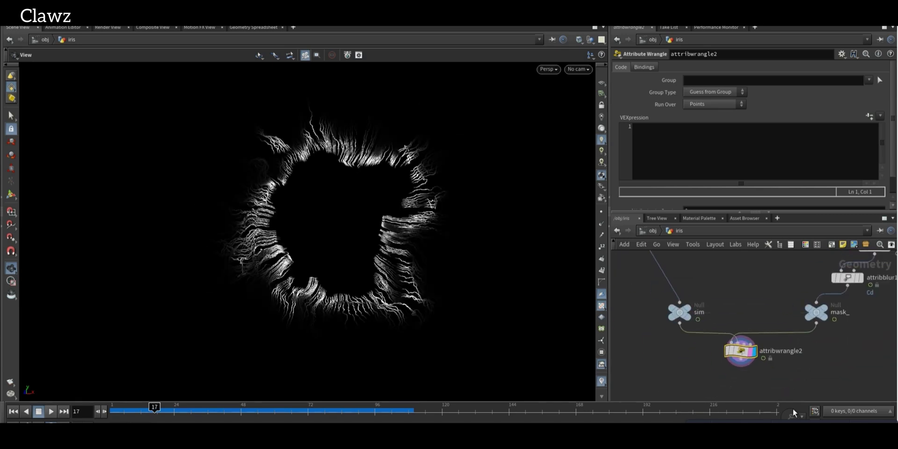
scroll(729, 323, "up", 2)
type("lerp")
key("Return")
Store @P as pos, read the second input with point(), and lerp @P toward it by value
type("vector pos ")
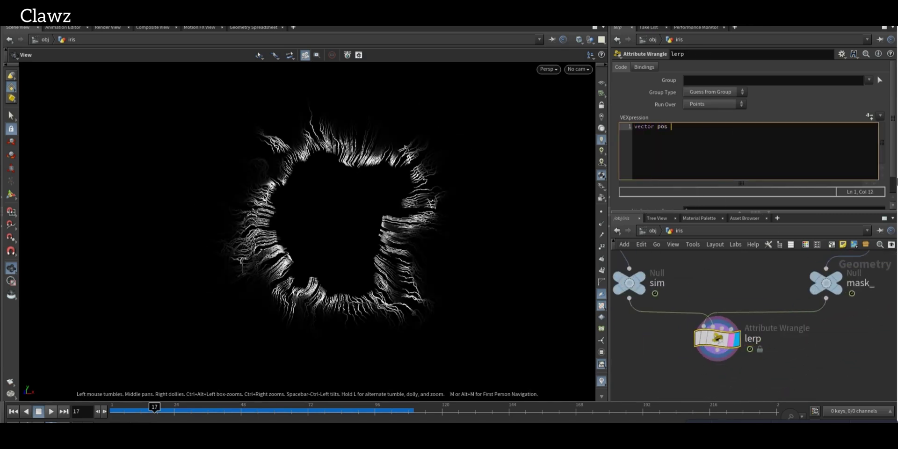
type("= @P")
key("Return")
type("vector")
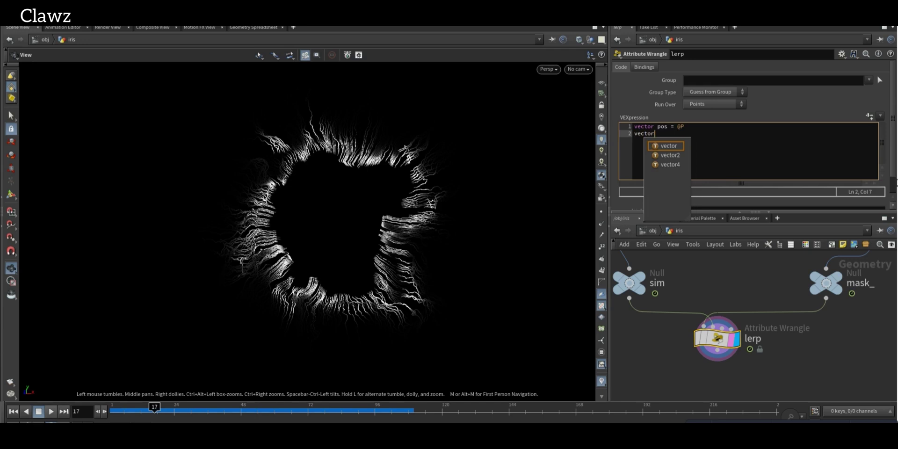
type(" update =")
type("point(1,\"P\",@ptnum);")
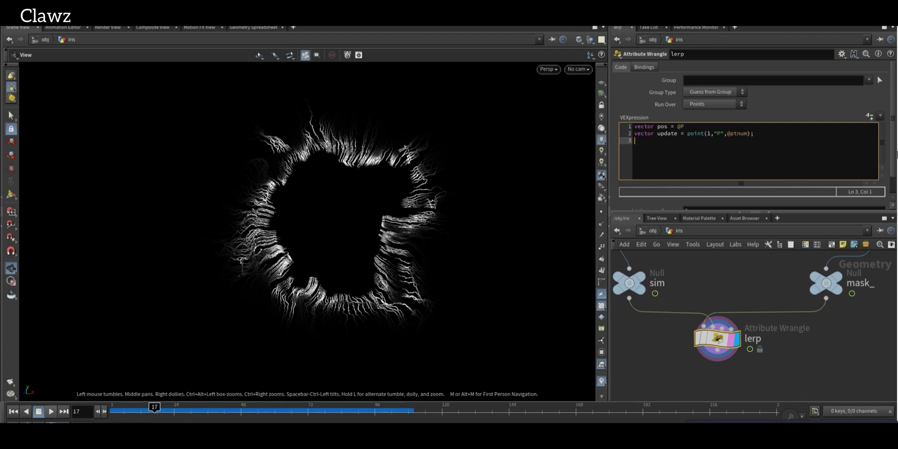
key("Return")
type("vector ")
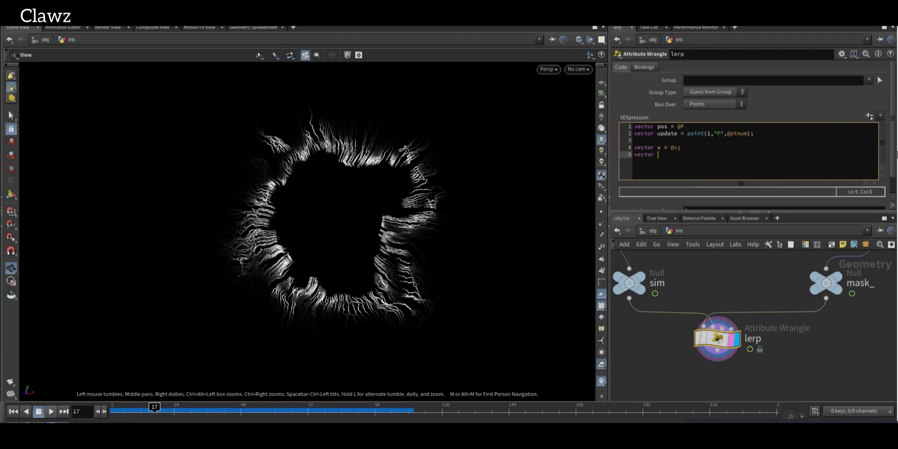
type("updatev = point(1.\"v\",@ptnum")
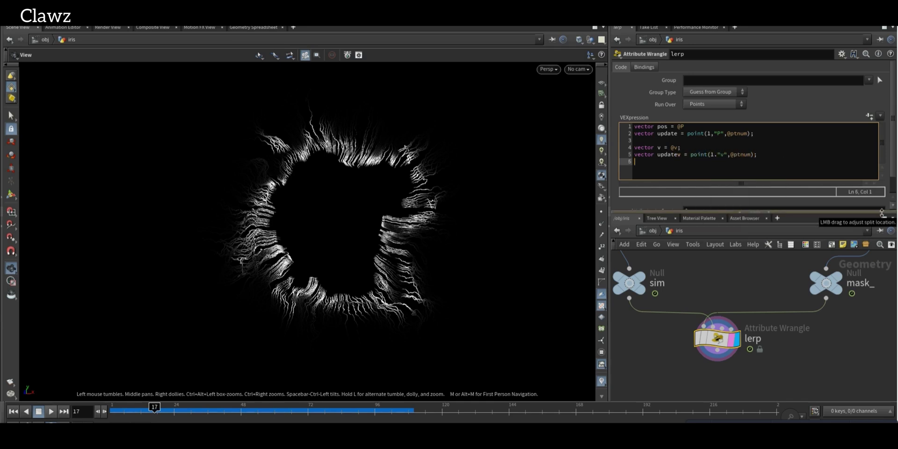
type("float value = @Cd.x")
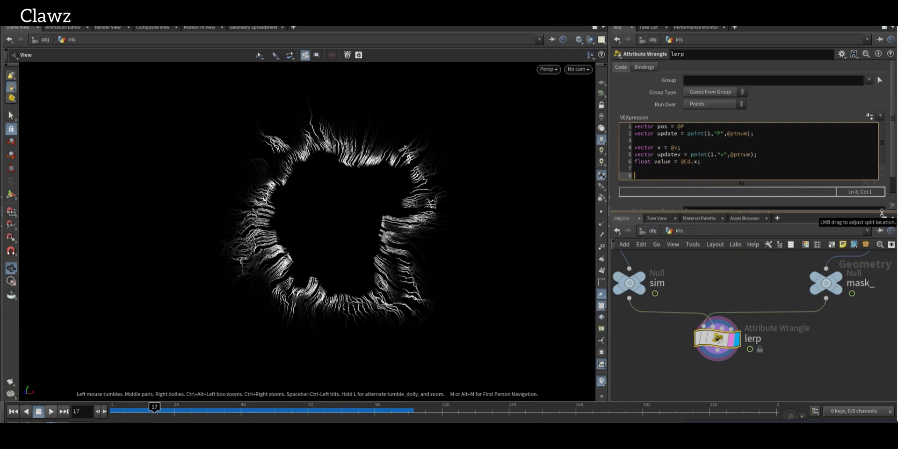
type("@P = le")
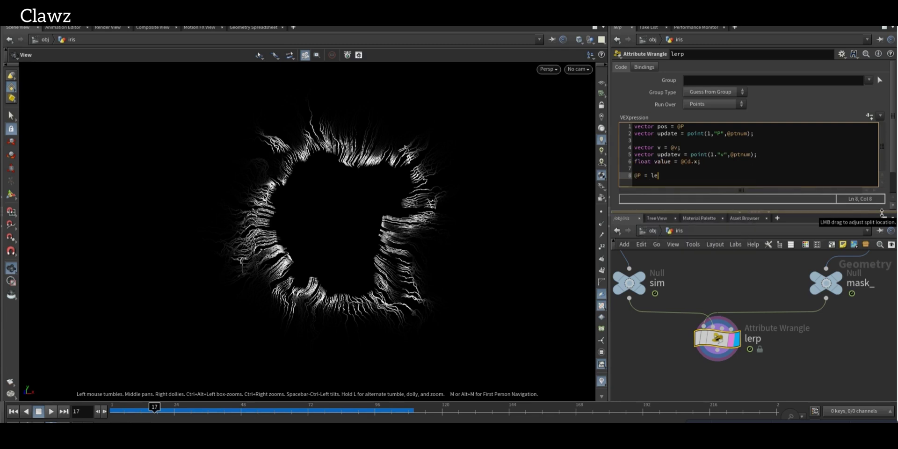
type("rp ")
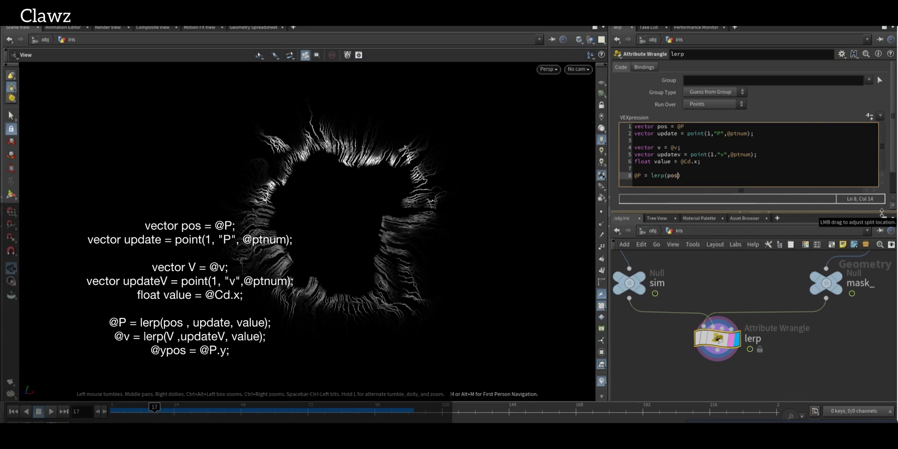
type("pos, update,value);")
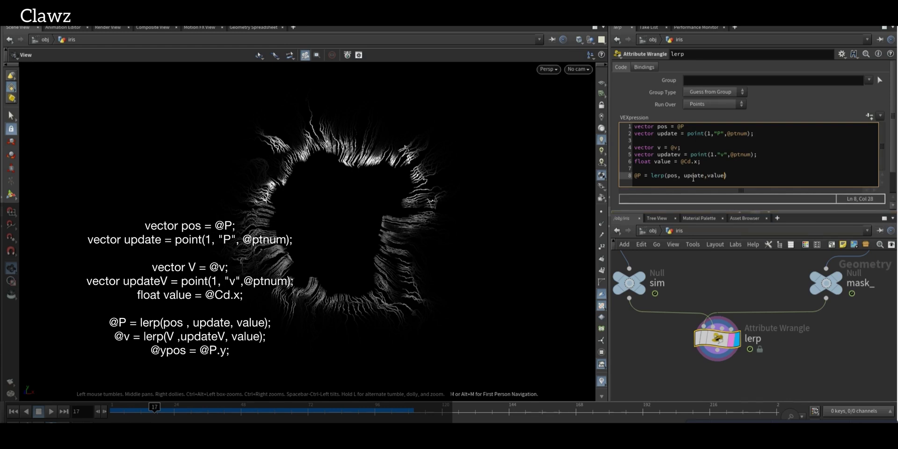
key("Return")
type("@v = lerp ")
type("pos")
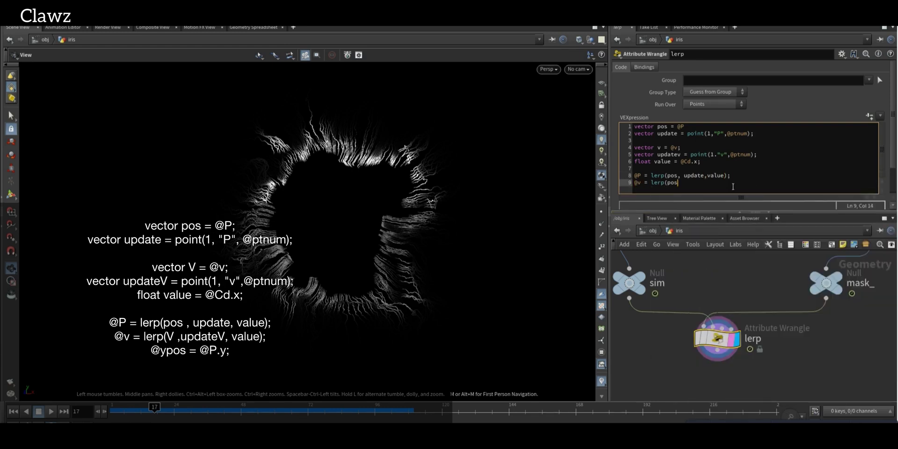
key("BackSpace")
key("BackSpace")
key("BackSpace")
type("v, updatev , value);")
key("Return")
type("@")
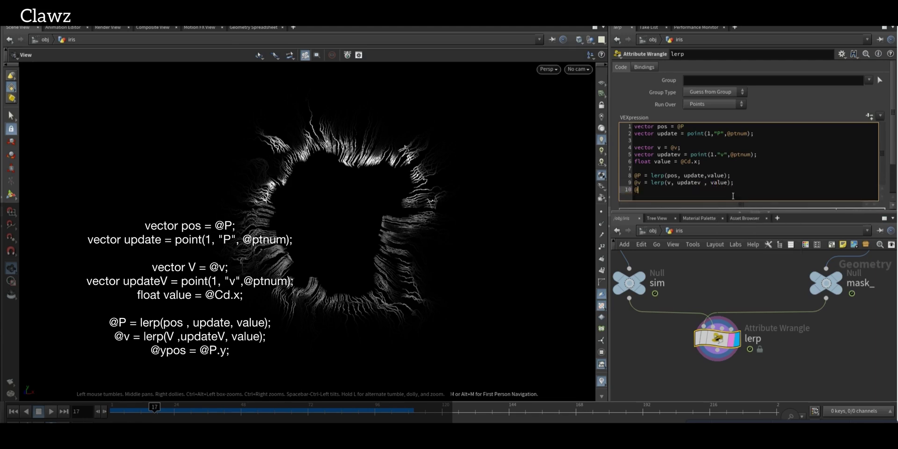
type("ypos")
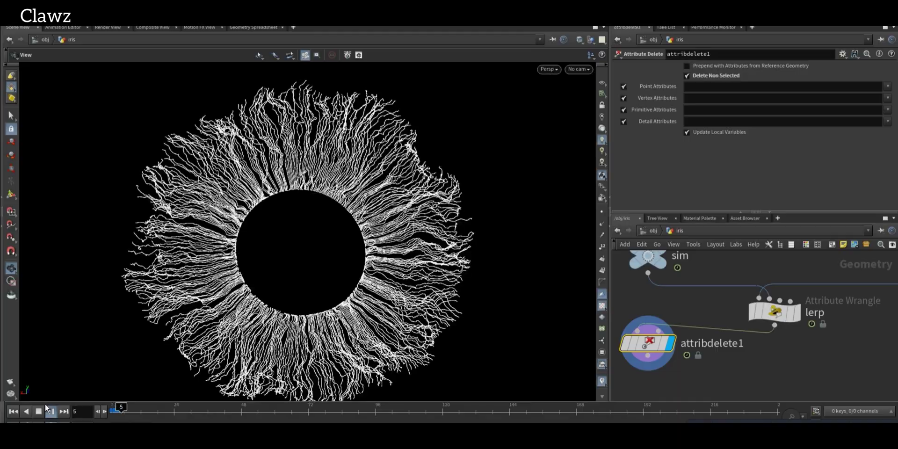
Preview the blend playback, then add a PolyWire node under attribdelete1
left_click(50, 411)
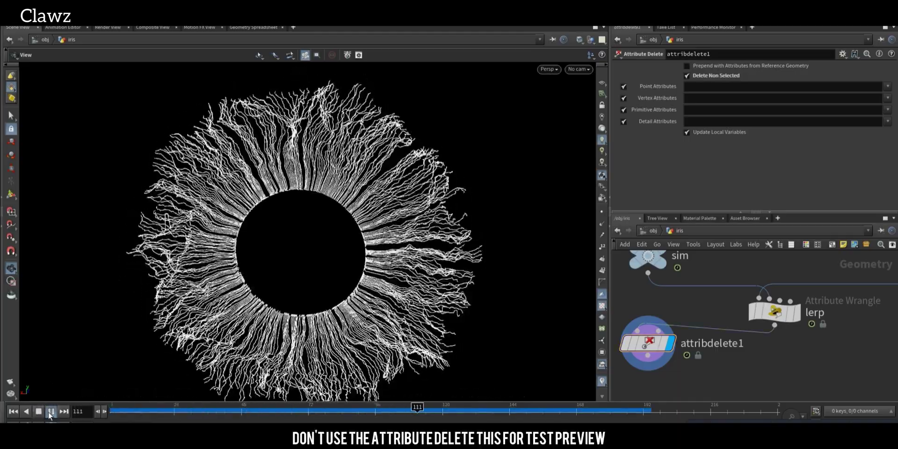
left_click(38, 412)
middle_click_drag(613, 389, 719, 338)
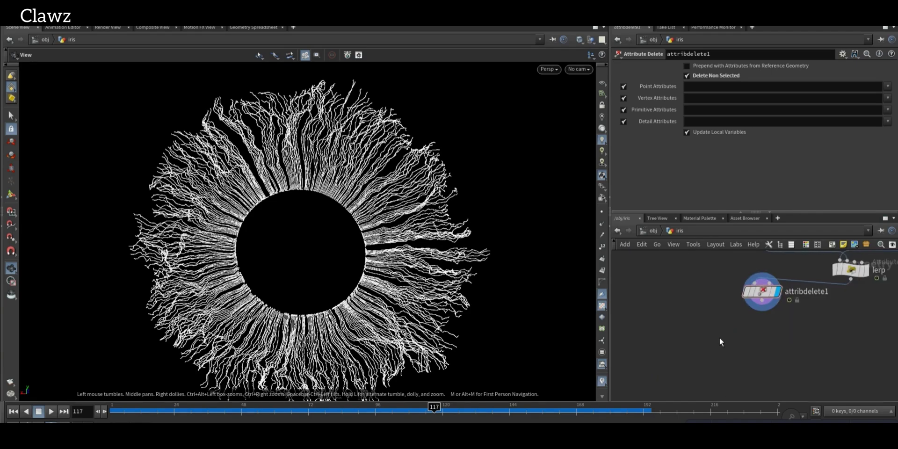
key("Tab")
type("polywire")
key("Return")
left_click(717, 354)
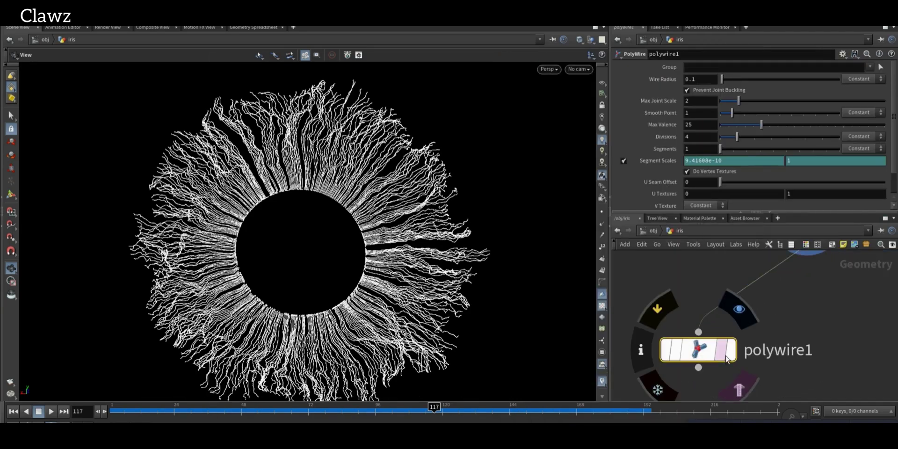
Set the PolyWire Wire Radius to 0.01
key("BackSpace")
type("05")
key("Return")
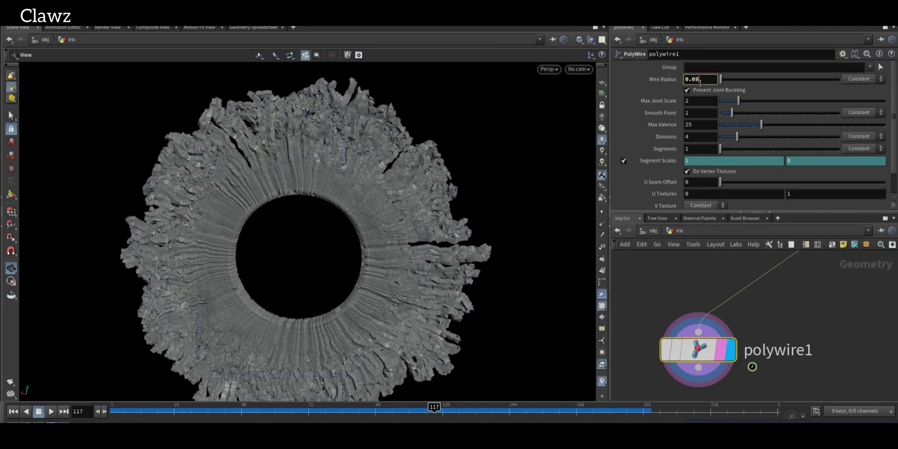
key("BackSpace")
type("1")
key("Return")
Return to frame 41, check line1's settings, and insert an Attribute Wrangle above polywire1
scroll(326, 310, "up", 5)
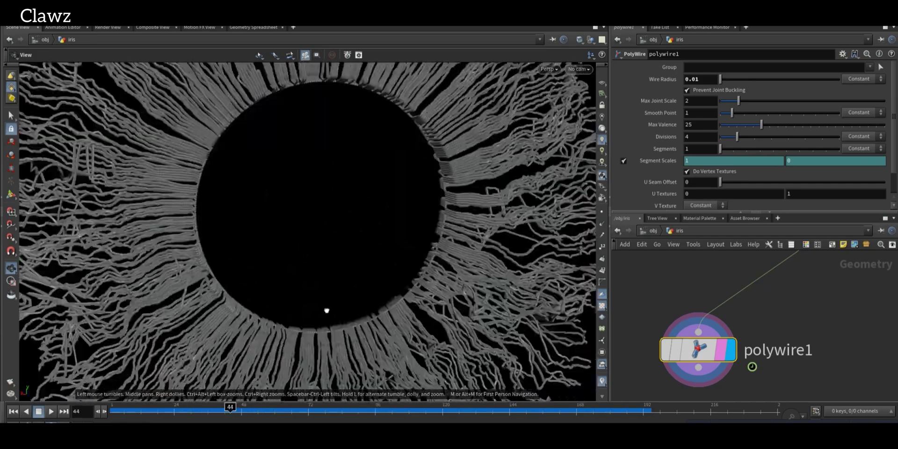
scroll(327, 310, "down", 4)
scroll(299, 307, "up", 2)
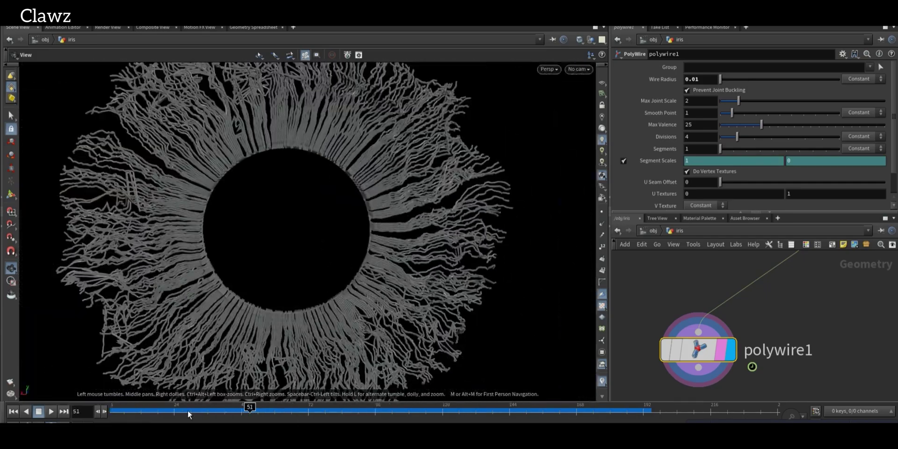
left_click(189, 414)
scroll(679, 339, "down", 3)
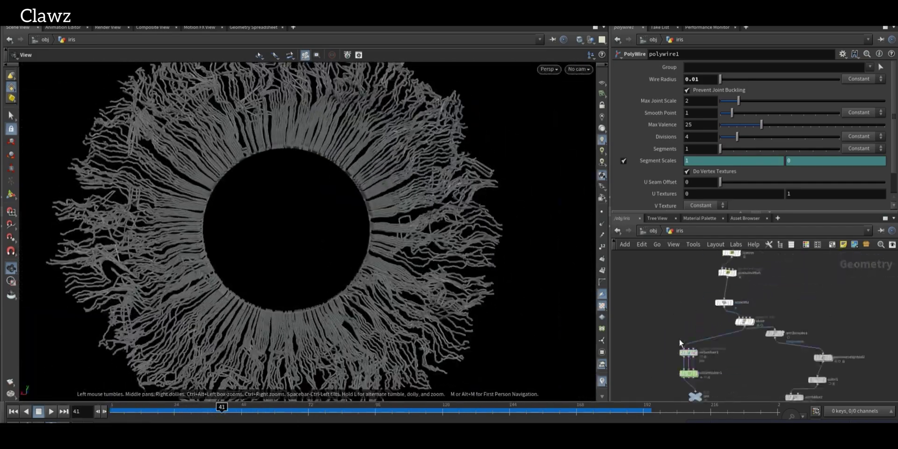
left_click(661, 292)
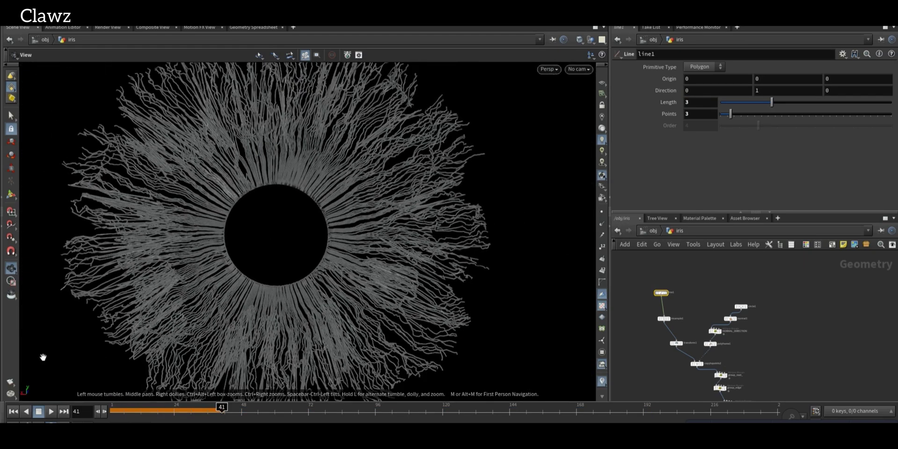
scroll(753, 346, "up", 5)
key("Tab")
type("attwr")
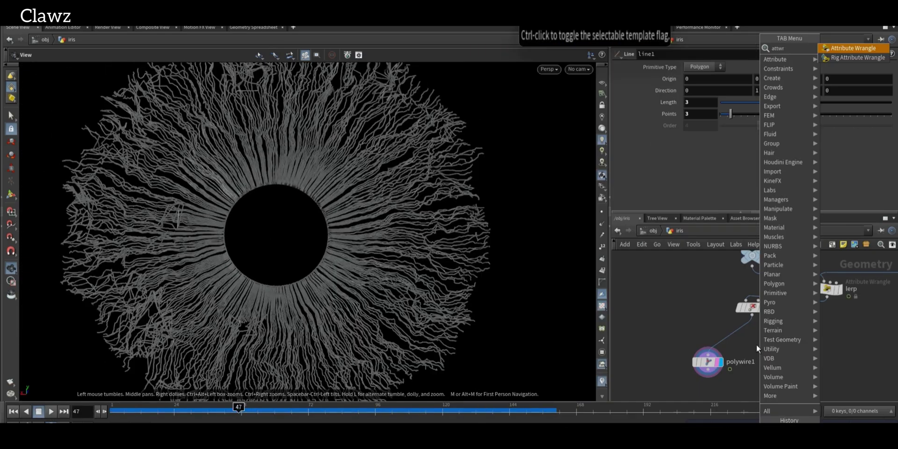
key("Return")
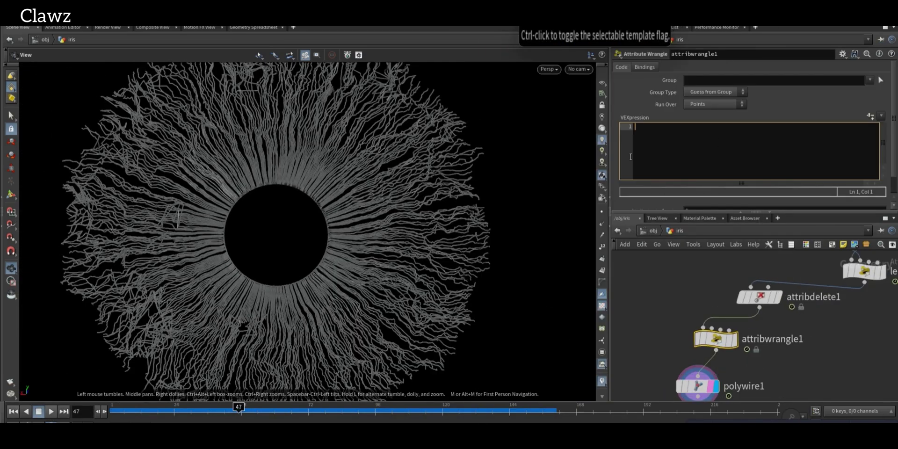
Rename the wrangle to width and set polywire1's Wire Radius to $WIDTH
key("F2")
type("width")
key("Return")
left_click(722, 373)
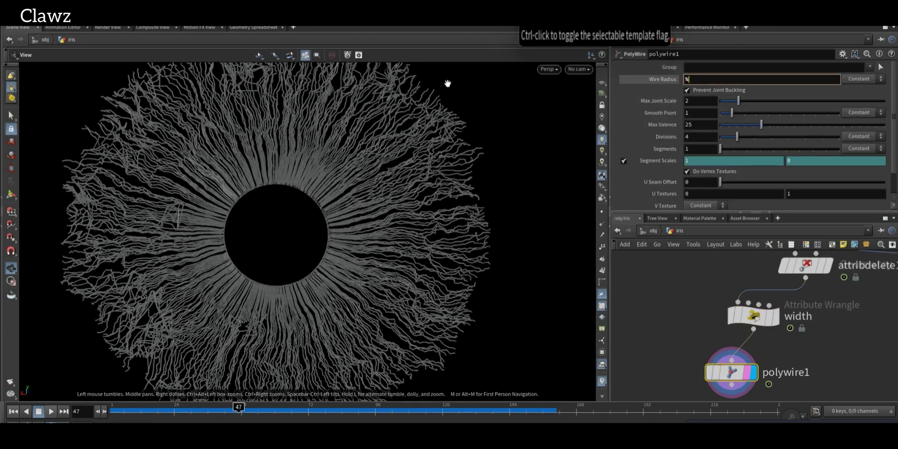
type("$WID")
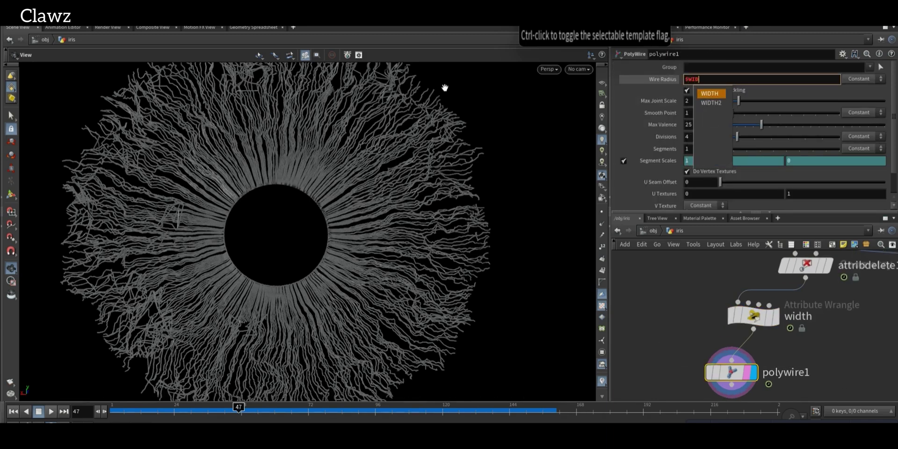
key("Tab")
key("Return")
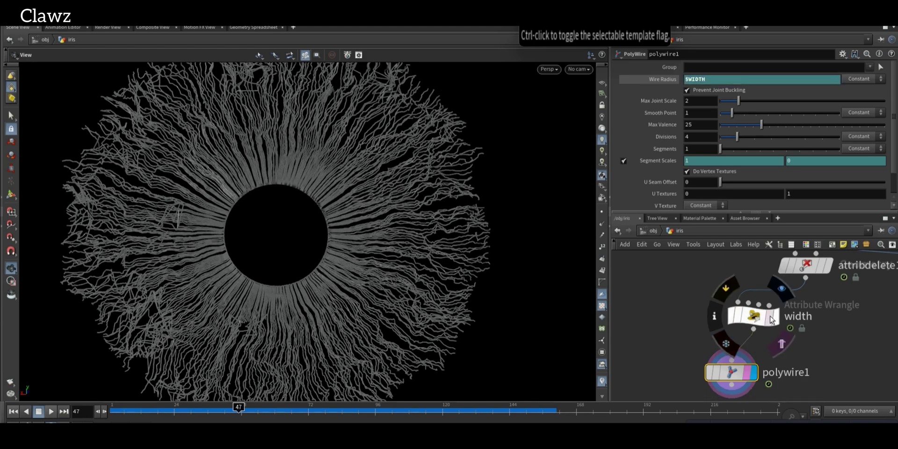
Start the width wrangle's VEX with f@width = ch("")
left_click(775, 316)
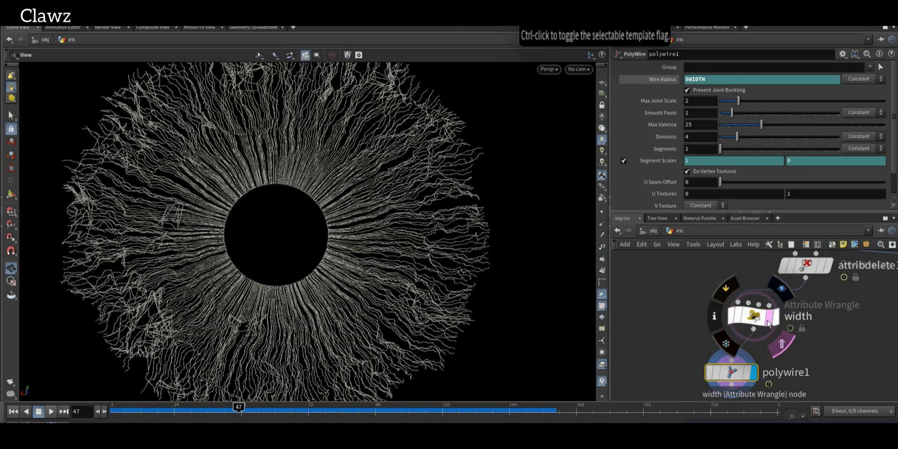
left_click(751, 316)
left_click(713, 154)
type("f@width =")
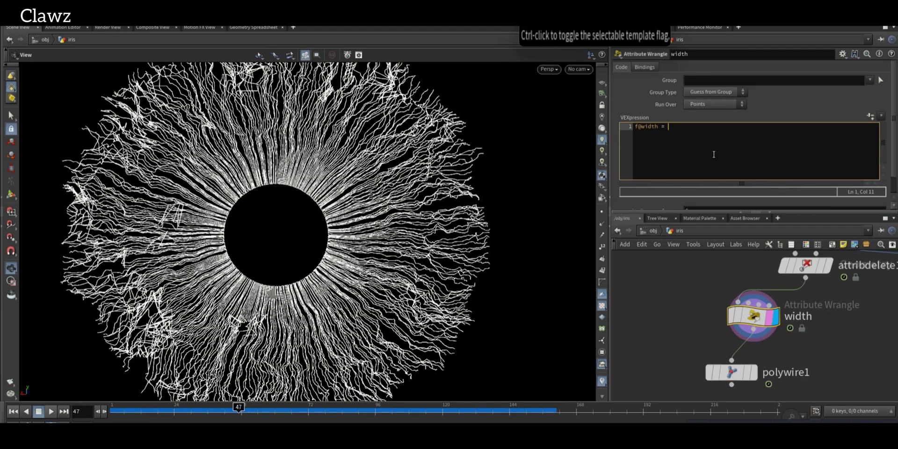
type(" ch(\"\")")
key("Left")
type("\"\"")
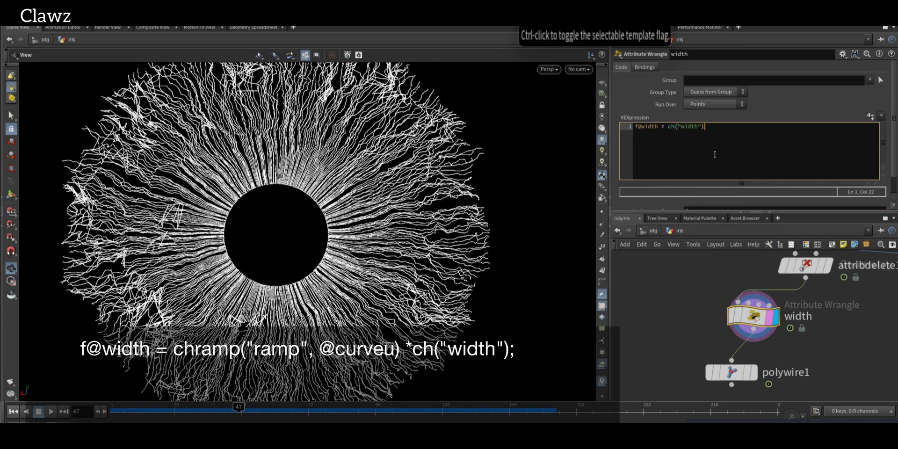
Create the Width spare parameter and set its value to .05
left_click(753, 373)
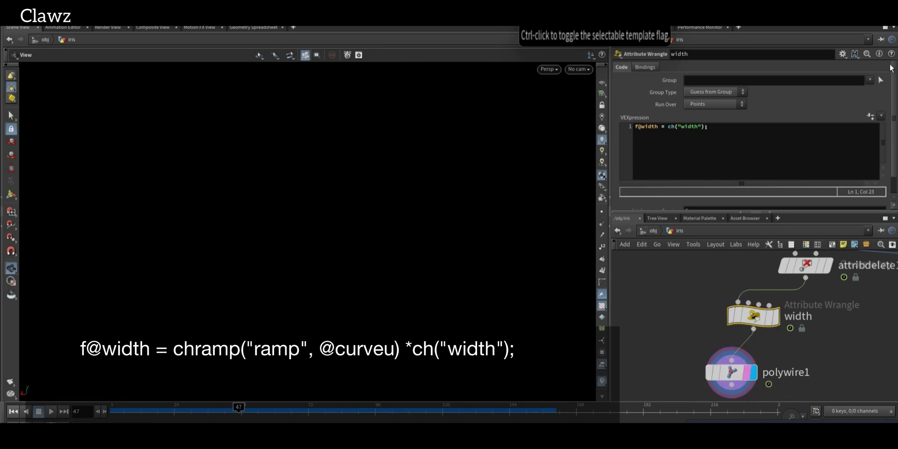
left_click(870, 117)
left_click_drag(743, 201, 720, 212)
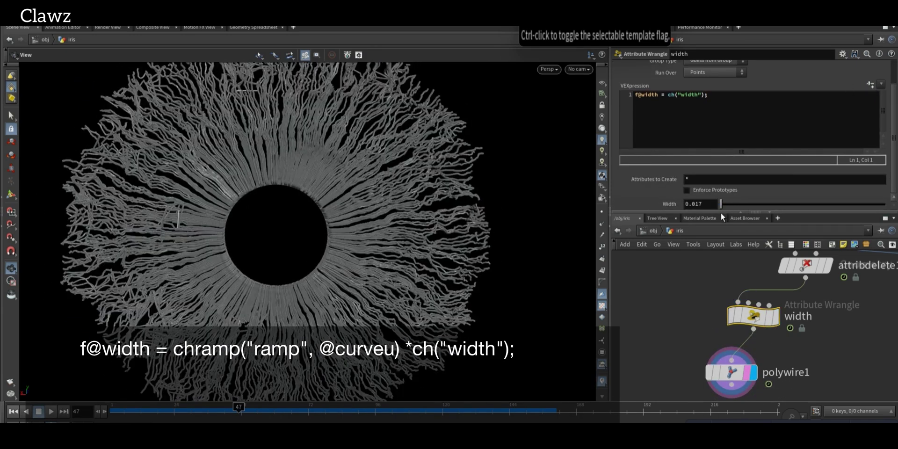
left_click(701, 204)
type(".1")
key("Return")
type(".05")
key("Return")
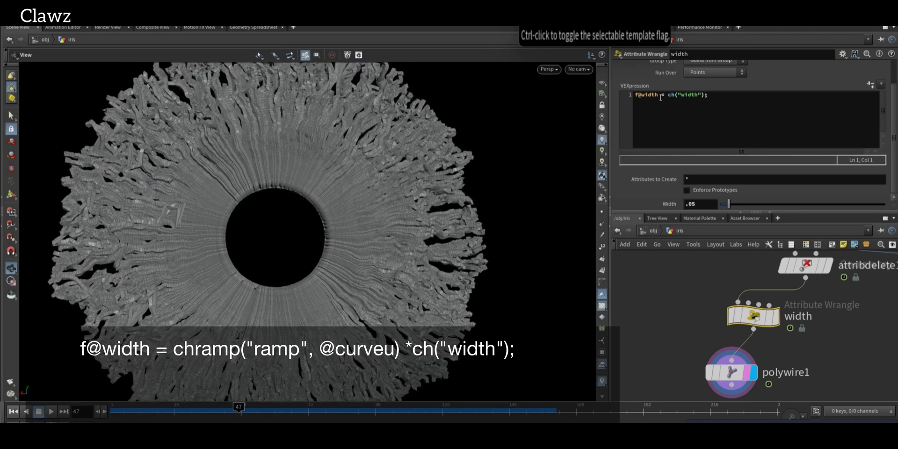
type("chramp")
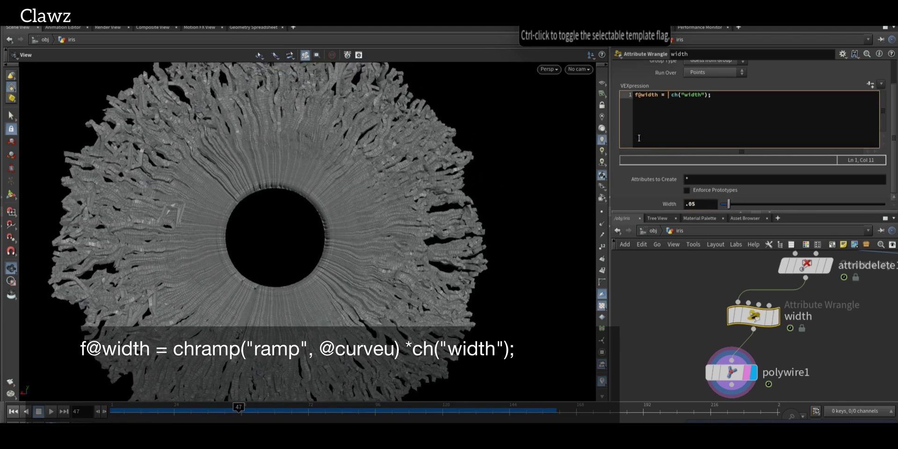
type("()")
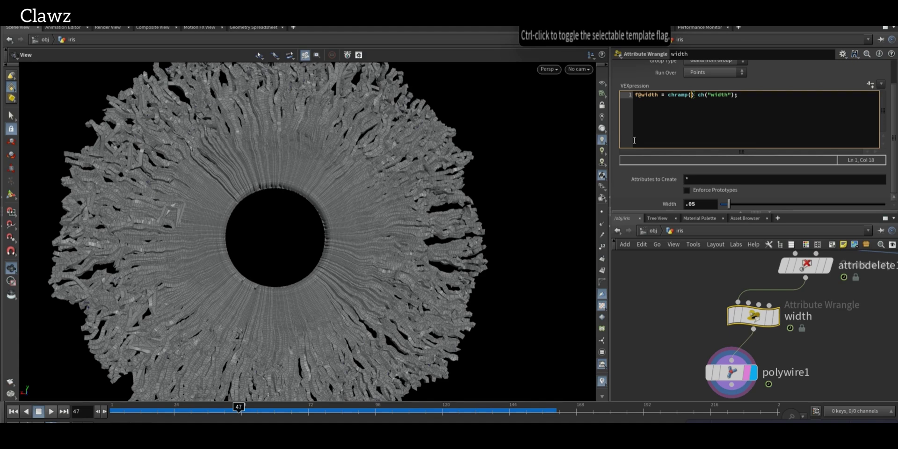
type("ramp, \"@curveu")
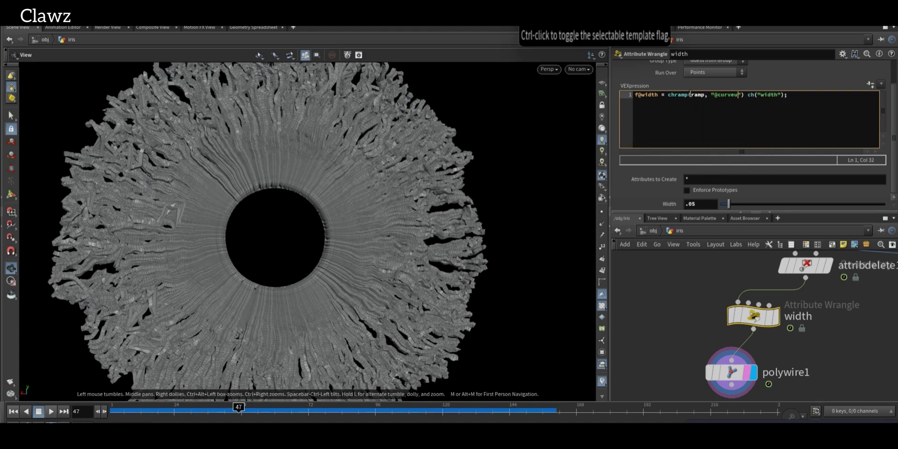
left_click(715, 95)
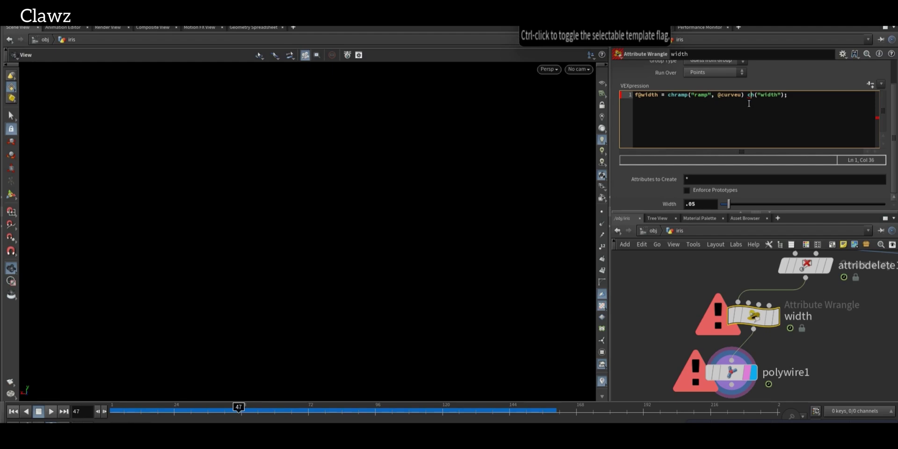
type("*")
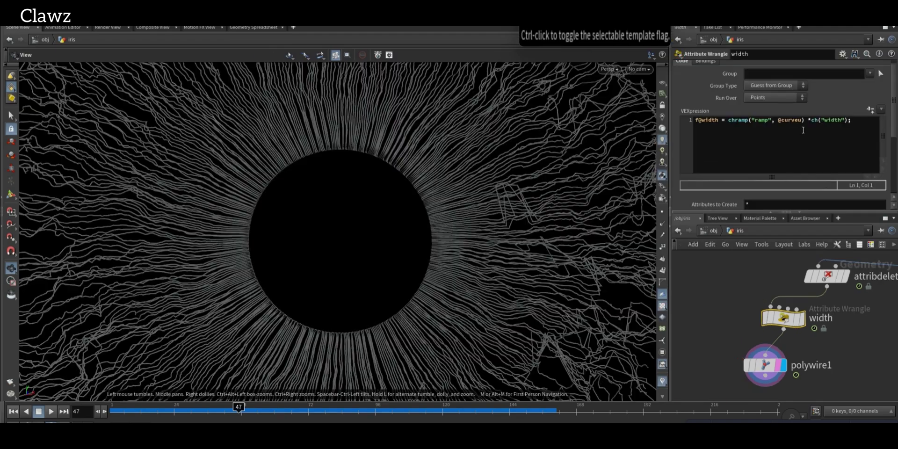
scroll(833, 179, "down", 2)
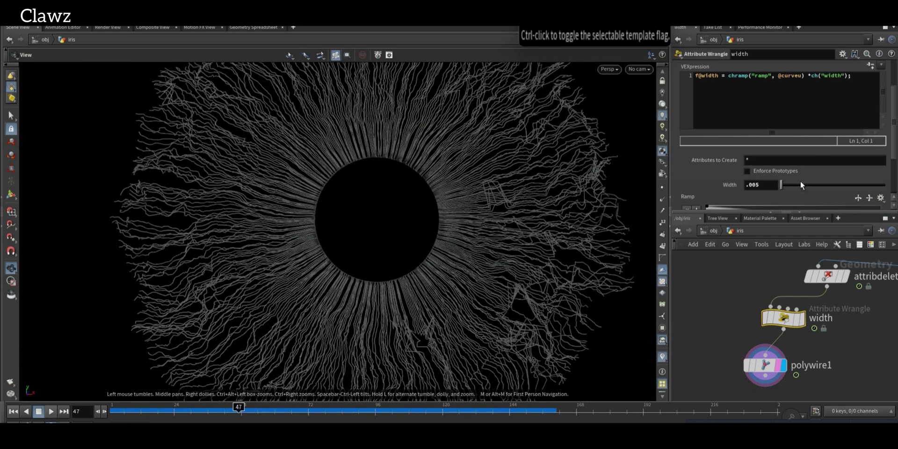
scroll(496, 187, "up", 5)
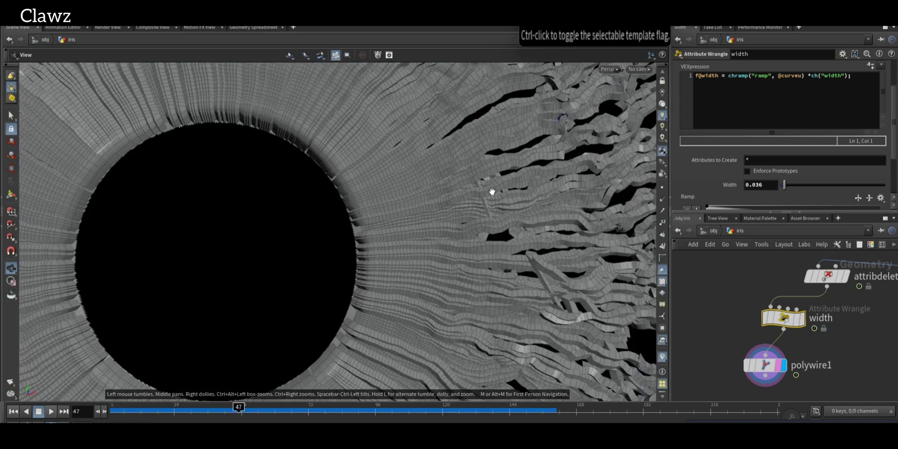
scroll(492, 191, "down", 5)
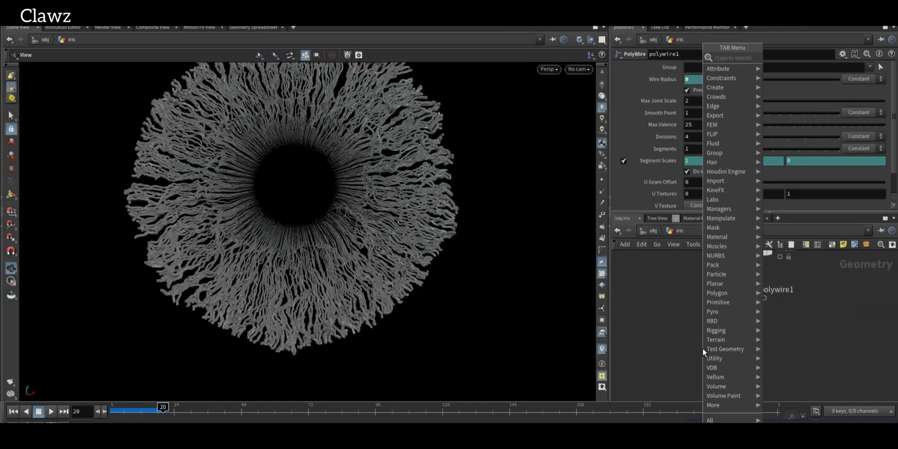
Add a Color node below polywire1 using a ramp driven by the ypos attribute
type("color")
key("Return")
left_click(706, 332)
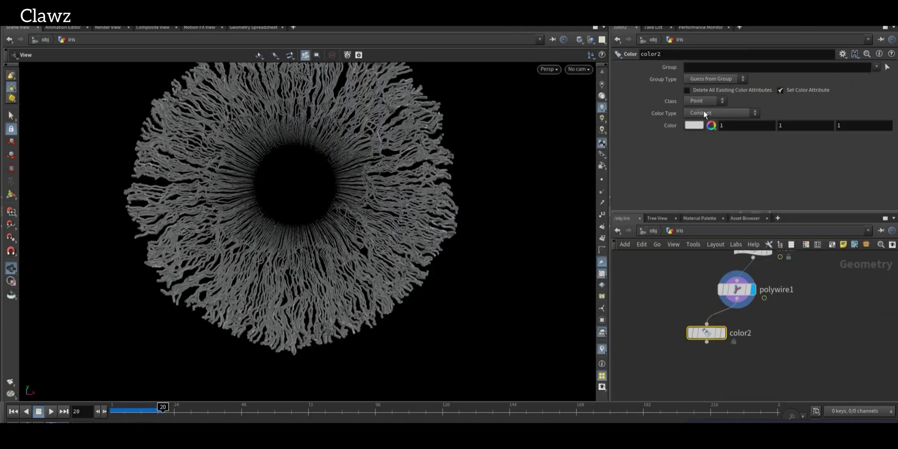
left_click(705, 114)
left_click(719, 140)
left_click(887, 125)
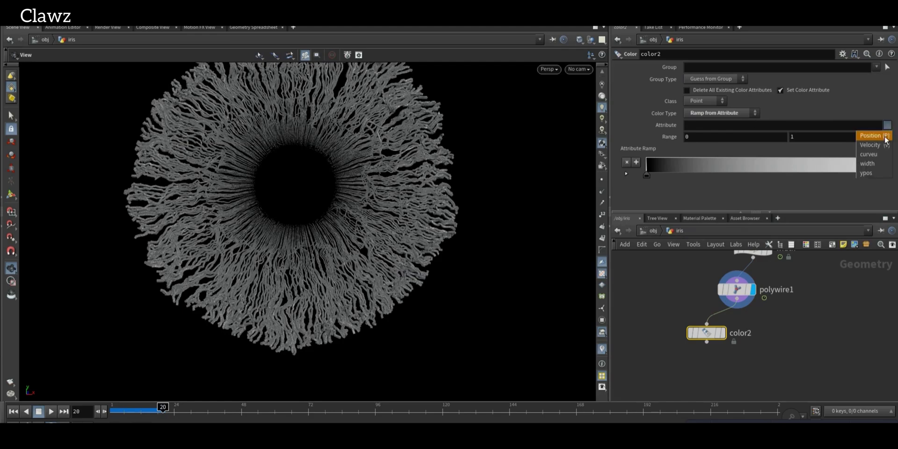
left_click(868, 173)
Recolour the ramp keys to teal, lavender and a dark end, and shift a key to reshape the gradient
scroll(683, 363, "up", 5)
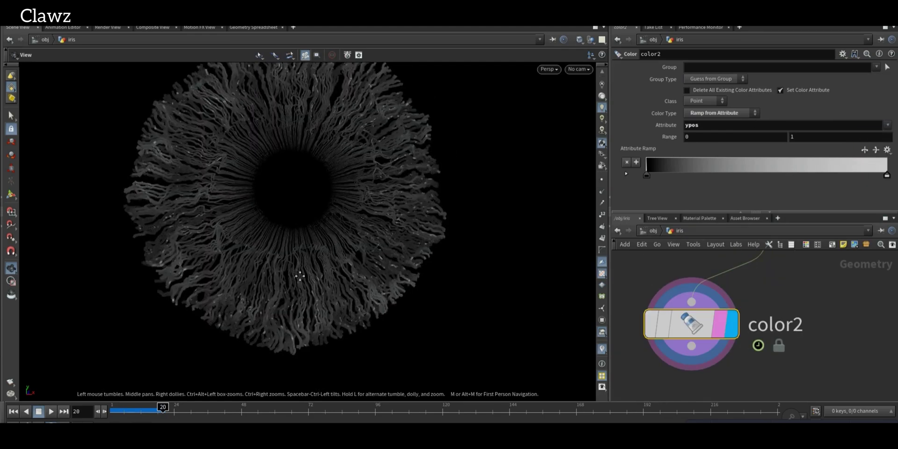
double_click(845, 175)
left_click(699, 156)
double_click(824, 176)
left_click(792, 78)
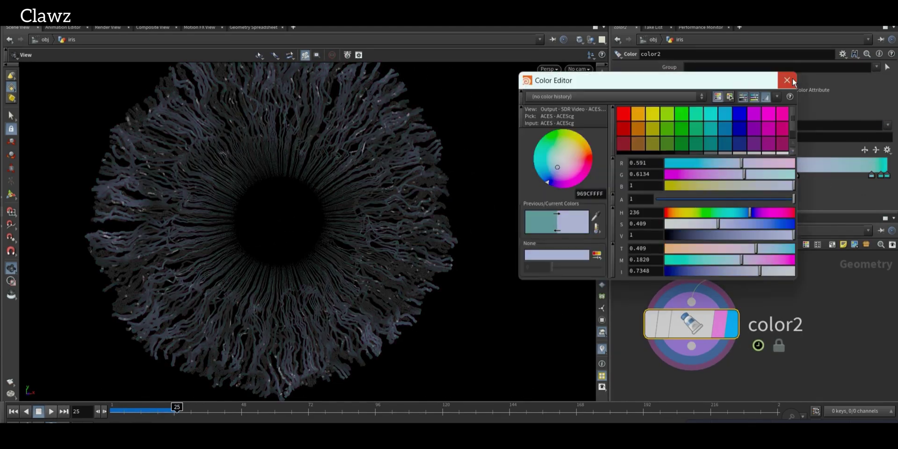
left_click(653, 176)
double_click(652, 175)
left_click(690, 206)
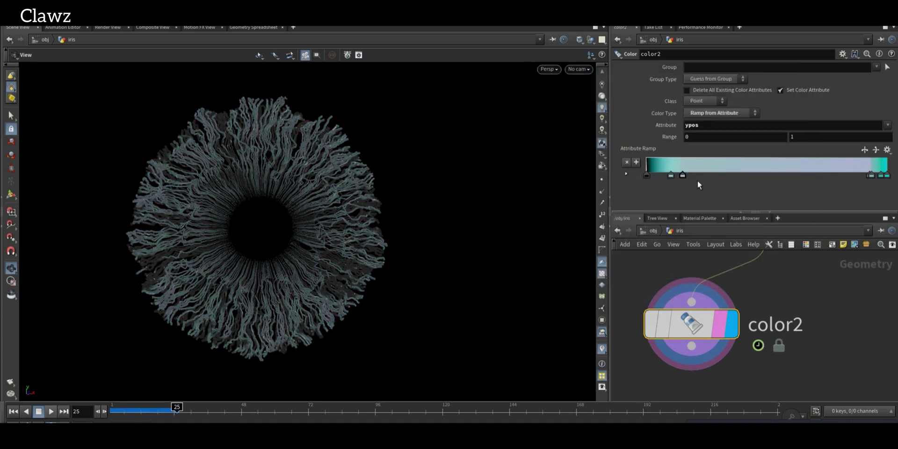
left_click_drag(653, 175, 840, 176)
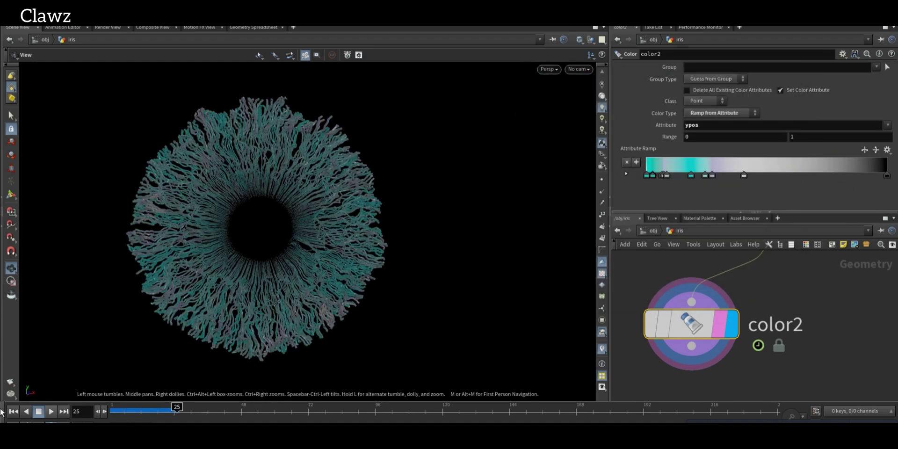
Preview the coloured iris in Render View, then return to the scene view
key("ctrl+Page_Down")
key("ctrl+Page_Down")
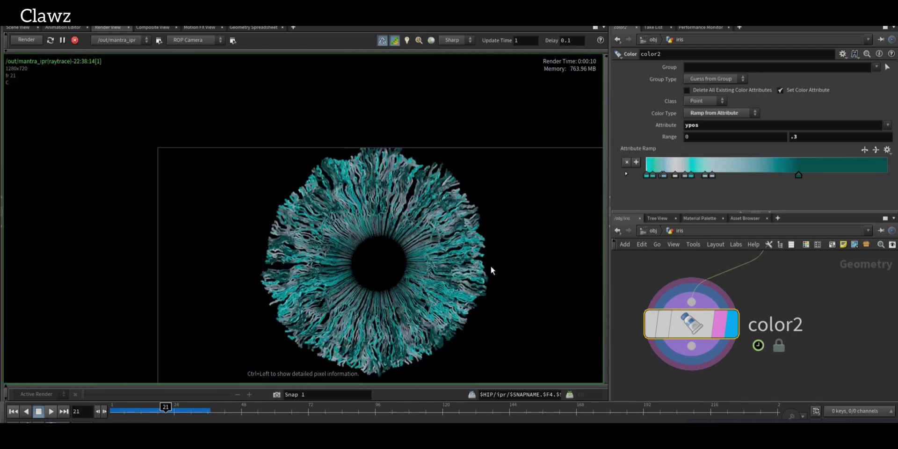
key("ctrl+Page_Up")
key("ctrl+Page_Up")
left_click(782, 260)
scroll(763, 336, "down", 2)
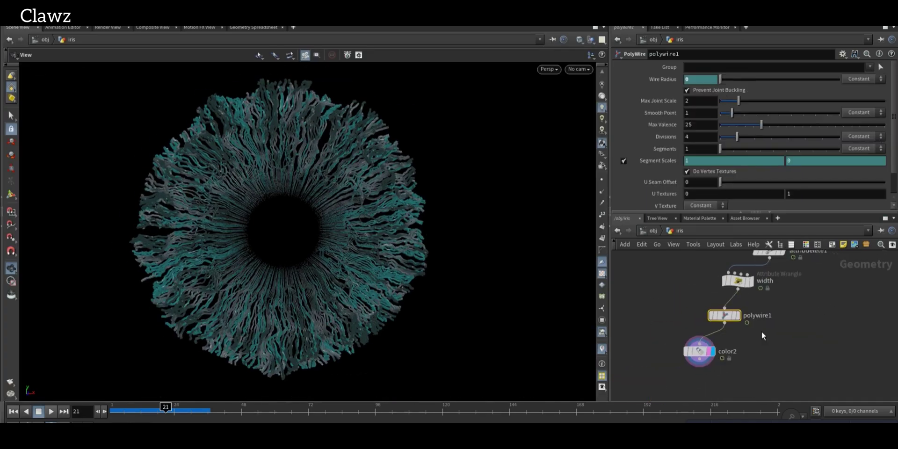
Add a Torus oriented to the Z axis with enlarged radii surrounding the iris
key("Tab")
type("torus")
key("Return")
left_click(803, 344)
scroll(837, 343, "up", 2)
left_click(828, 343)
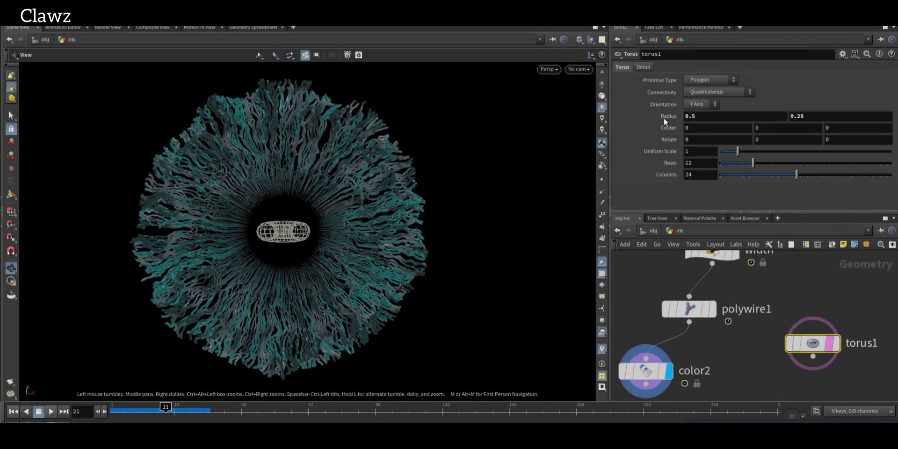
left_click(700, 104)
left_click(700, 94)
left_click(700, 103)
left_click(700, 125)
middle_click_drag(659, 123, 730, 136)
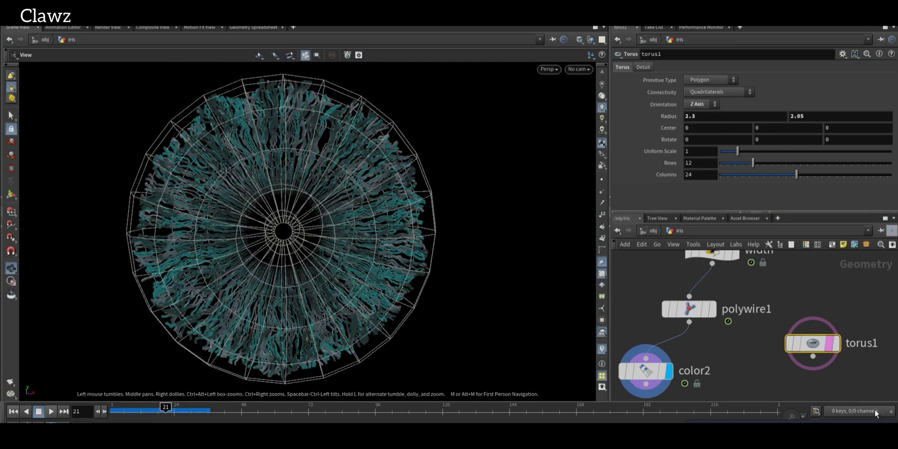
Create merge1 and wire color2 into it
left_click(757, 324)
left_click(661, 289)
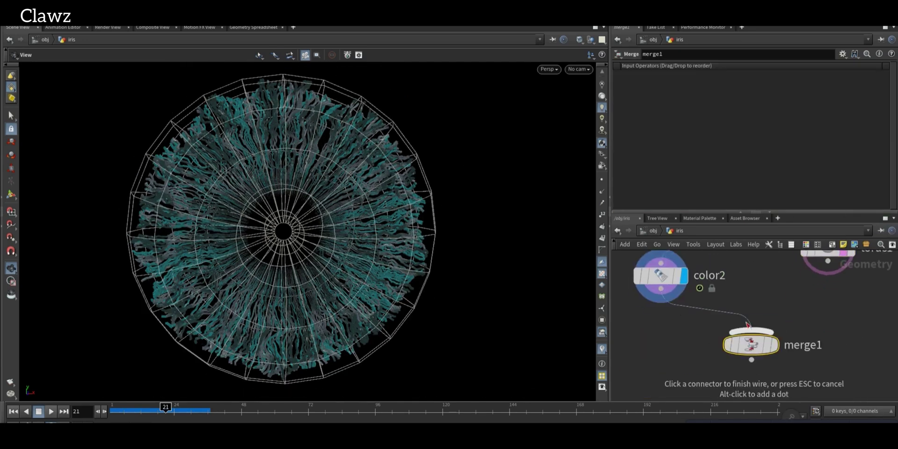
left_click(750, 328)
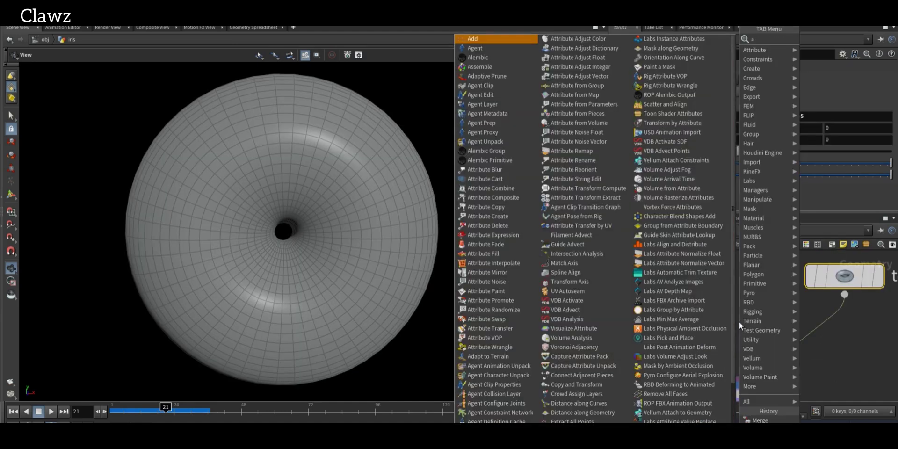
type("awran")
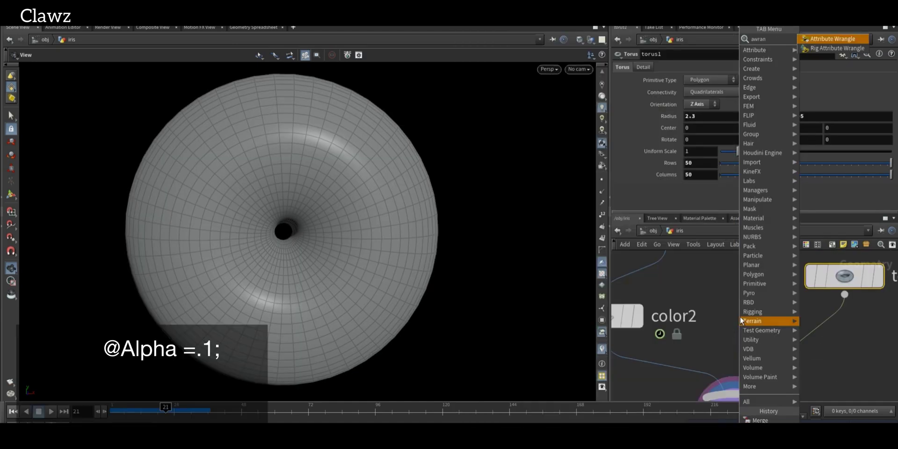
key("Return")
left_click(808, 325)
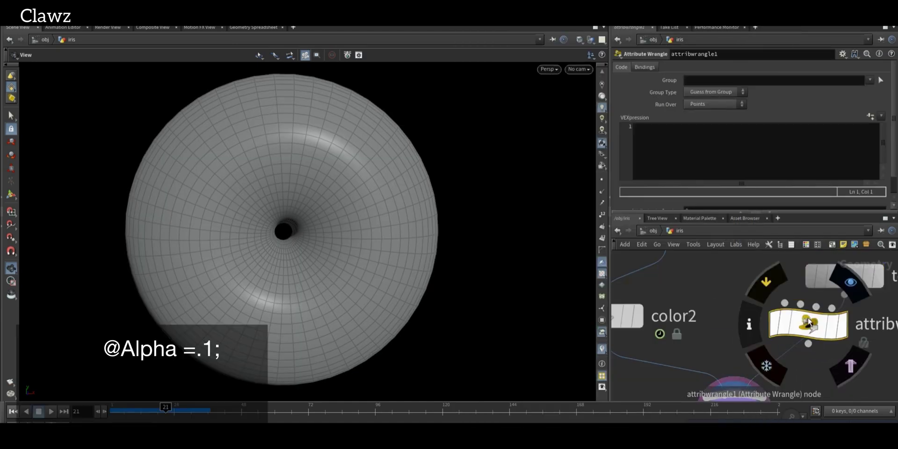
left_click(669, 160)
type("@Alpha = .1;")
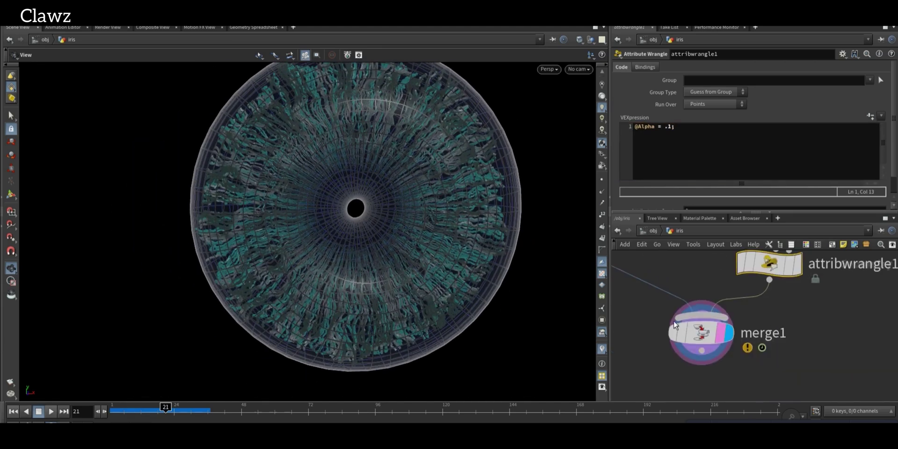
left_click(673, 320)
left_click(591, 40)
left_click(620, 50)
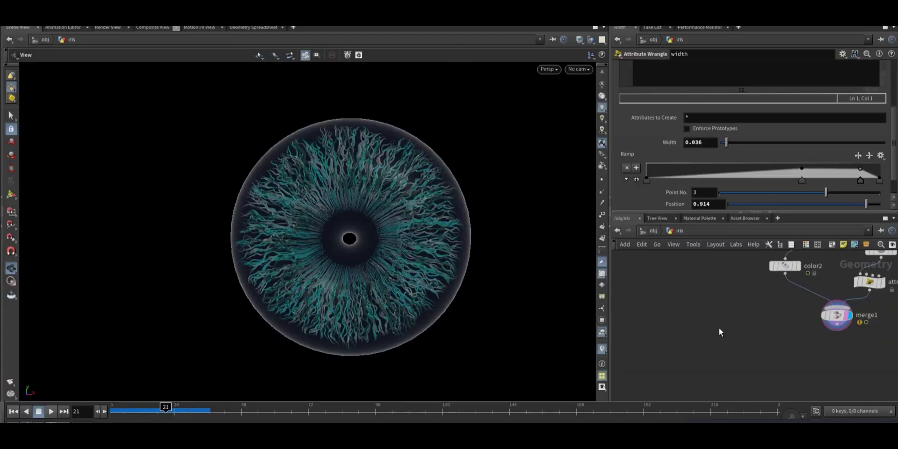
Add a VDB from Polygons node with voxel size 0.01
key("Tab")
key("Down")
key("Down")
key("Return")
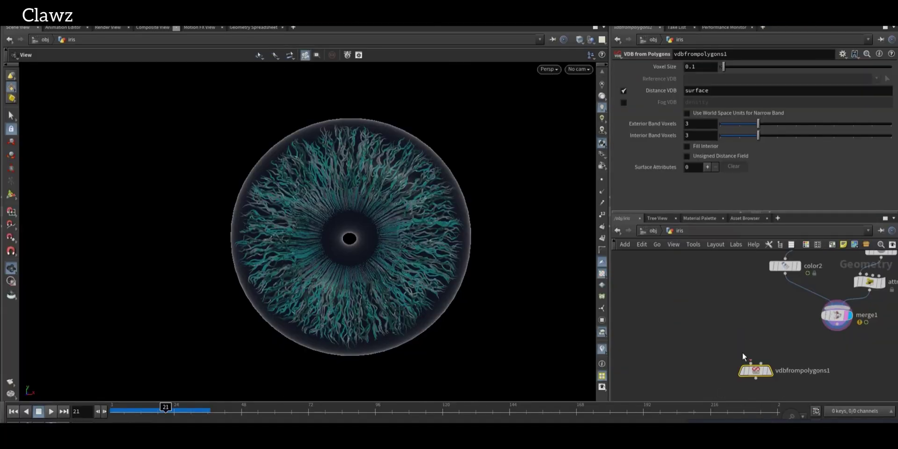
left_click(742, 352)
scroll(755, 383, "up", 3)
left_click(755, 384)
type("0.")
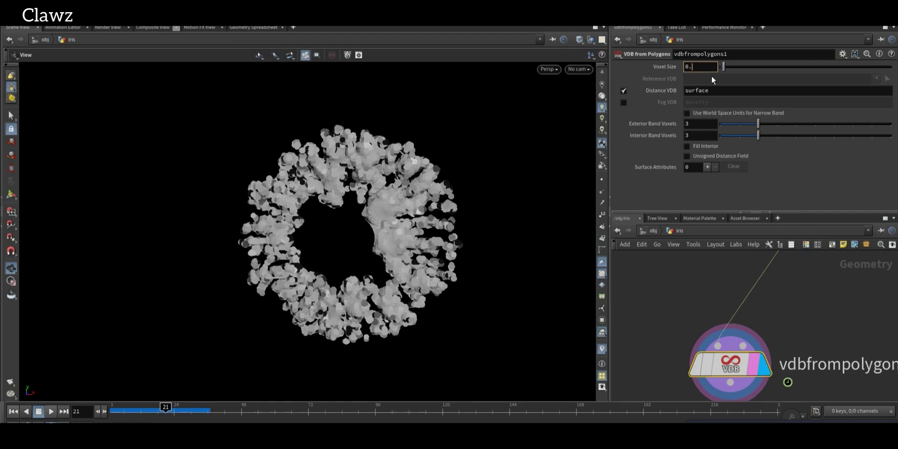
type("01")
key("Return")
Follow it with Convert VDB and a PolyReduce keeping 50 percent of polygons
key("Tab")
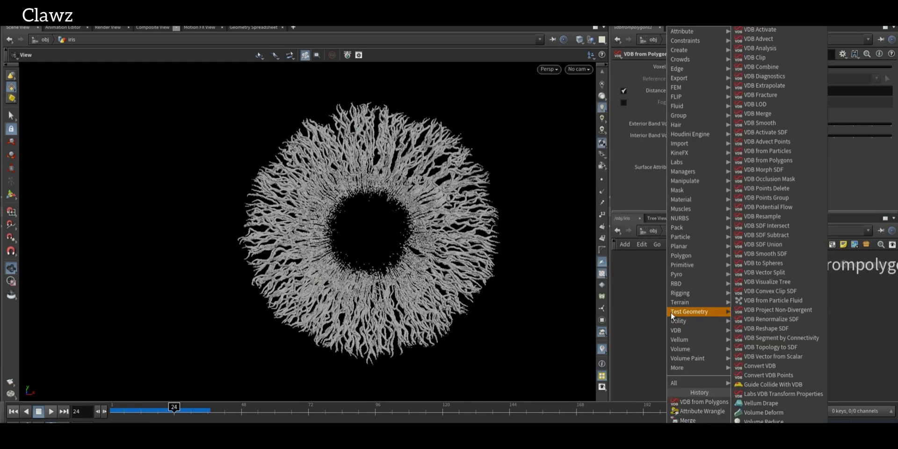
left_click(760, 365)
left_click(722, 397)
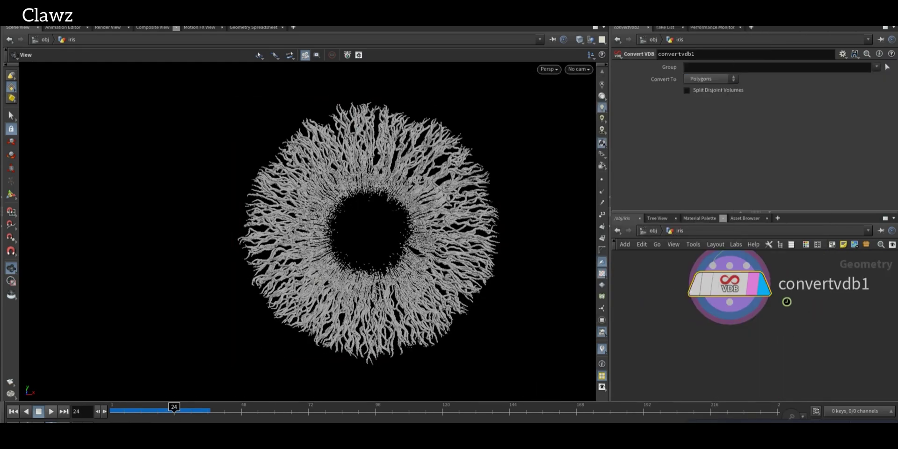
key("Tab")
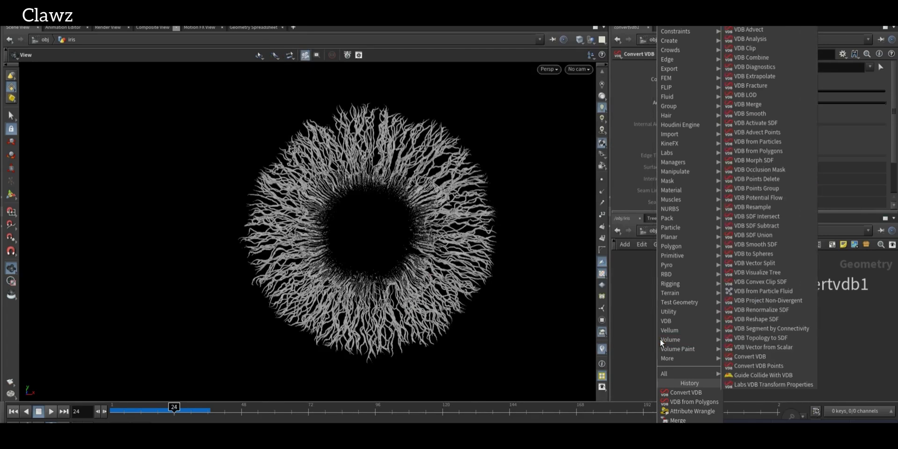
type("polyreduce")
key("Return")
left_click(718, 345)
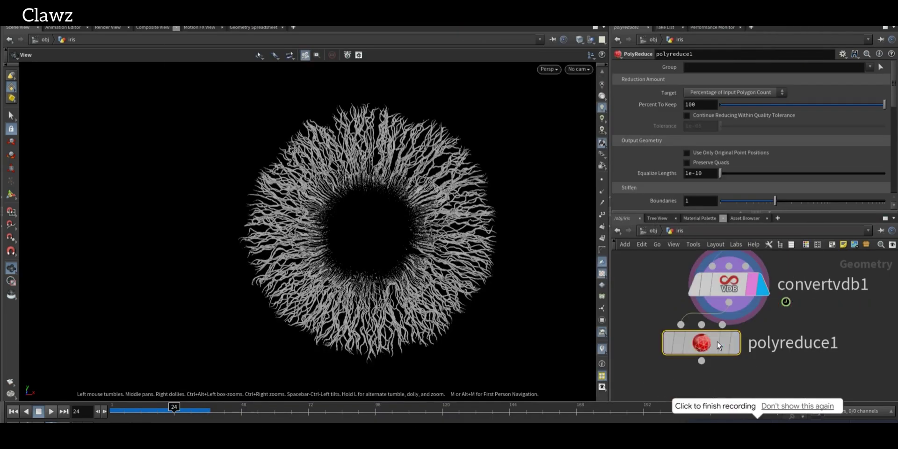
left_click(735, 343)
middle_click_drag(719, 98, 672, 105)
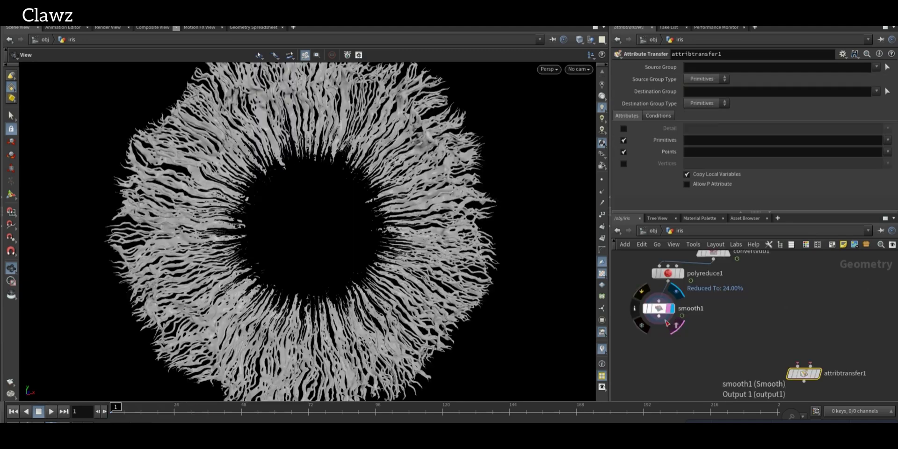
Wire smooth1 into attribtransfer1 to carry the colours onto the remesh
left_click(659, 317)
scroll(758, 341, "down", 5)
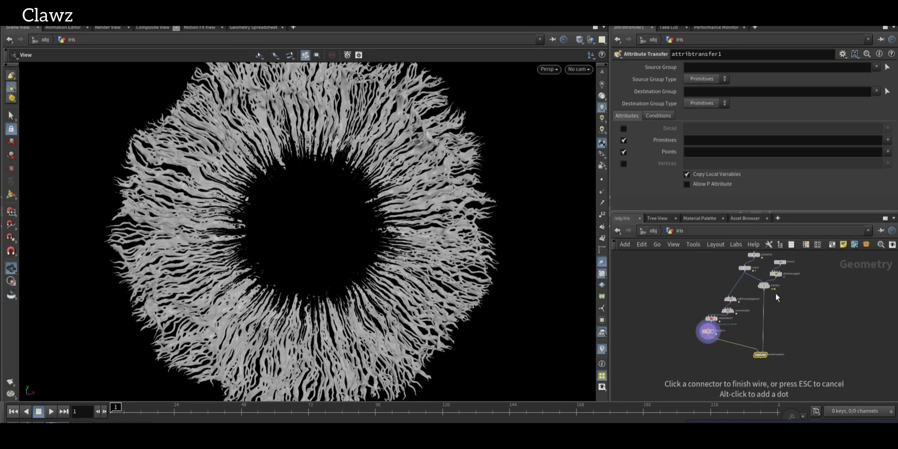
scroll(776, 297, "up", 4)
left_click(777, 281)
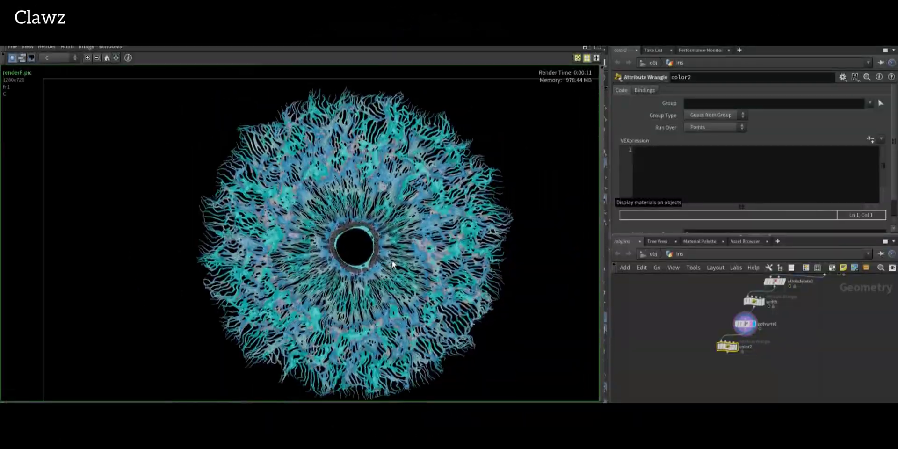
Zoom in and out around the pupil of the rendered iris to inspect the teal fibres
scroll(391, 260, "up", 5)
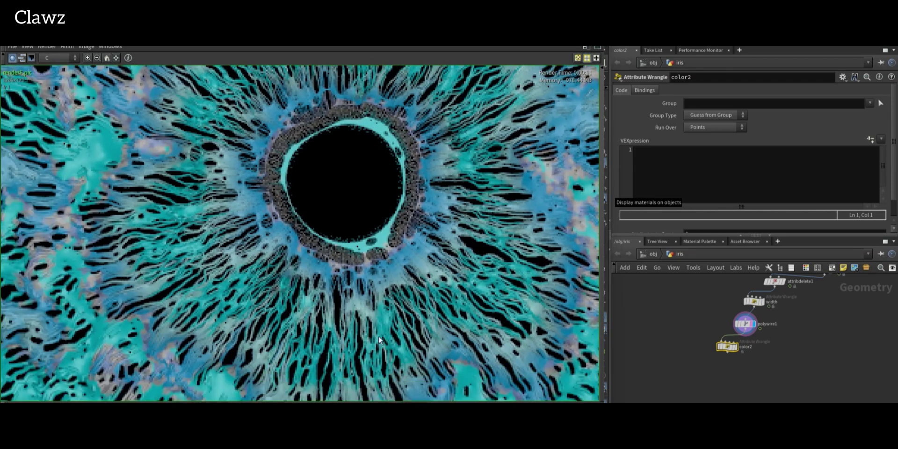
scroll(579, 290, "down", 2)
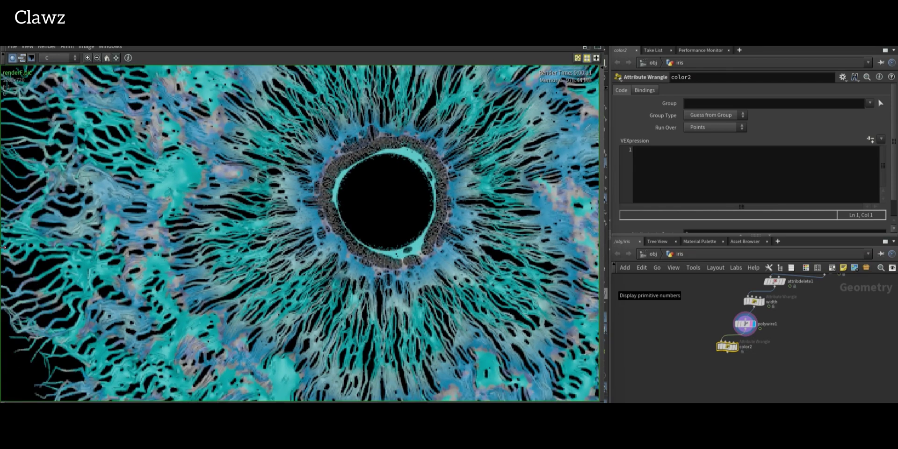
scroll(167, 315, "down", 3)
scroll(166, 316, "up", 4)
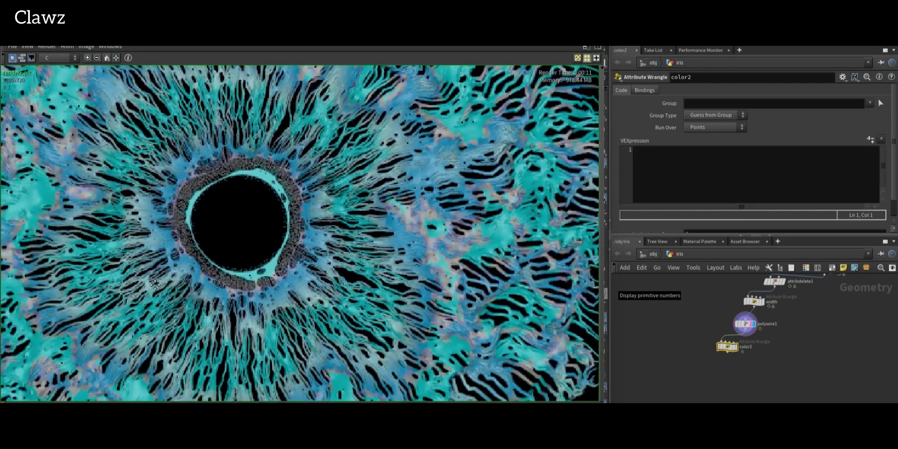
scroll(150, 322, "up", 1)
scroll(99, 308, "down", 2)
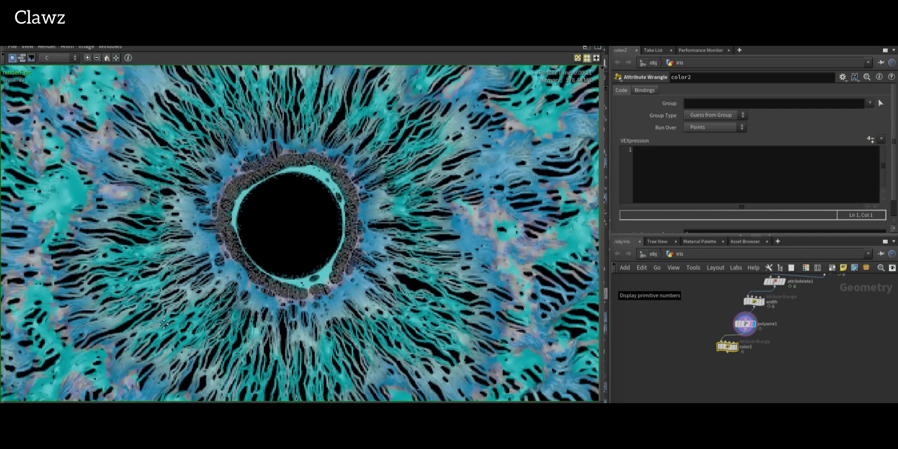
scroll(307, 369, "up", 1)
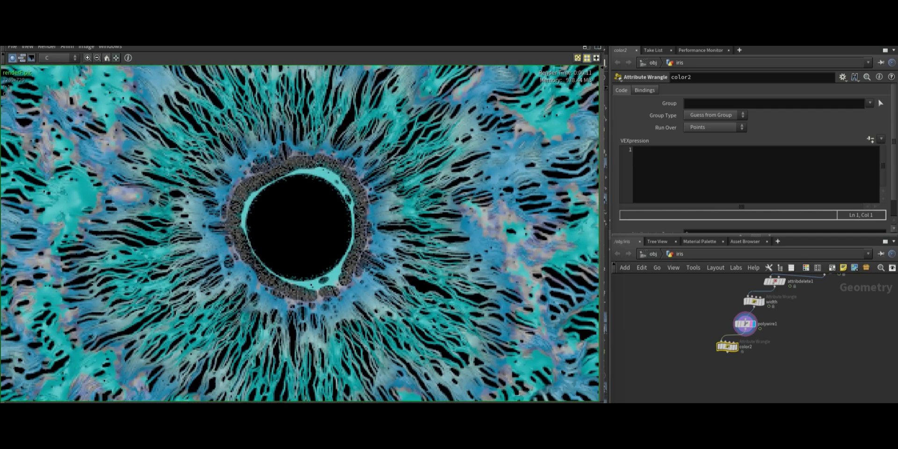